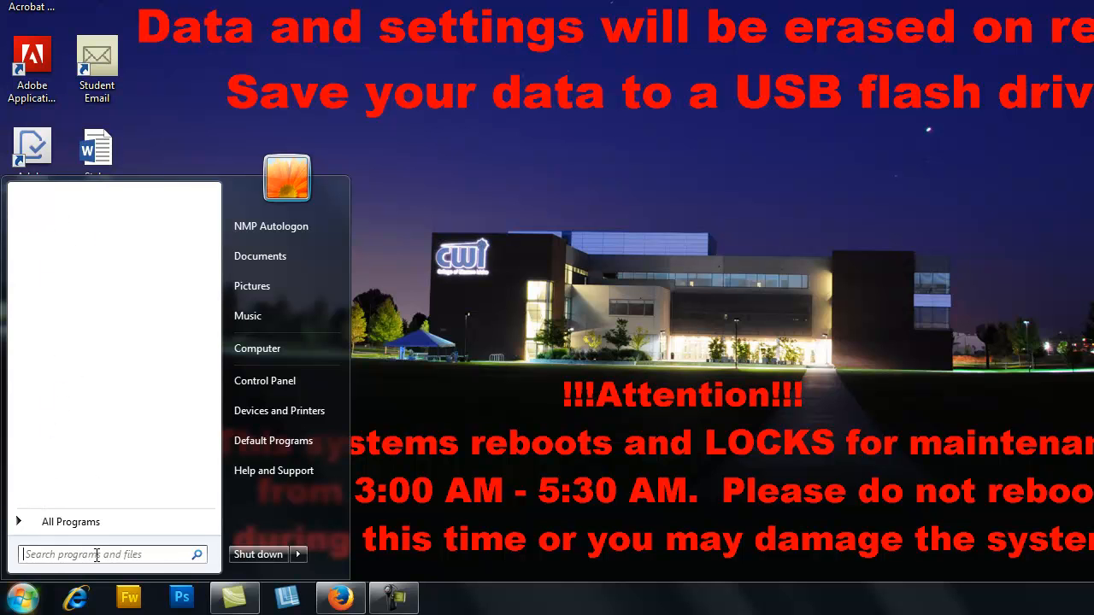
# - Search the computer's programs for "Word" and launch Word 2013
pyautogui.write('Word')
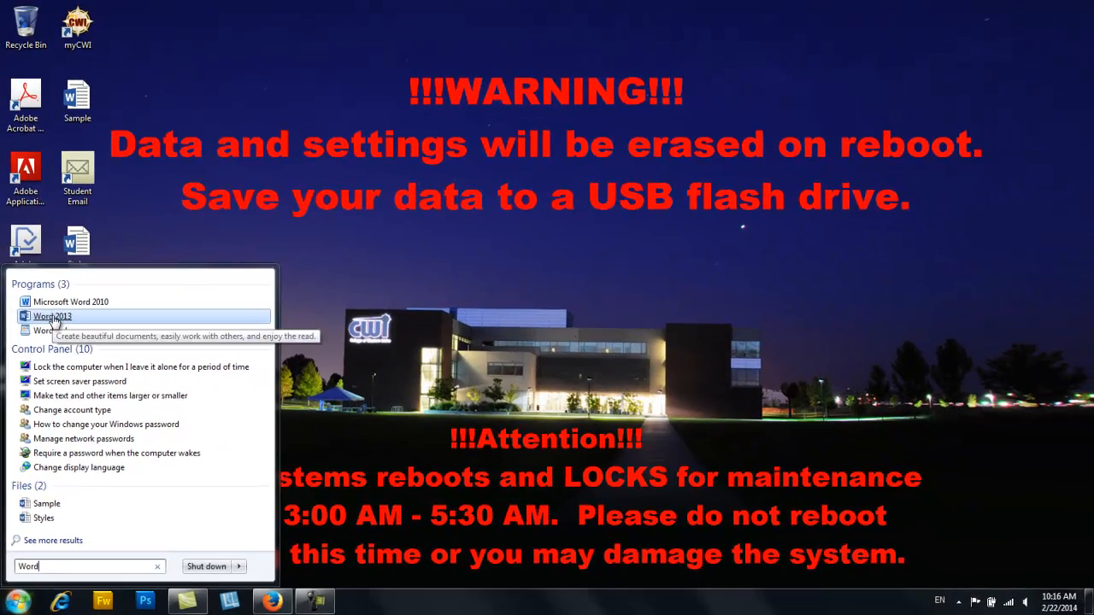
pyautogui.click(52, 316)
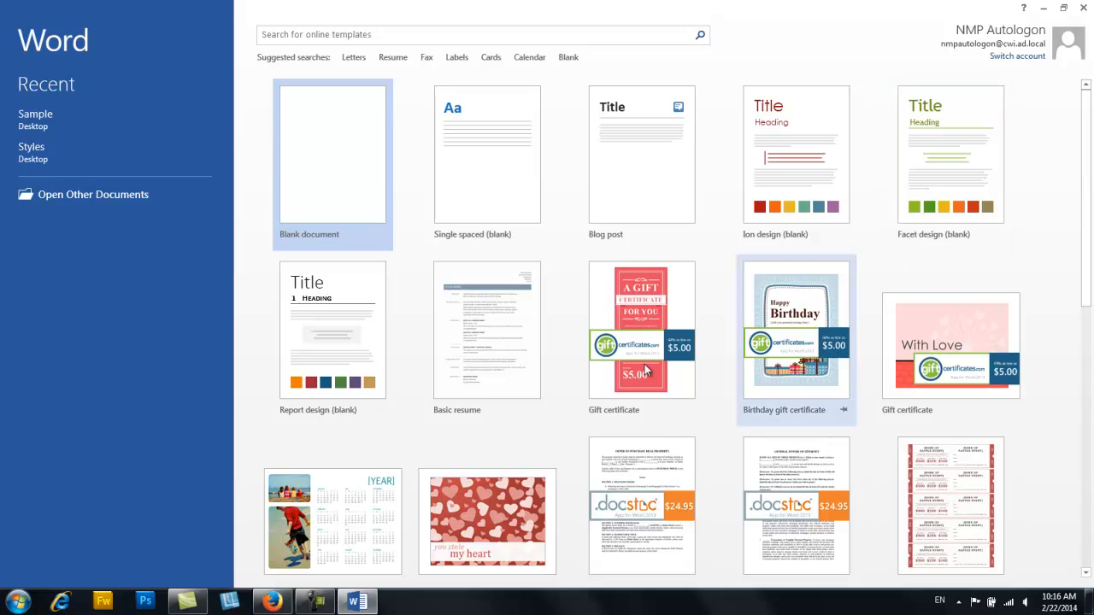
# - Browse the suggested online Calendar templates and return to the start screen without choosing one
pyautogui.click(523, 57)
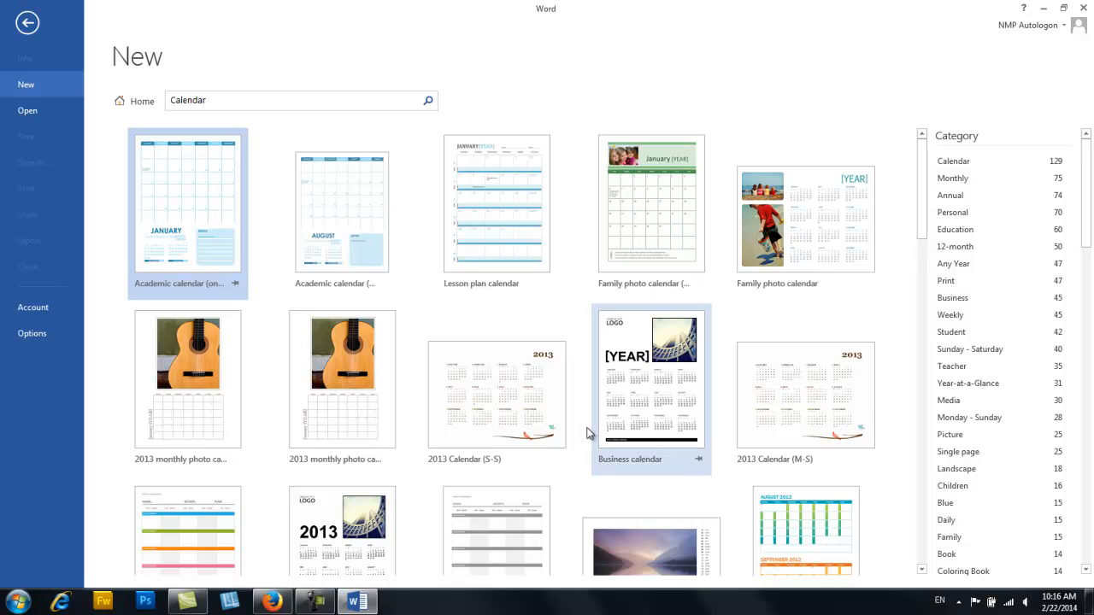
pyautogui.scroll(-2, 586, 431)
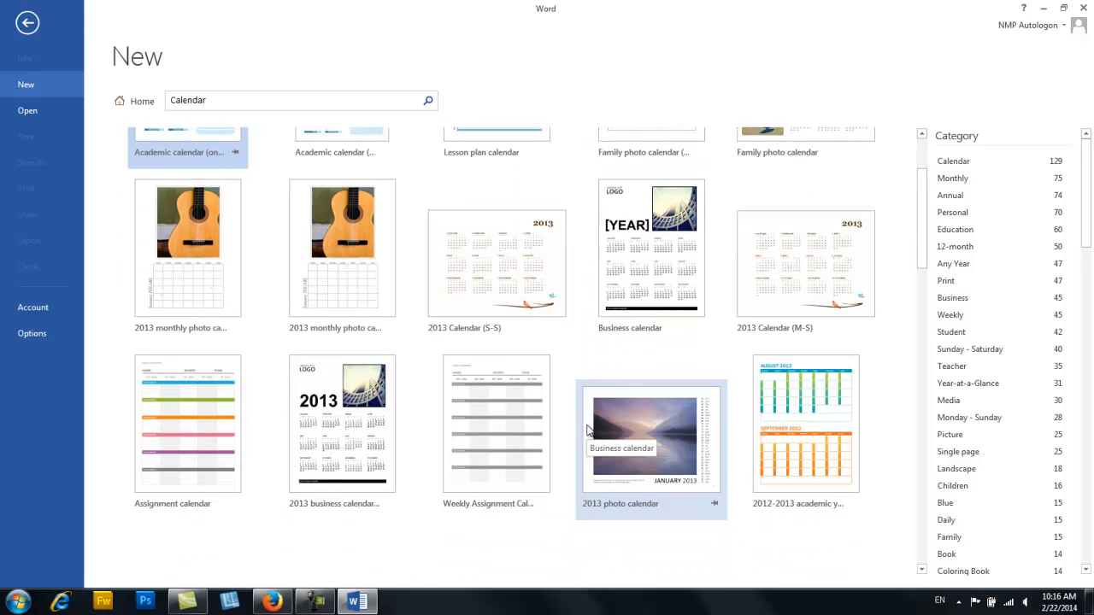
pyautogui.scroll(2, 587, 432)
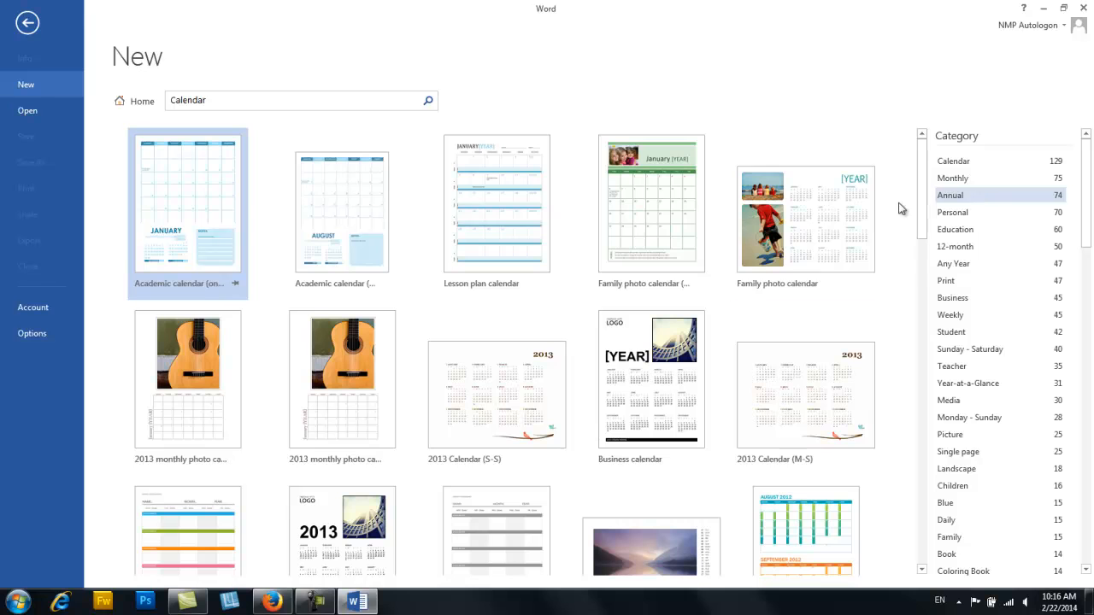
pyautogui.click(28, 24)
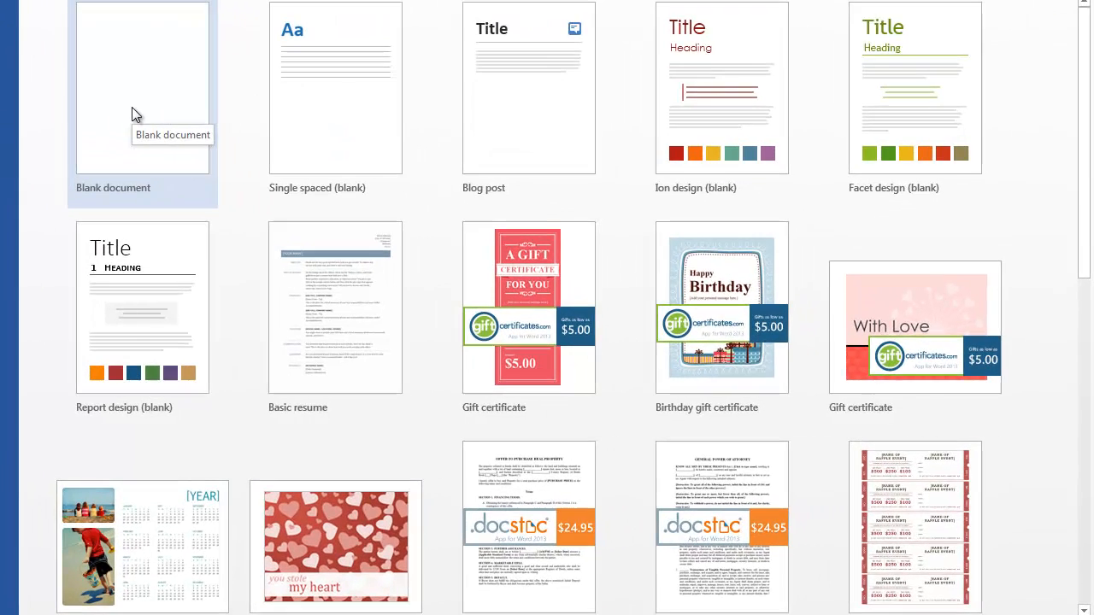
# - Create a new blank document
pyautogui.click(131, 107)
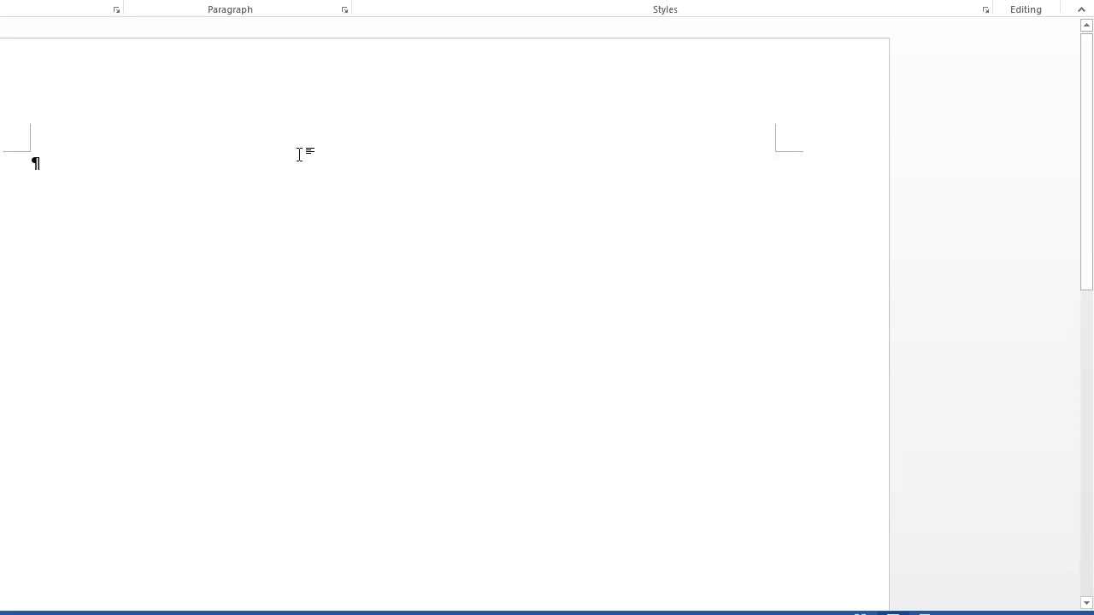
pyautogui.scroll(-2, 299, 154)
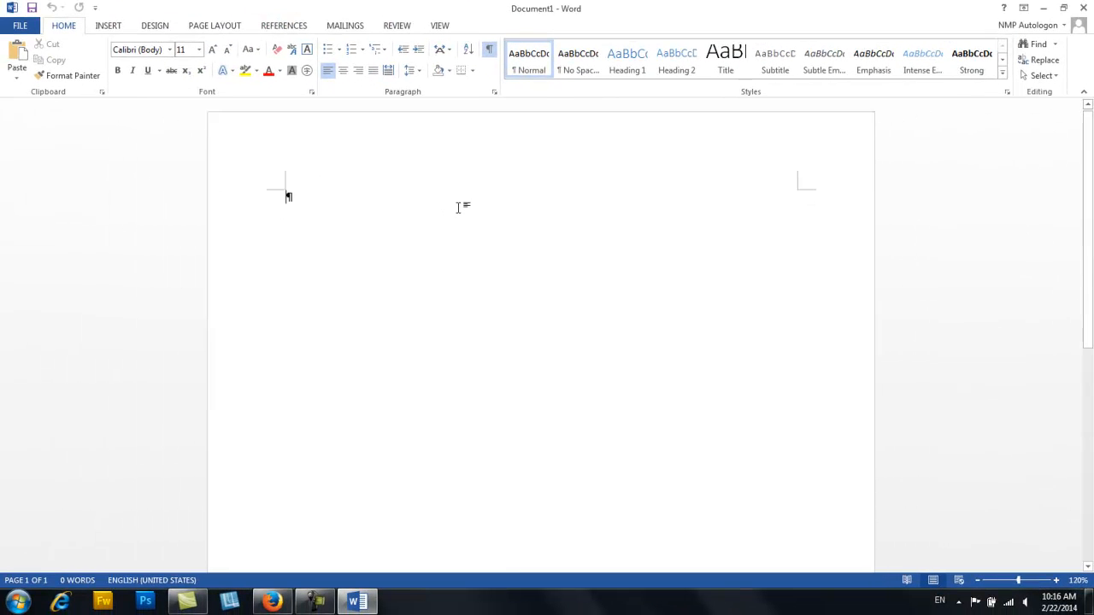
pyautogui.scroll(-7, 459, 207)
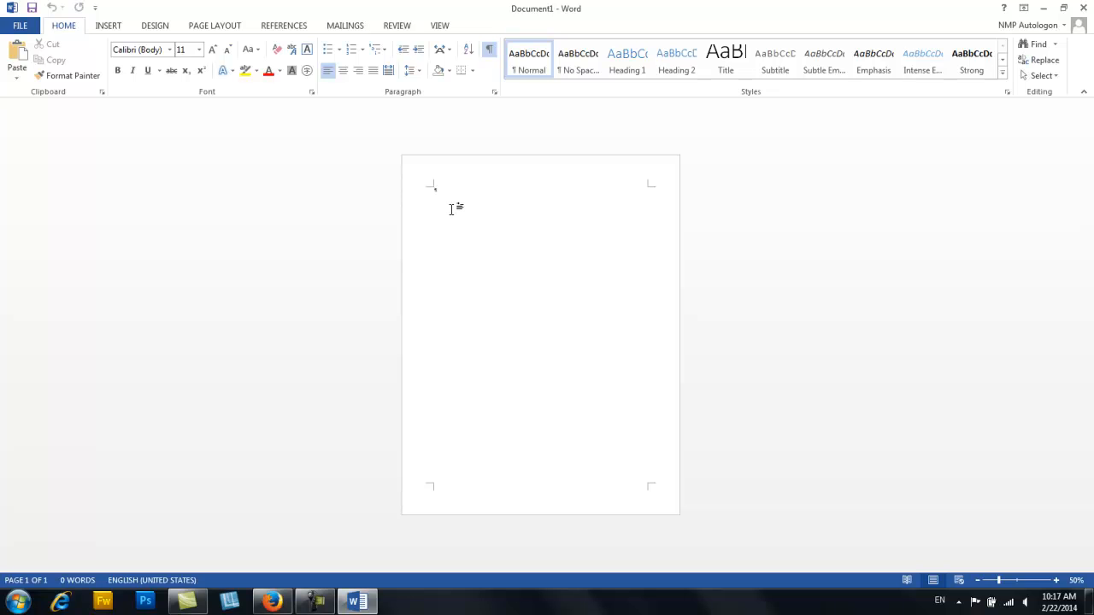
pyautogui.scroll(3, 453, 211)
pyautogui.scroll(5, 457, 212)
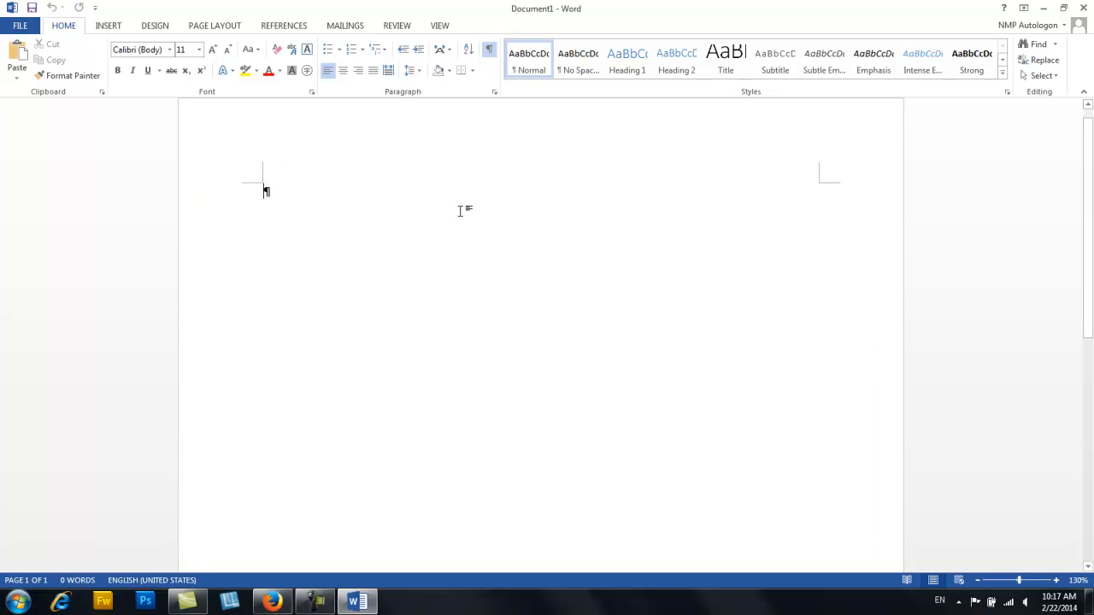
pyautogui.scroll(1, 460, 212)
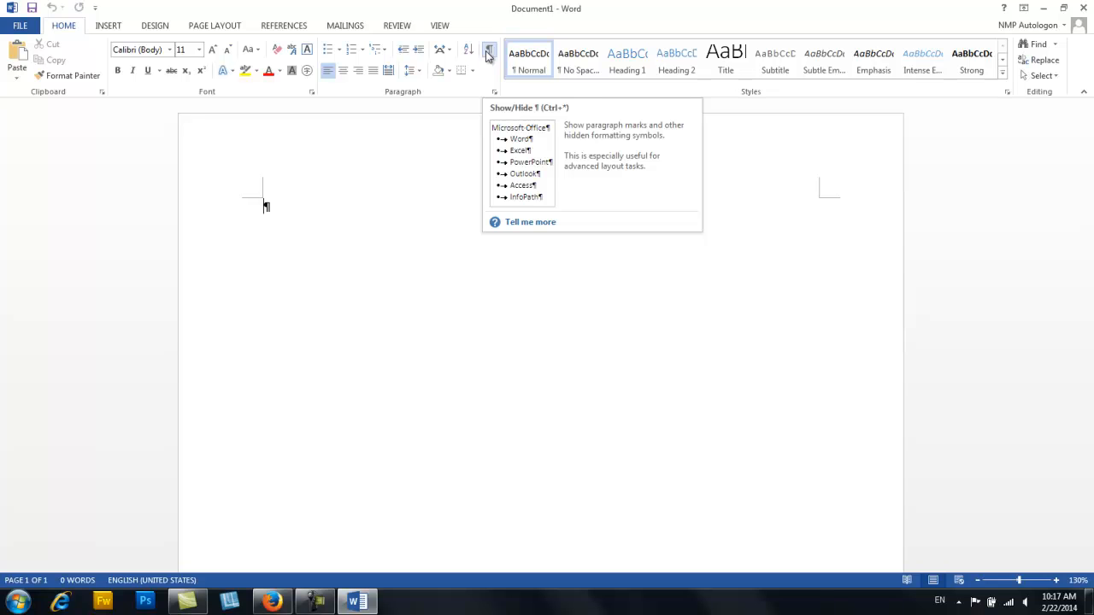
# - Add three more empty paragraphs at the beginning of the document
pyautogui.press('Return')
pyautogui.press('Return')
pyautogui.press('Return')
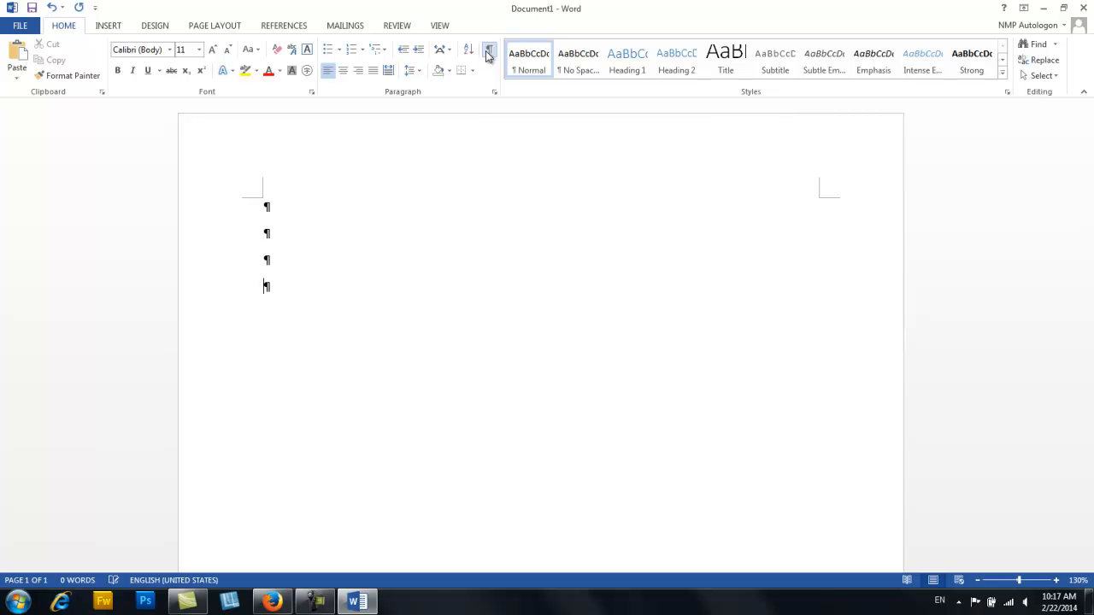
# - Format the third empty paragraph's mark in standard red and enlarge its font size to 20
pyautogui.click(233, 269)
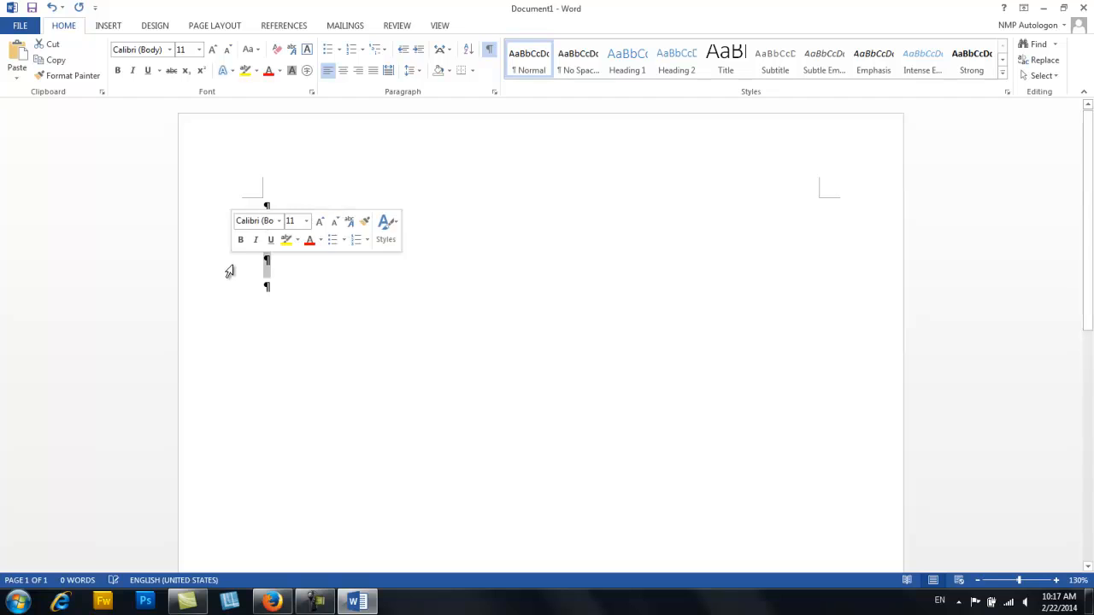
pyautogui.click(280, 70)
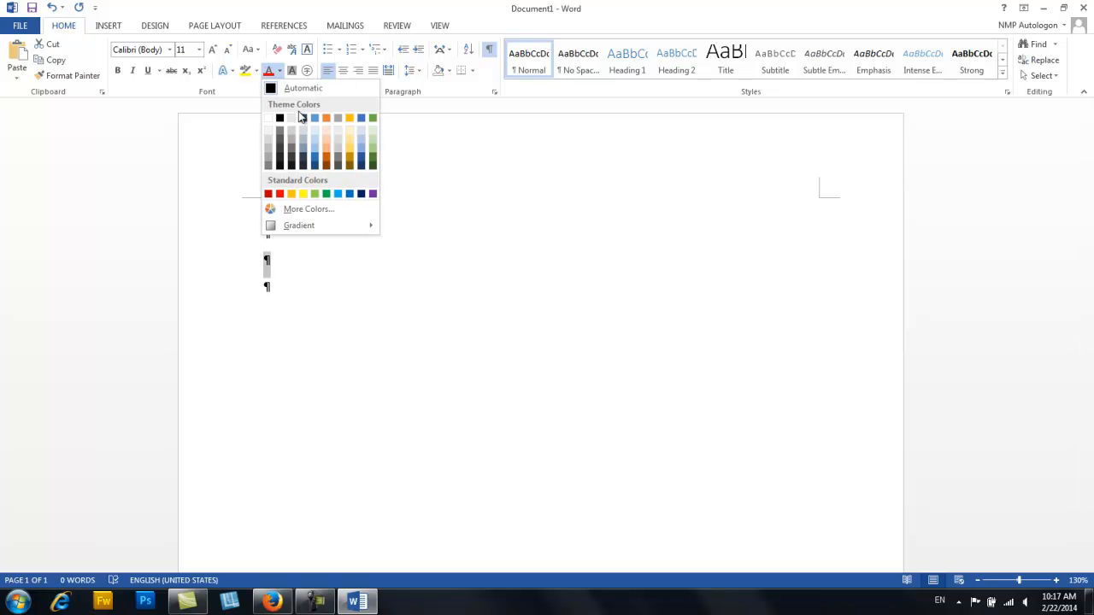
pyautogui.click(280, 193)
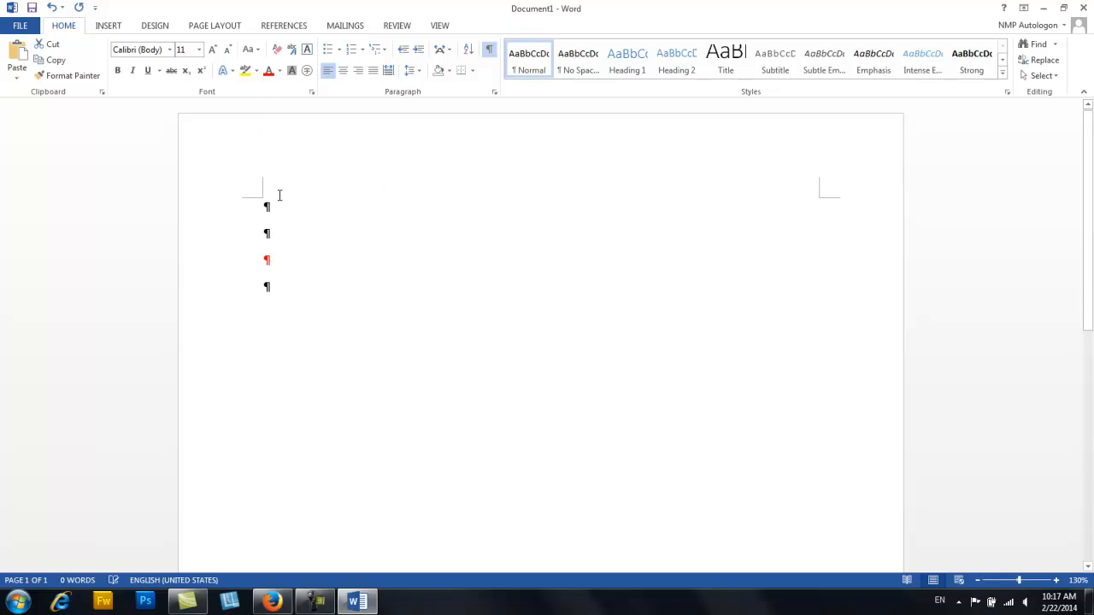
pyautogui.click(208, 51)
pyautogui.click(209, 51)
pyautogui.click(209, 52)
pyautogui.click(208, 51)
pyautogui.click(208, 52)
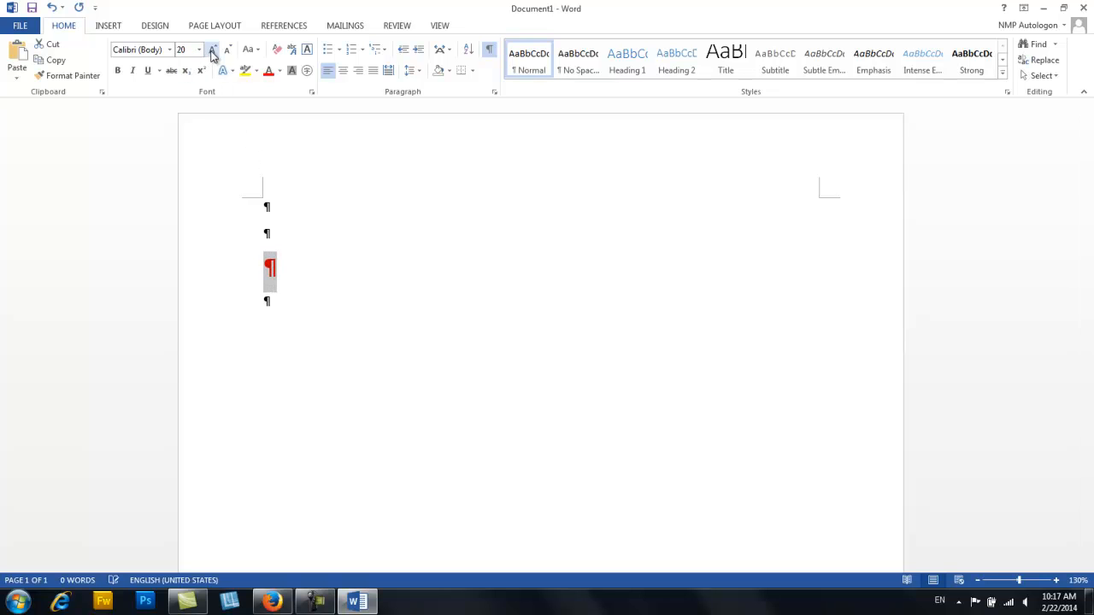
# - Hide the formatting marks and enter "Hi, it's Saturday morning" and "The sun is shining" in the first two paragraphs
pyautogui.click(378, 230)
pyautogui.click(489, 49)
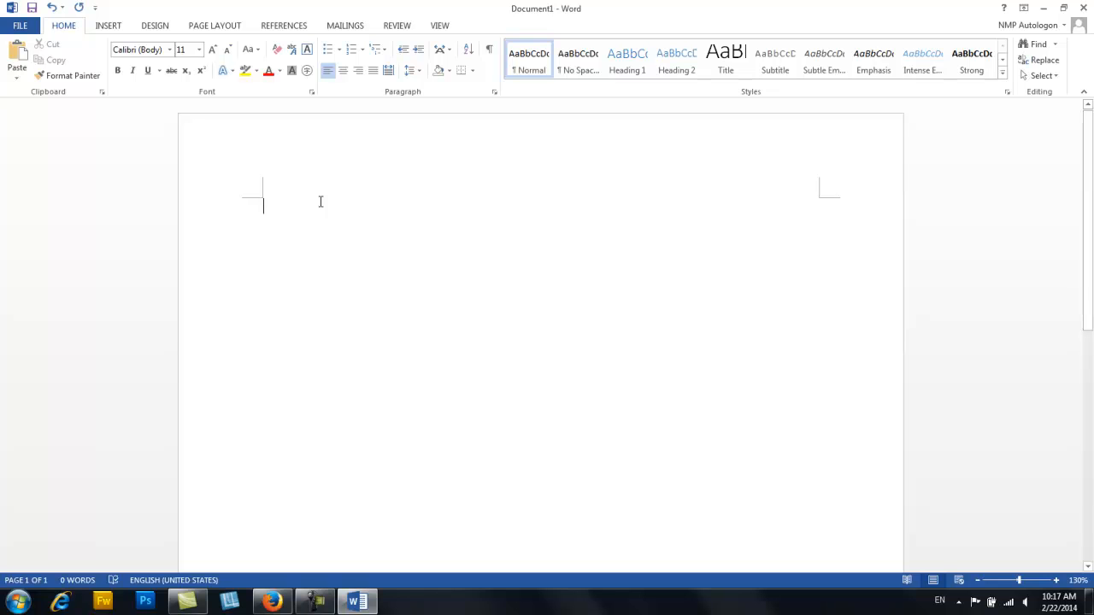
pyautogui.write("Hi, it's Satur")
pyautogui.press('Return')
pyautogui.write('morning ')
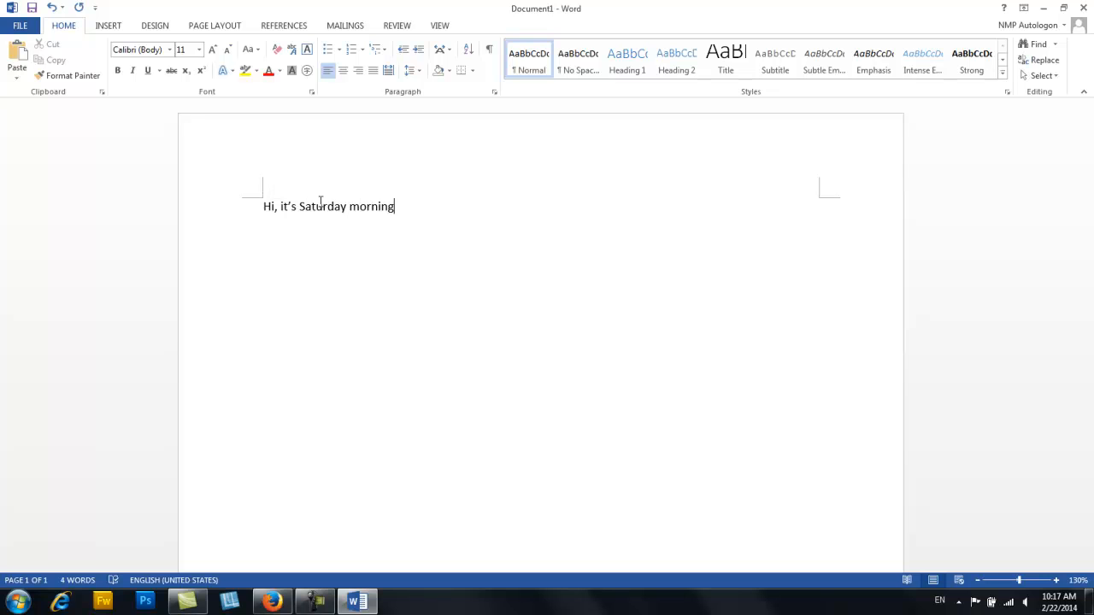
pyautogui.write('The sun is shining')
# - Enter "I am in my office." followed by a sad-face symbol in the third, red-formatted paragraph
pyautogui.press('Down')
pyautogui.press('BackSpace')
pyautogui.write('I ')
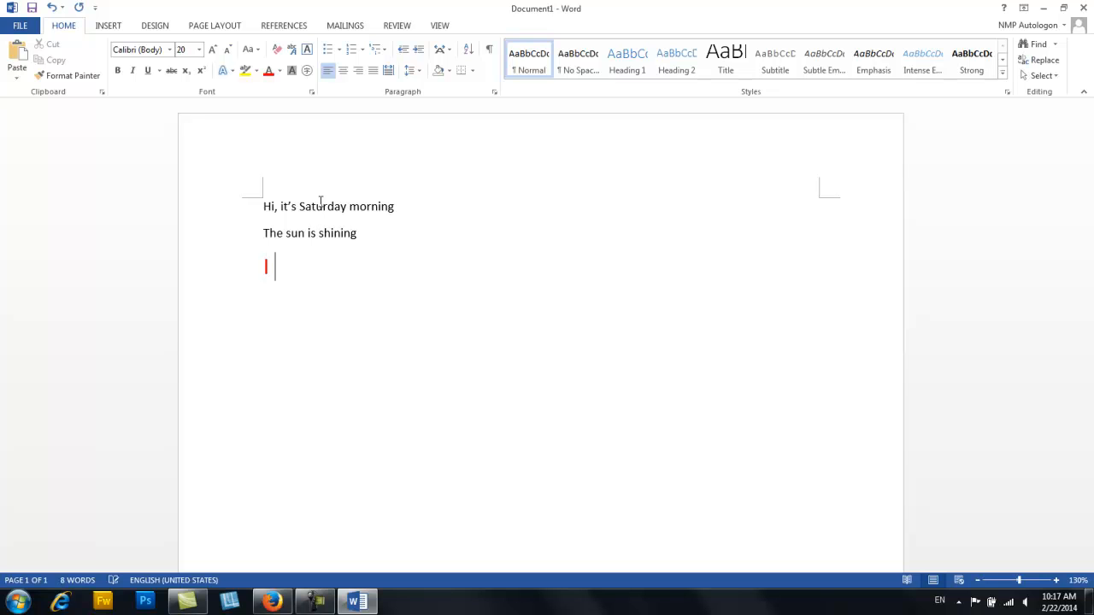
pyautogui.write('am in my of')
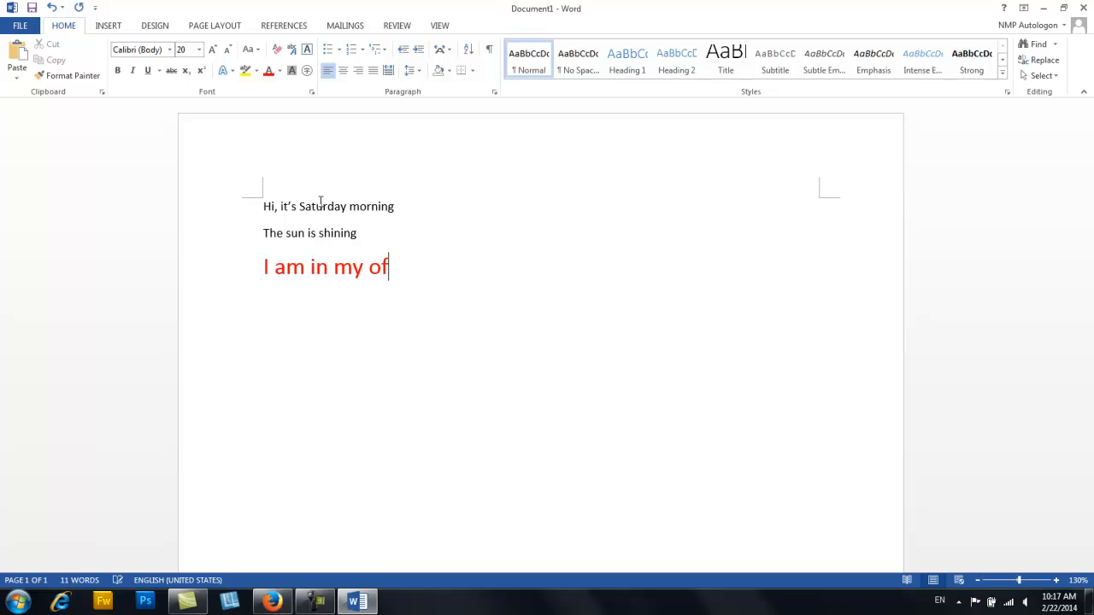
pyautogui.write('fice. :(')
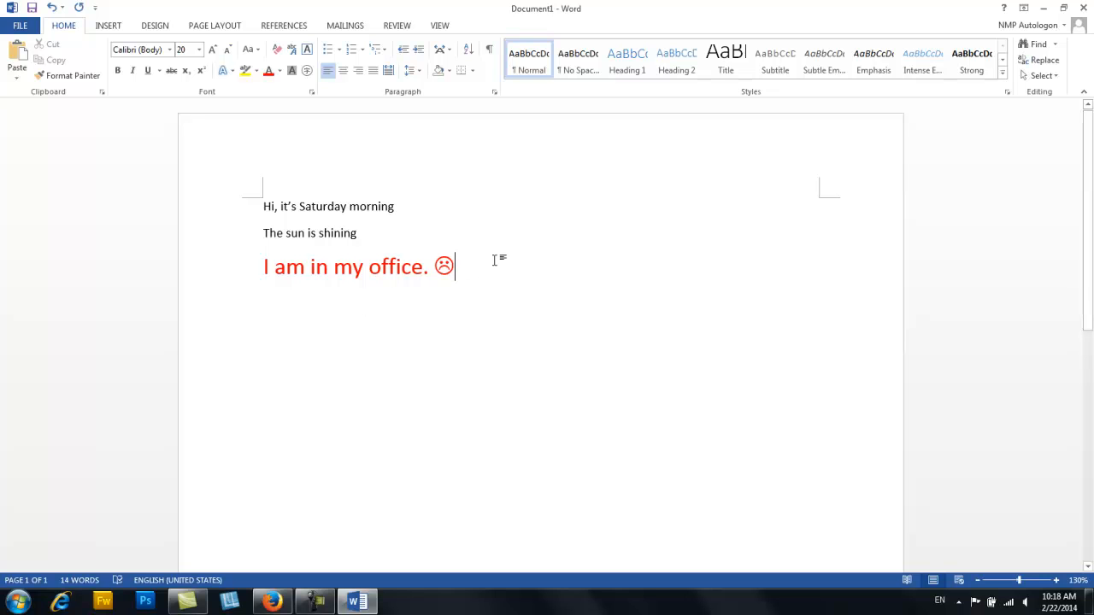
# - Show the formatting marks and insert an empty paragraph after "The sun is shining"
pyautogui.click(490, 49)
pyautogui.click(390, 236)
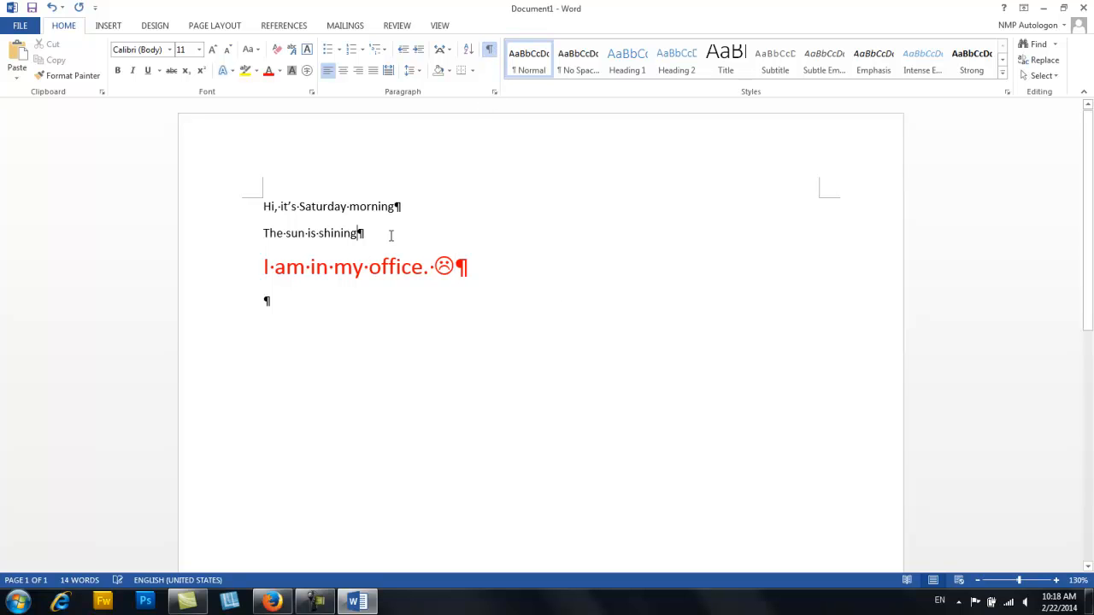
pyautogui.press('Return')
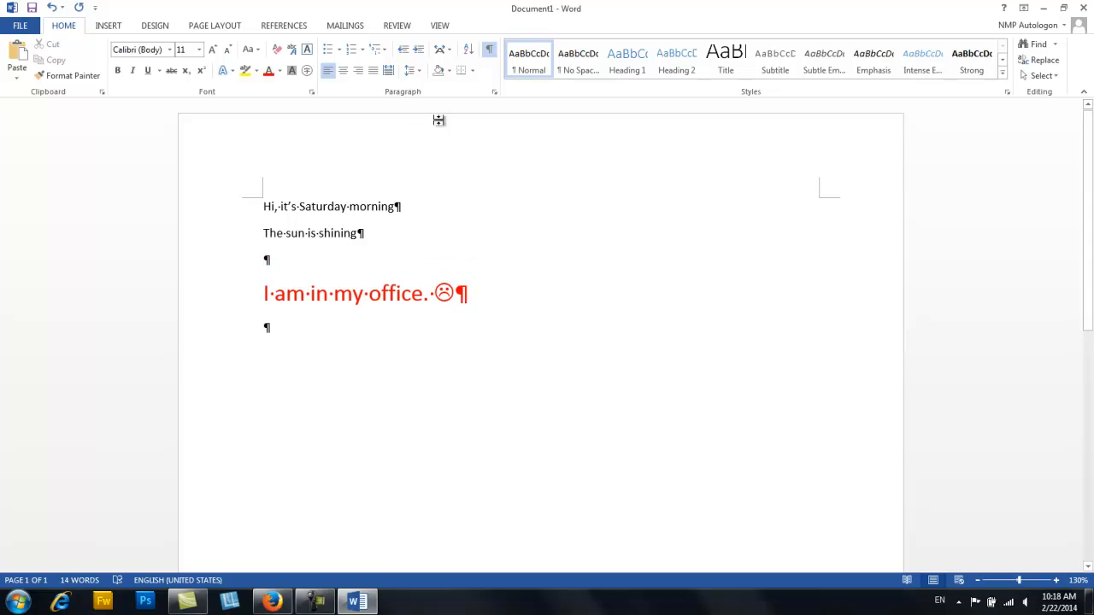
pyautogui.click(492, 56)
pyautogui.click(491, 55)
# - Delete the empty paragraph above the red line, then toggle the formatting marks off and on again
pyautogui.click(234, 269)
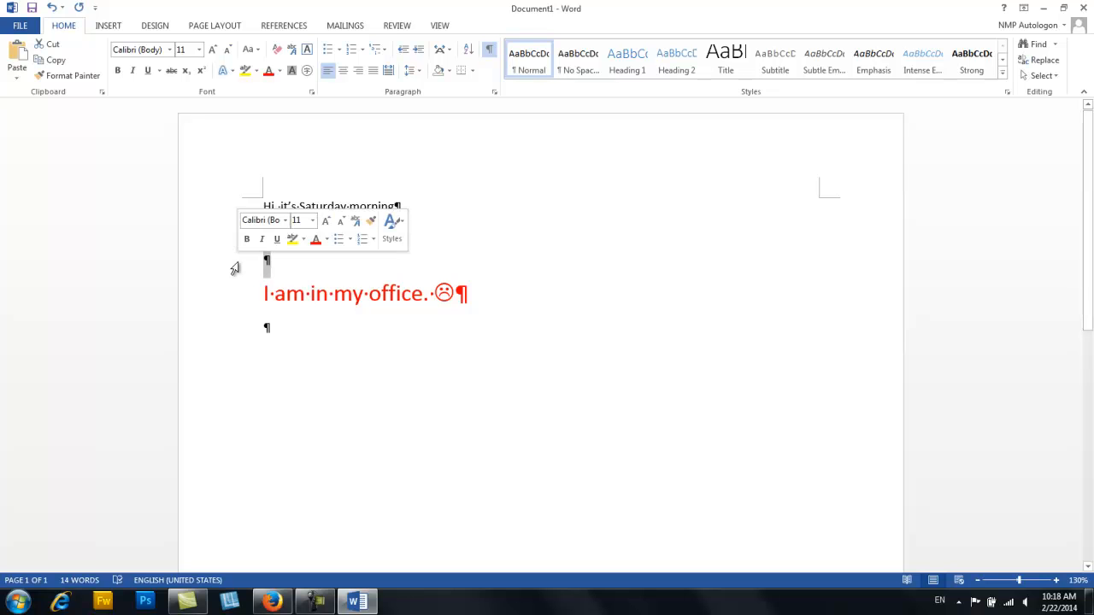
pyautogui.press('Delete')
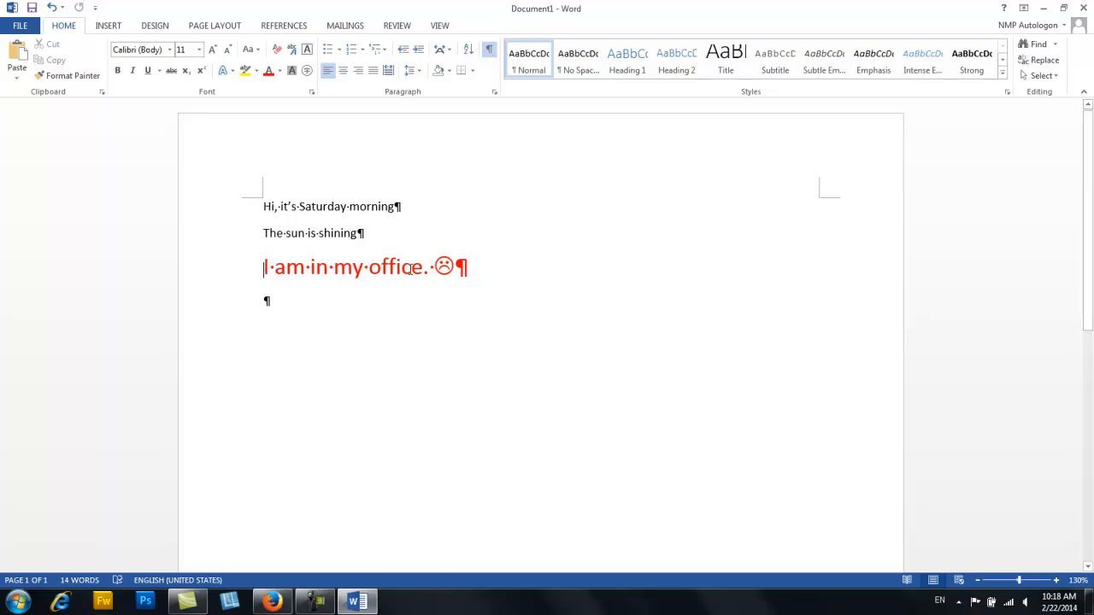
pyautogui.click(490, 53)
pyautogui.click(493, 54)
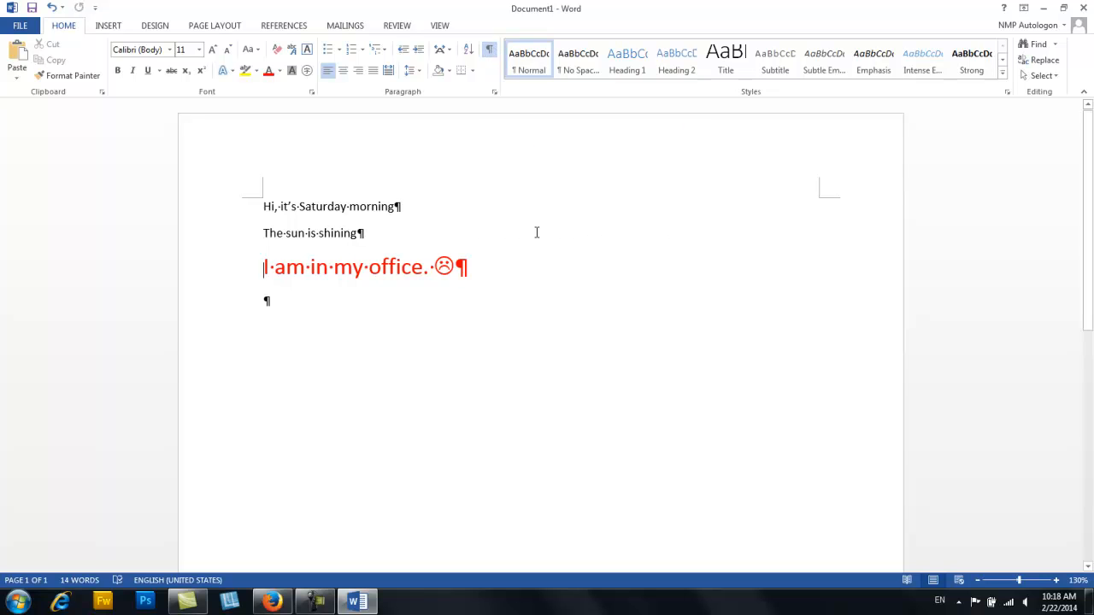
# - Examine the document's file information, including its properties options and related people
pyautogui.click(19, 26)
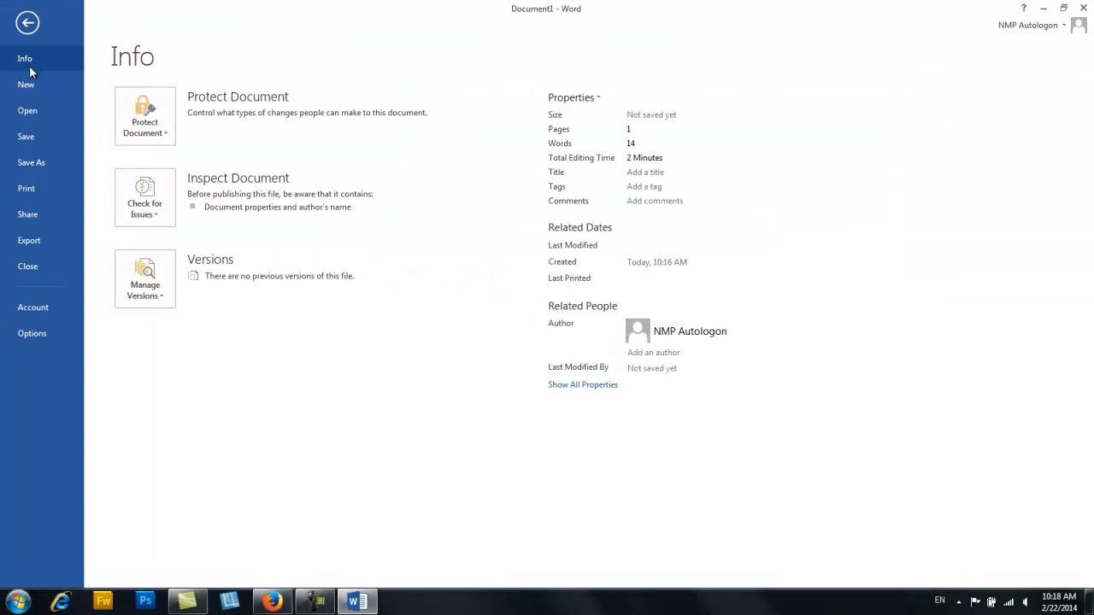
pyautogui.click(27, 22)
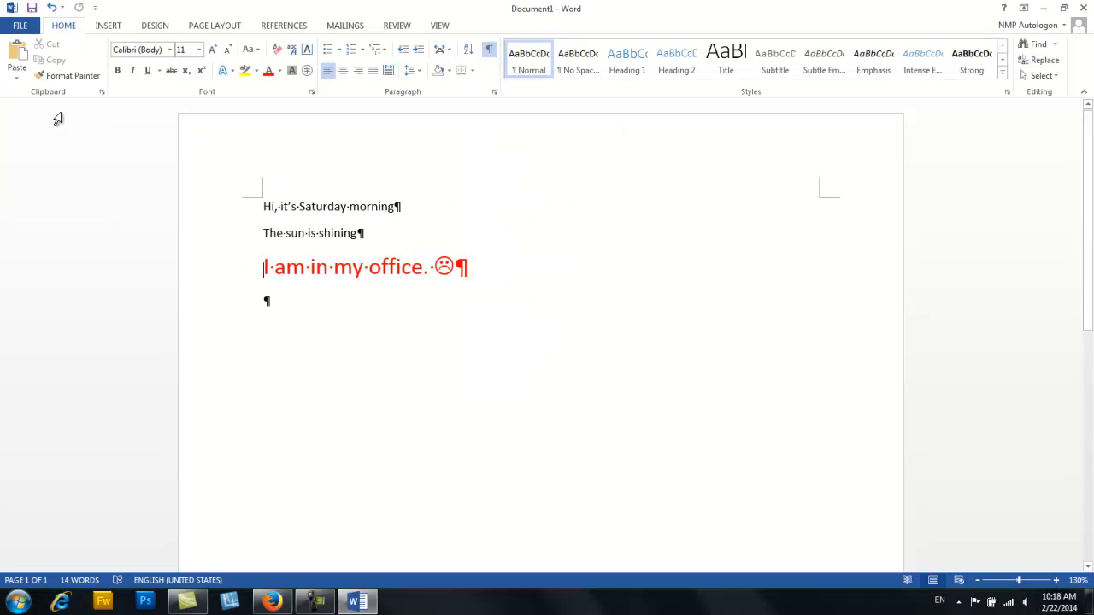
pyautogui.click(25, 27)
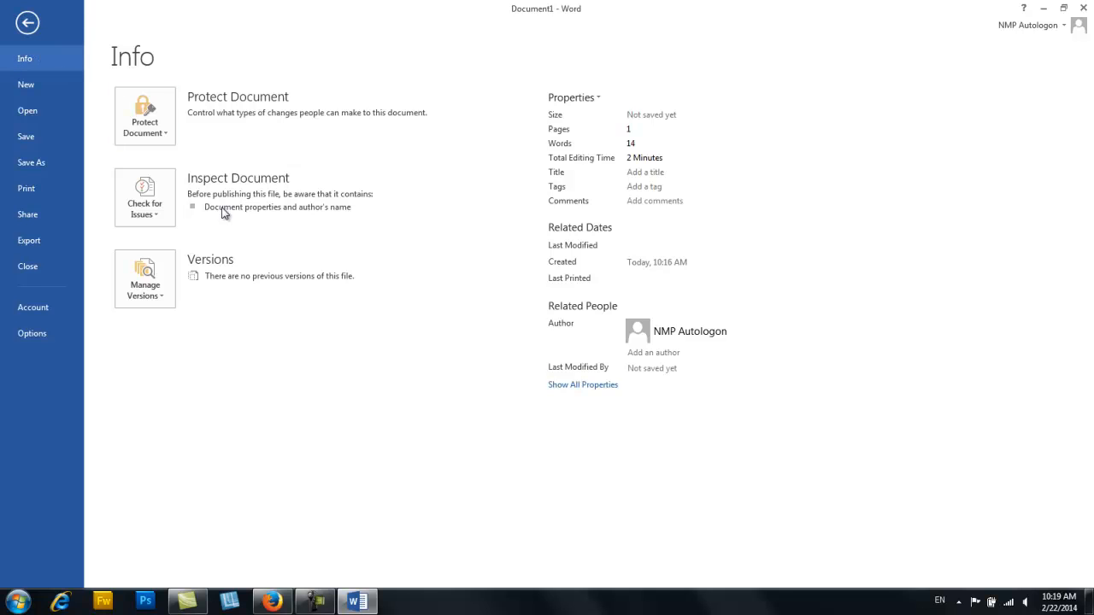
pyautogui.click(594, 99)
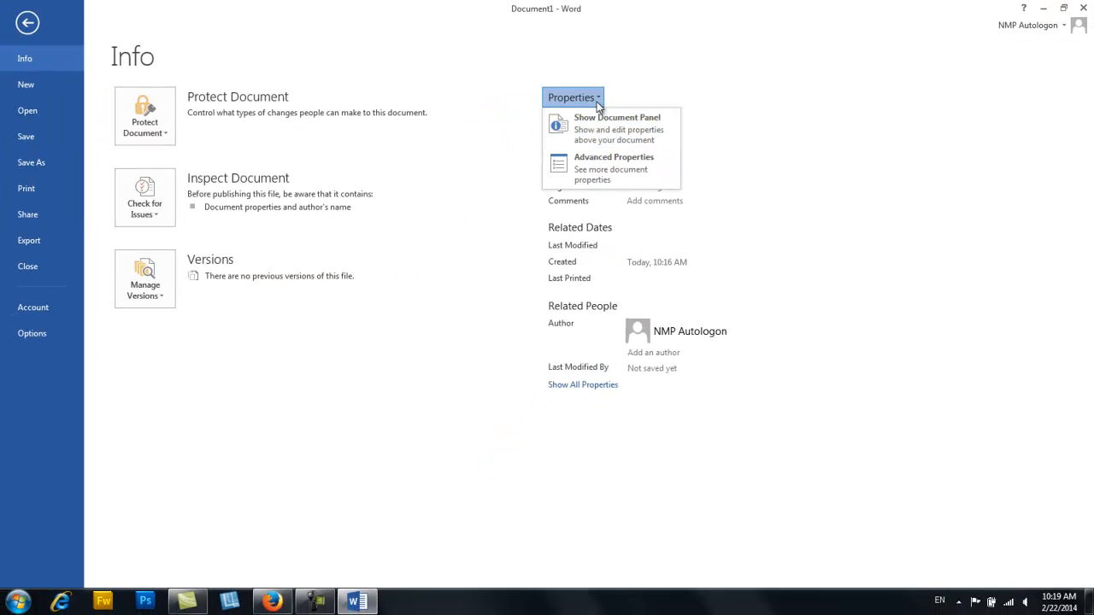
pyautogui.click(595, 100)
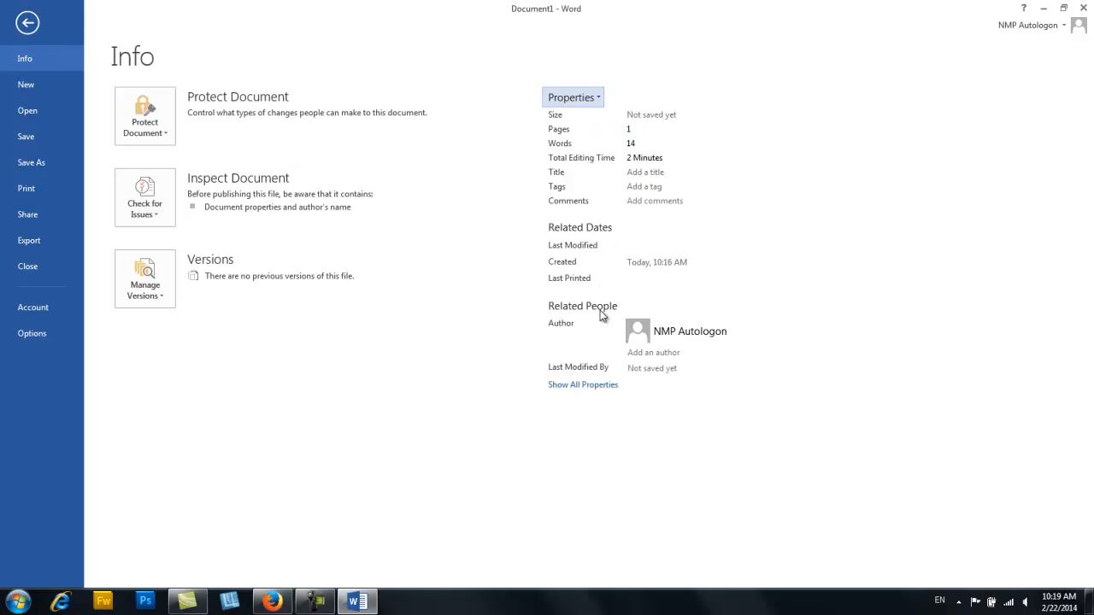
pyautogui.moveTo(660, 335)
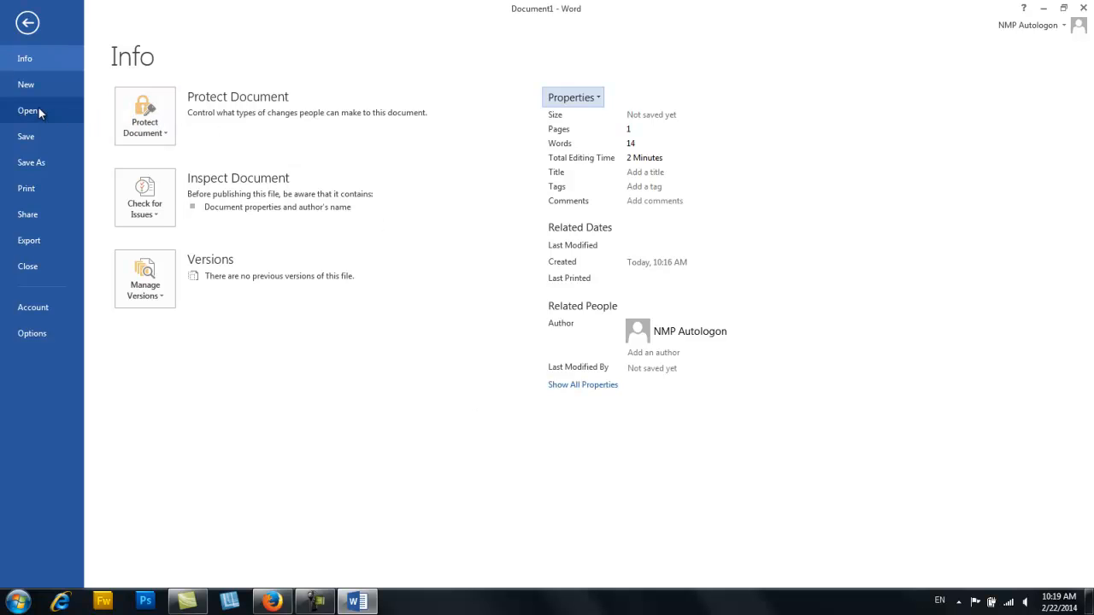
# - Look over the new-document templates and open the recent document Sample from the Desktop
pyautogui.click(33, 86)
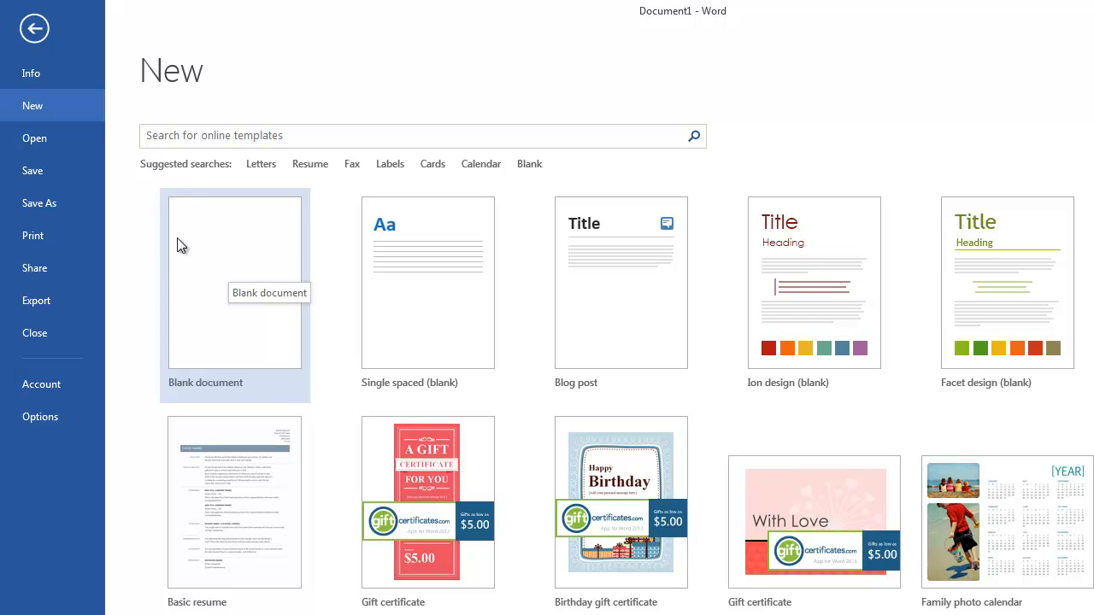
pyautogui.click(51, 138)
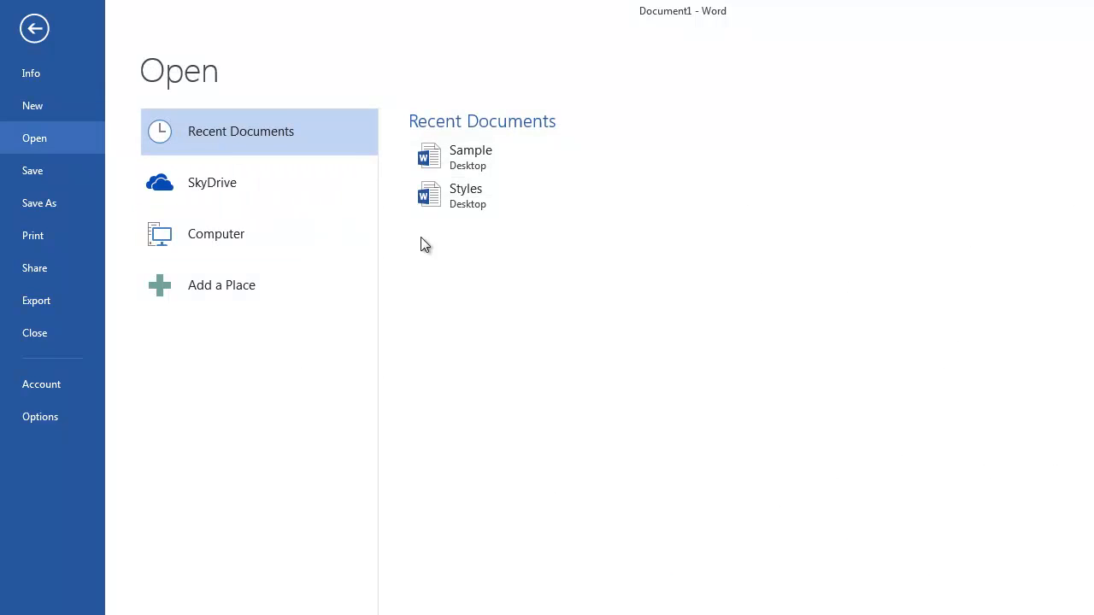
pyautogui.click(488, 159)
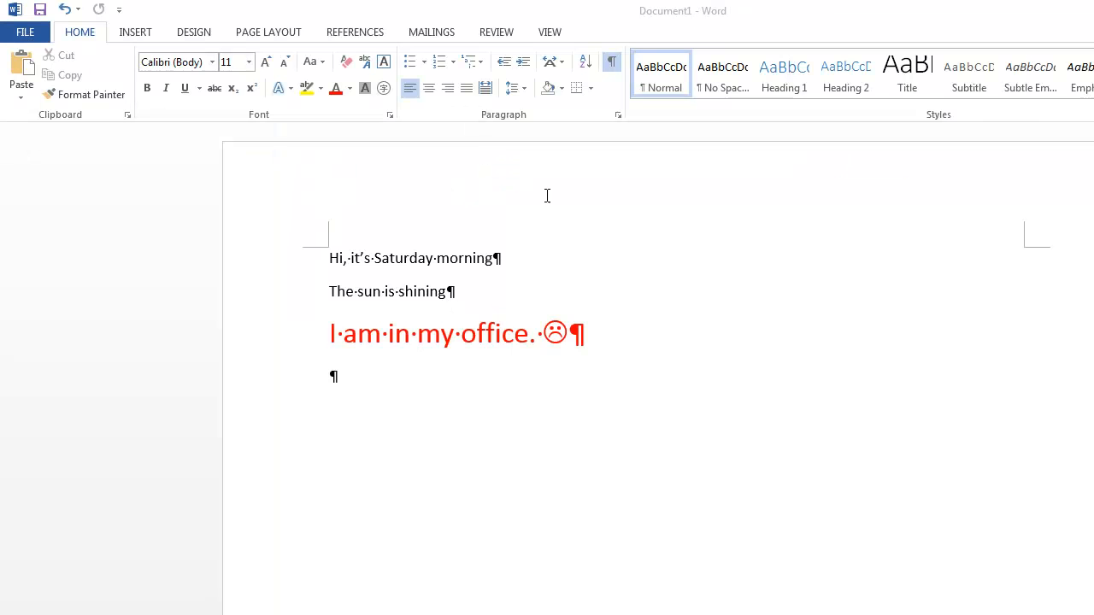
# - Open the recent document Styles from the Desktop
pyautogui.click(32, 36)
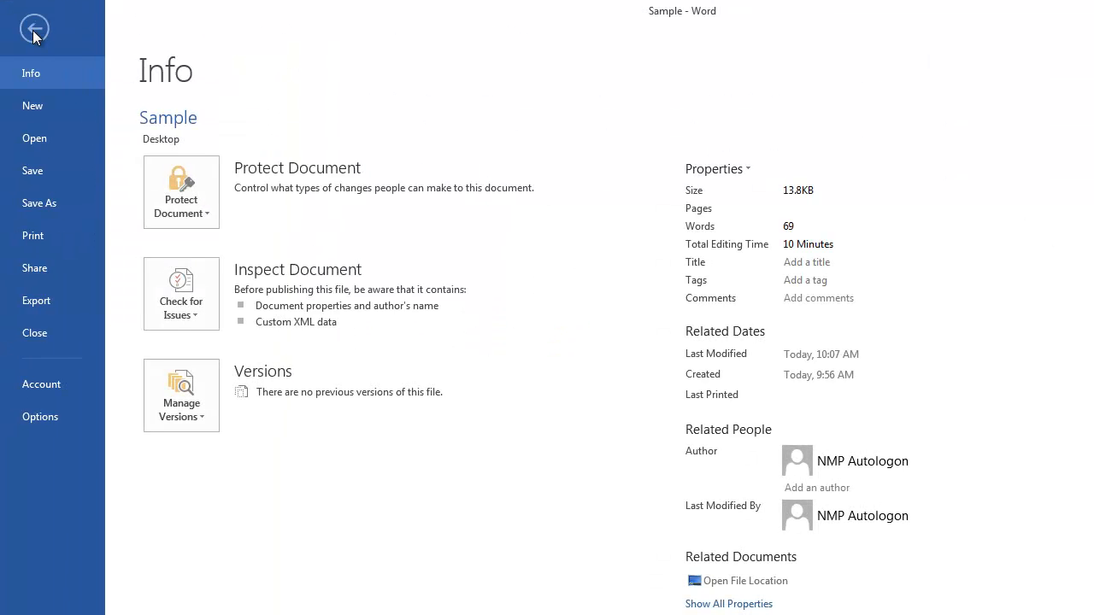
pyautogui.click(63, 136)
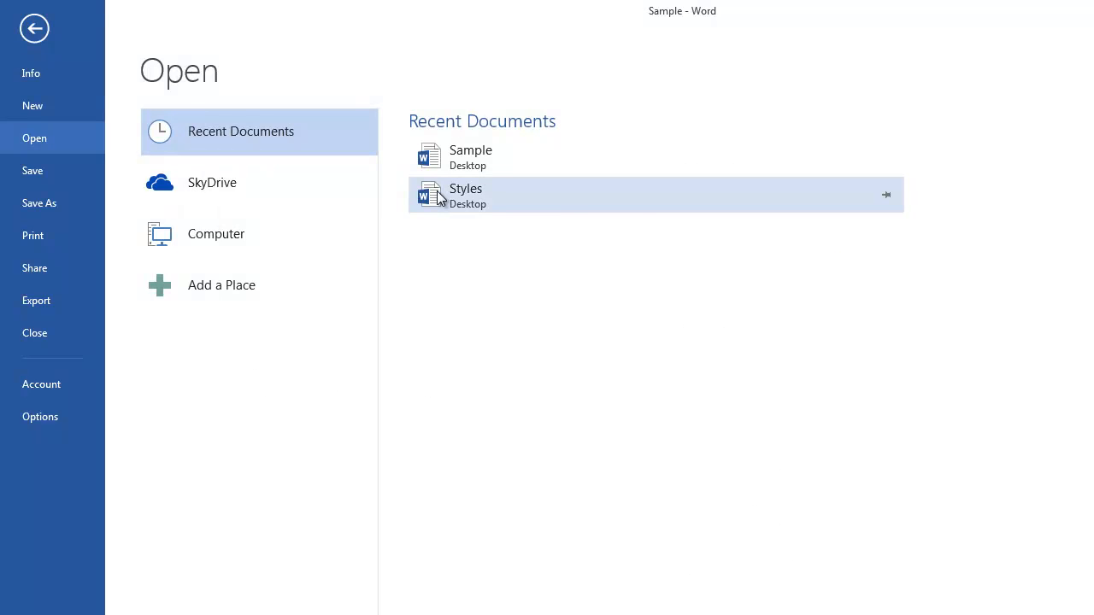
pyautogui.click(437, 193)
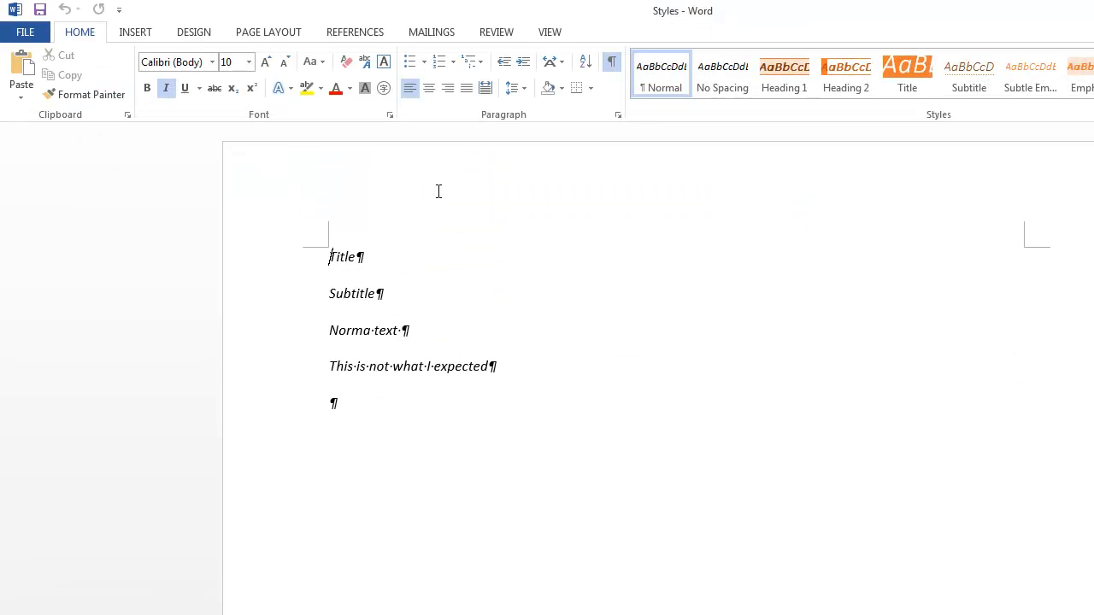
# - Check the recent documents list and save the Styles document
pyautogui.click(24, 32)
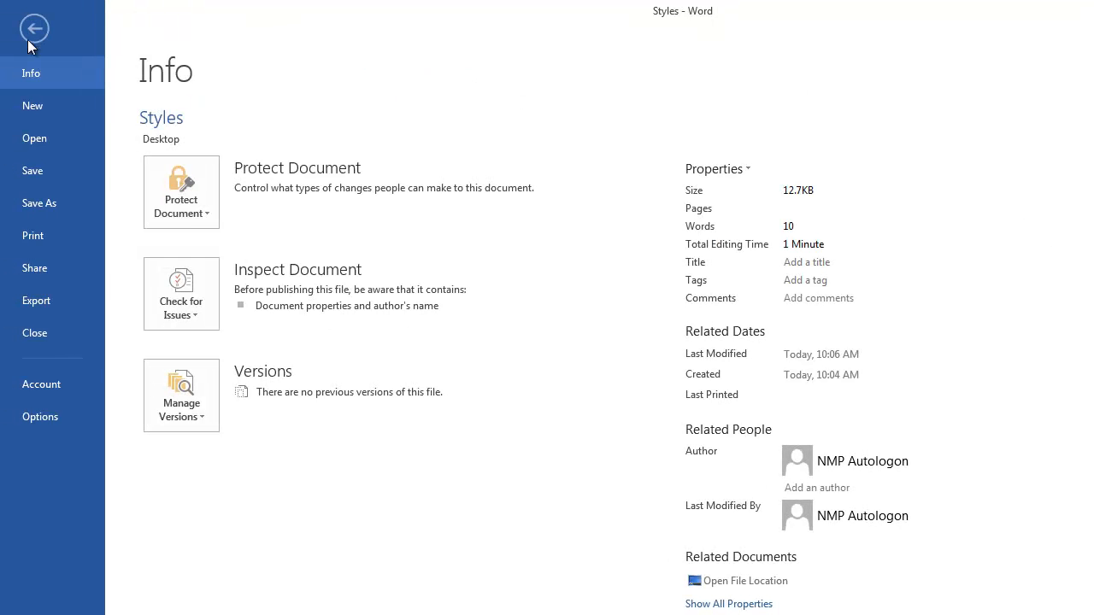
pyautogui.click(49, 138)
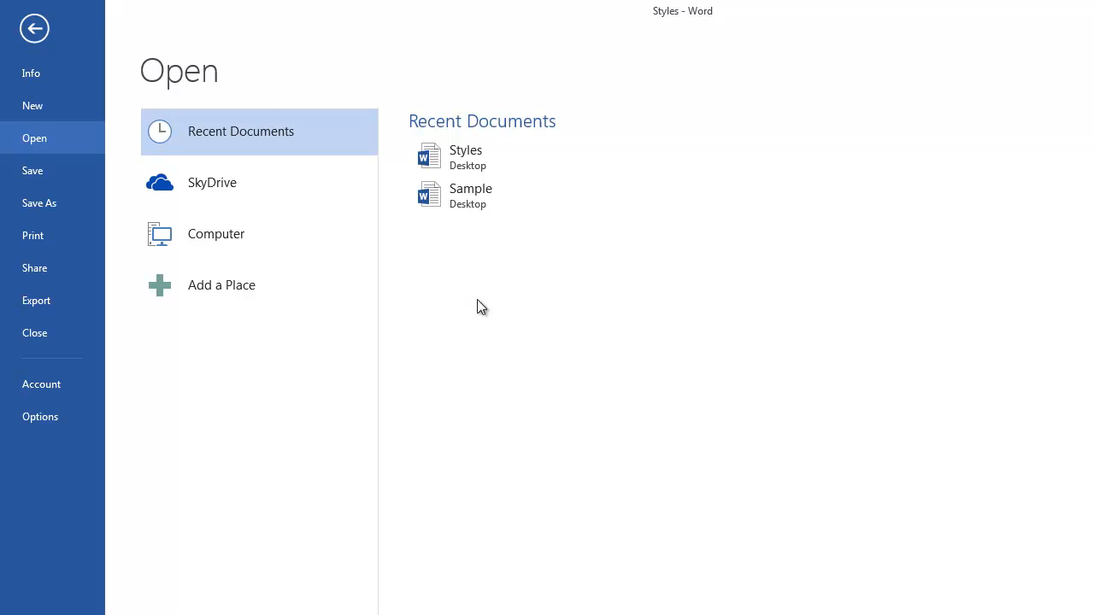
pyautogui.click(45, 172)
# - Examine the printing, sharing and exporting options for the Styles document
pyautogui.click(24, 32)
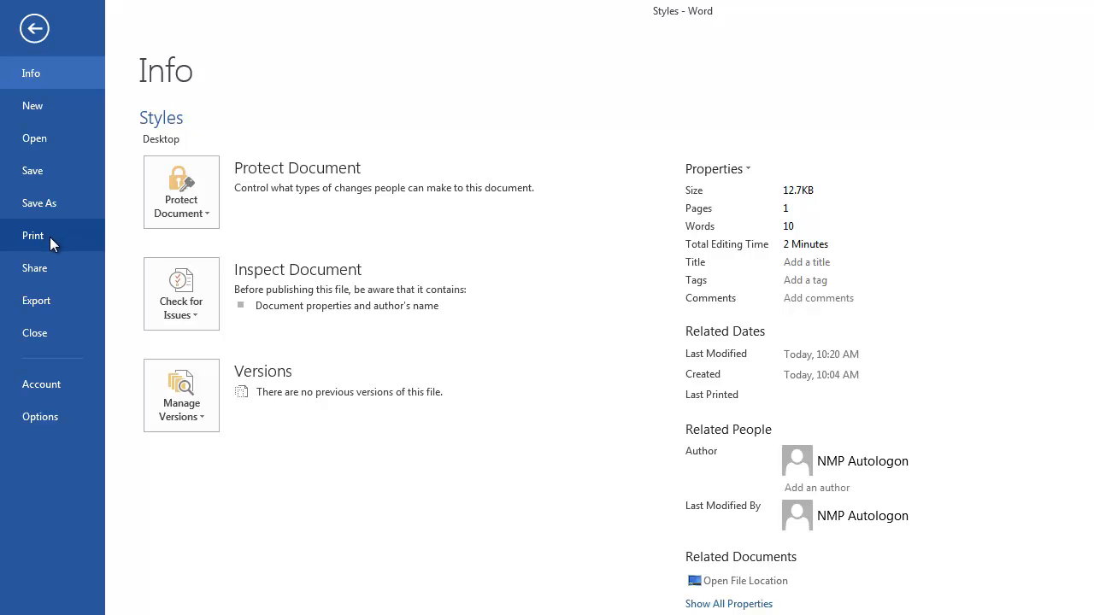
pyautogui.click(50, 237)
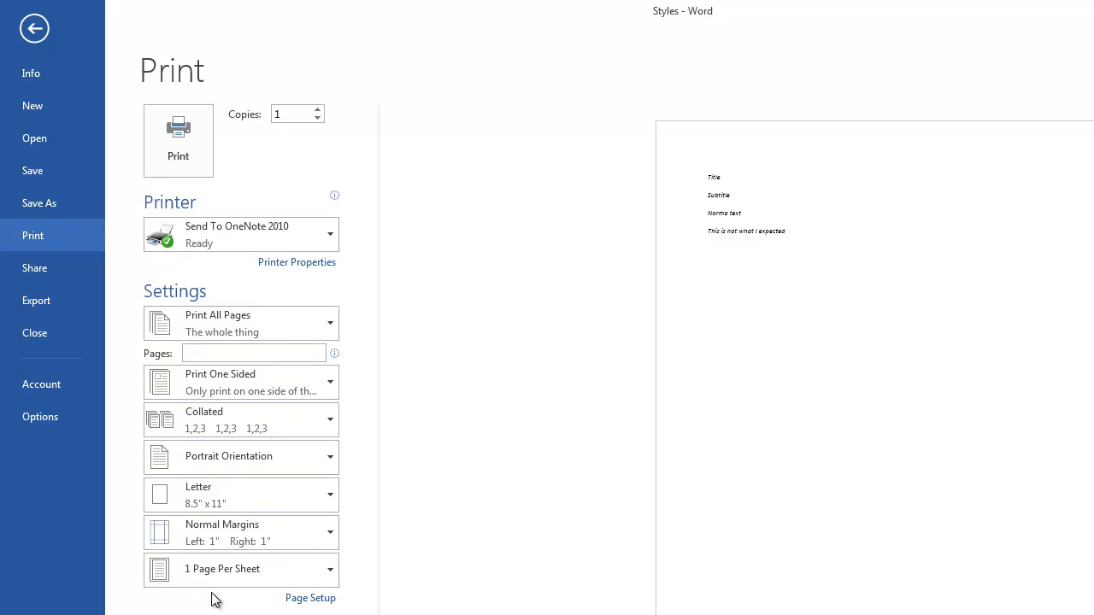
pyautogui.click(59, 272)
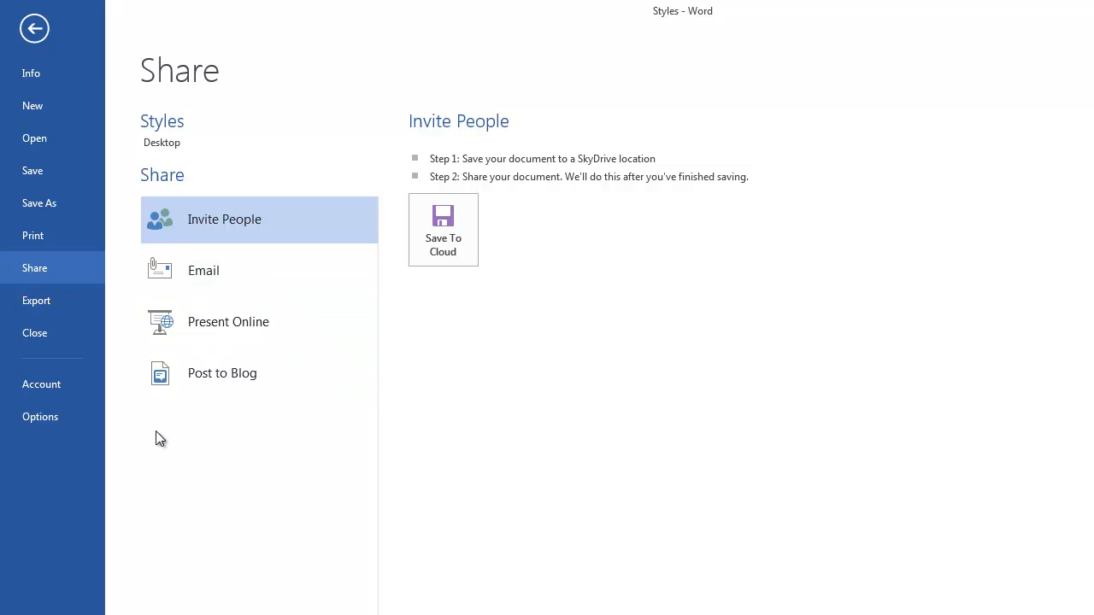
pyautogui.click(38, 303)
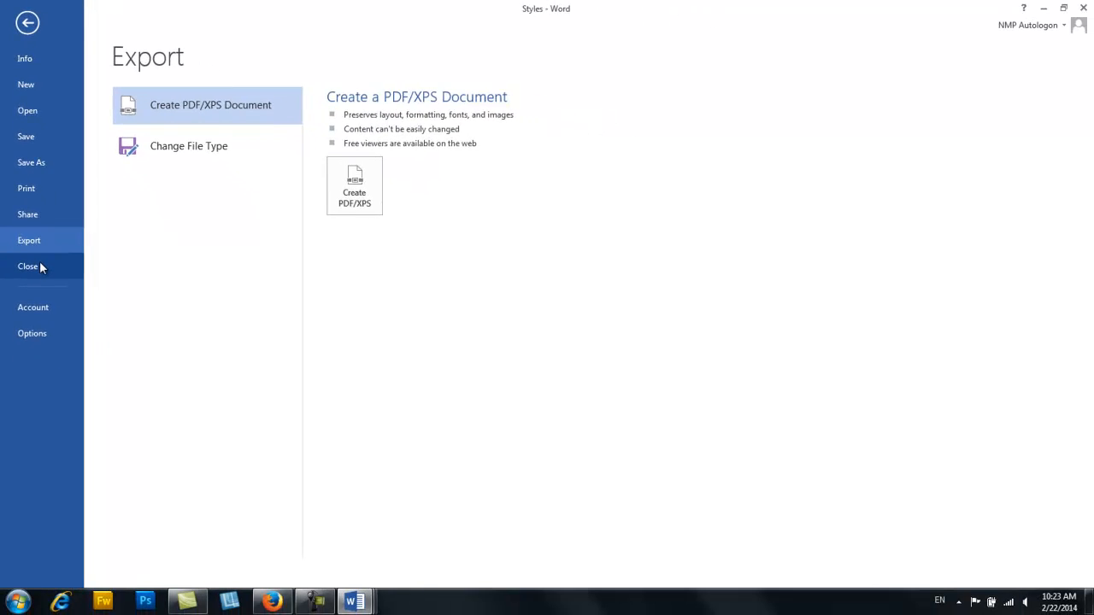
# - Close the Styles document, preview the Word windows that are still open and return to the Sample document
pyautogui.click(39, 268)
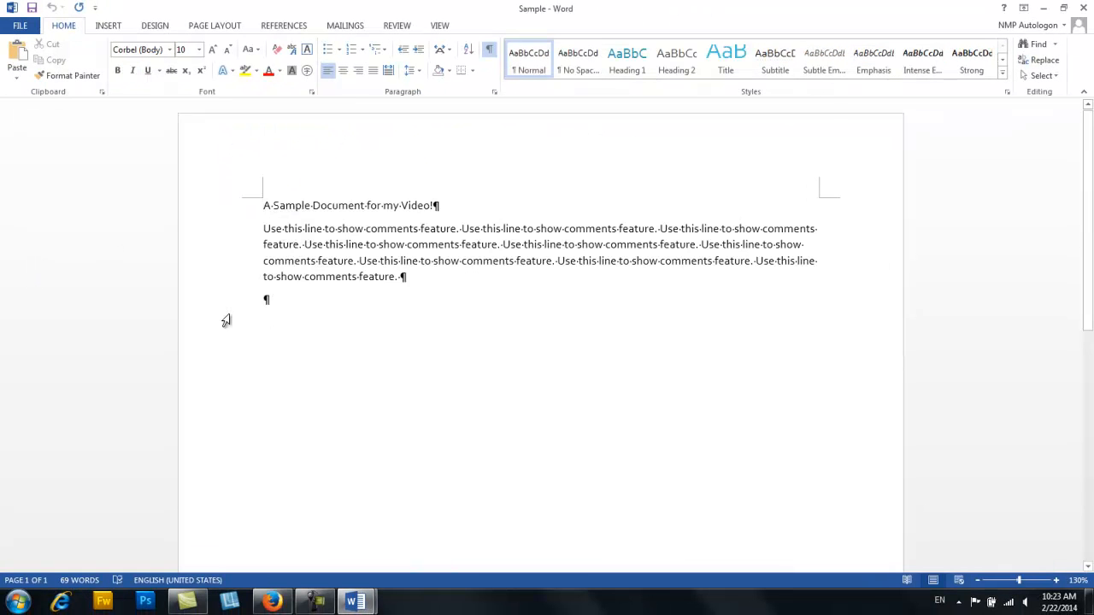
pyautogui.click(359, 602)
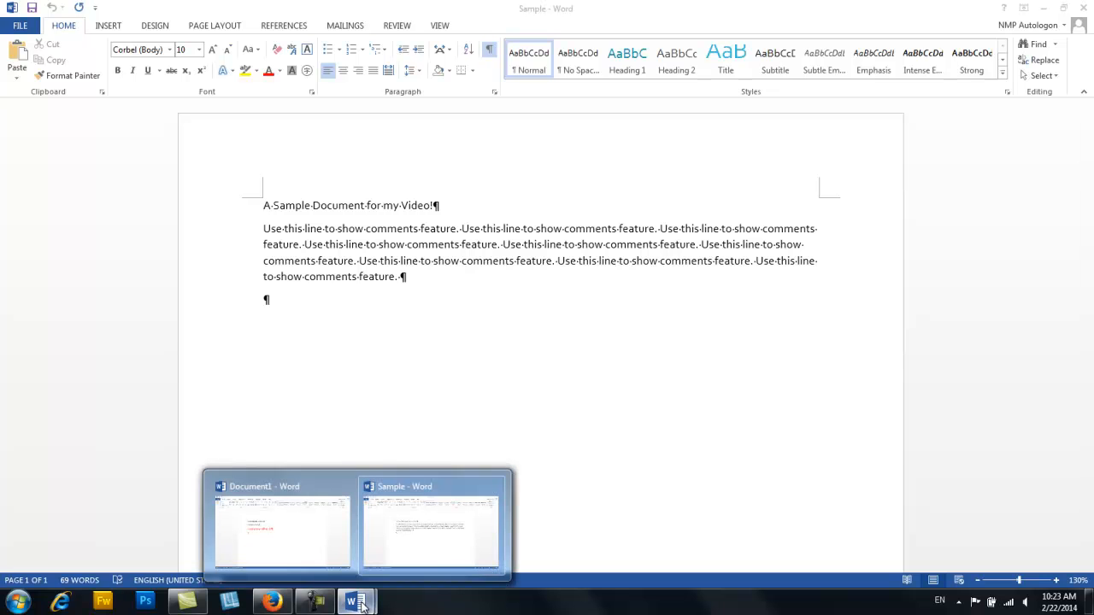
pyautogui.click(344, 416)
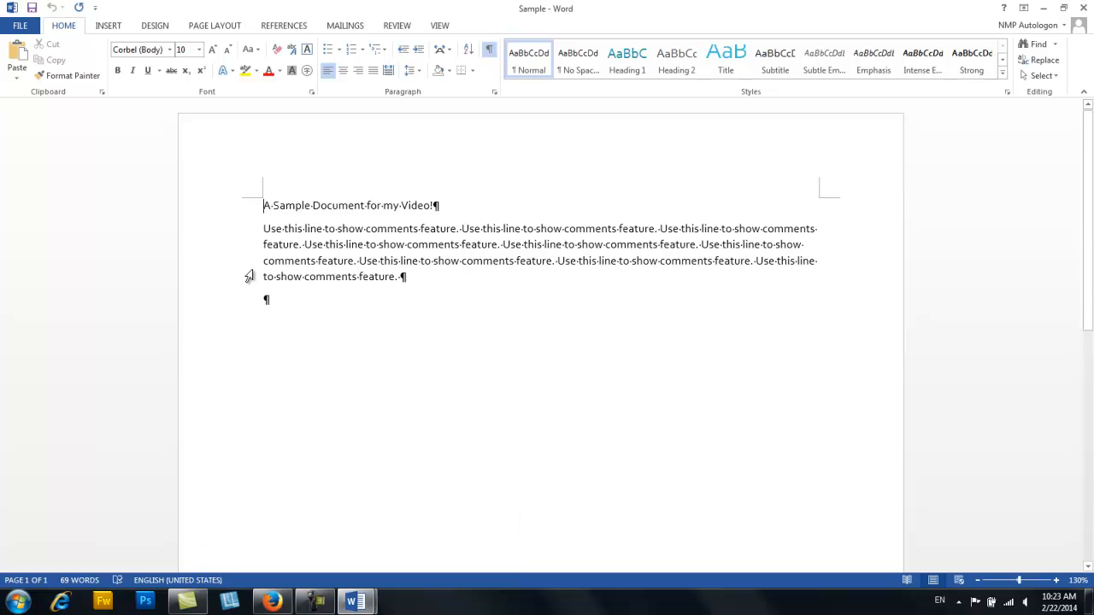
# - Review the account information and the General, Display, Proofing and Save pages of the Word options, and cancel without changes
pyautogui.click(21, 30)
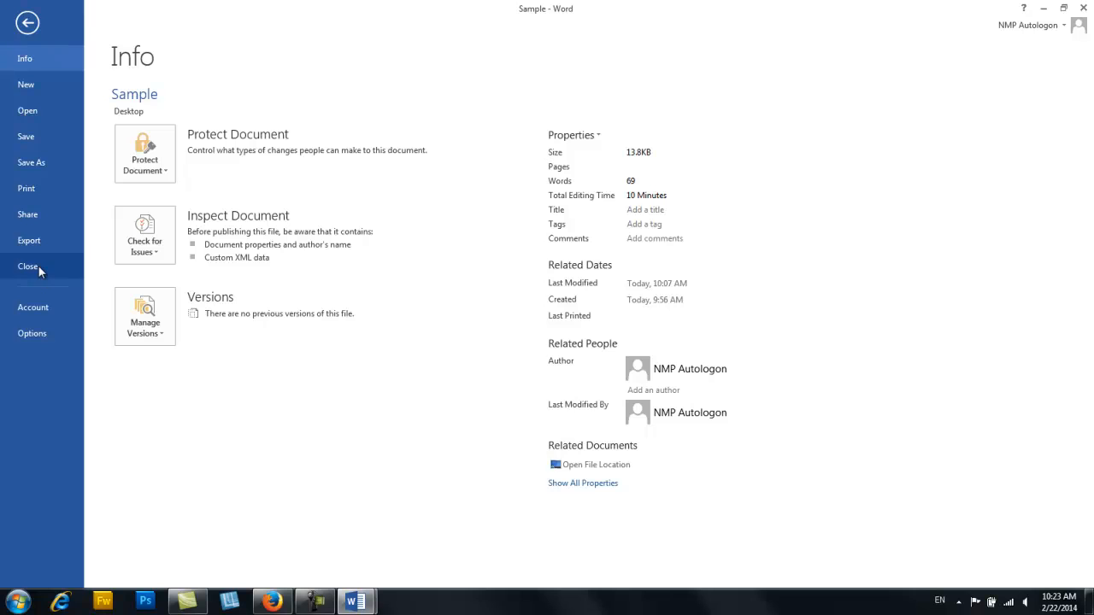
pyautogui.click(40, 307)
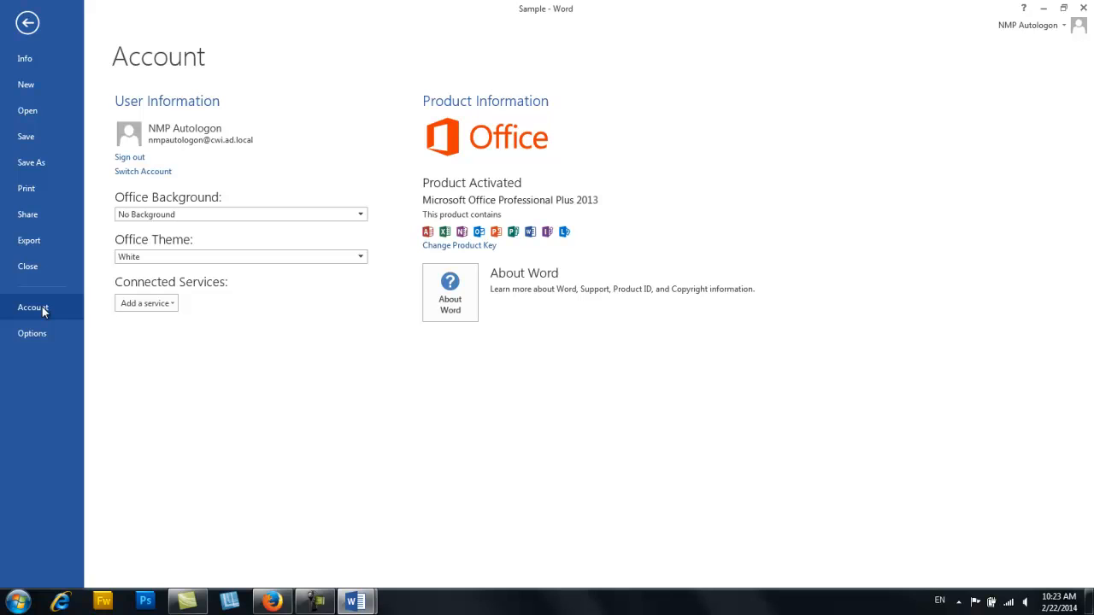
pyautogui.click(32, 334)
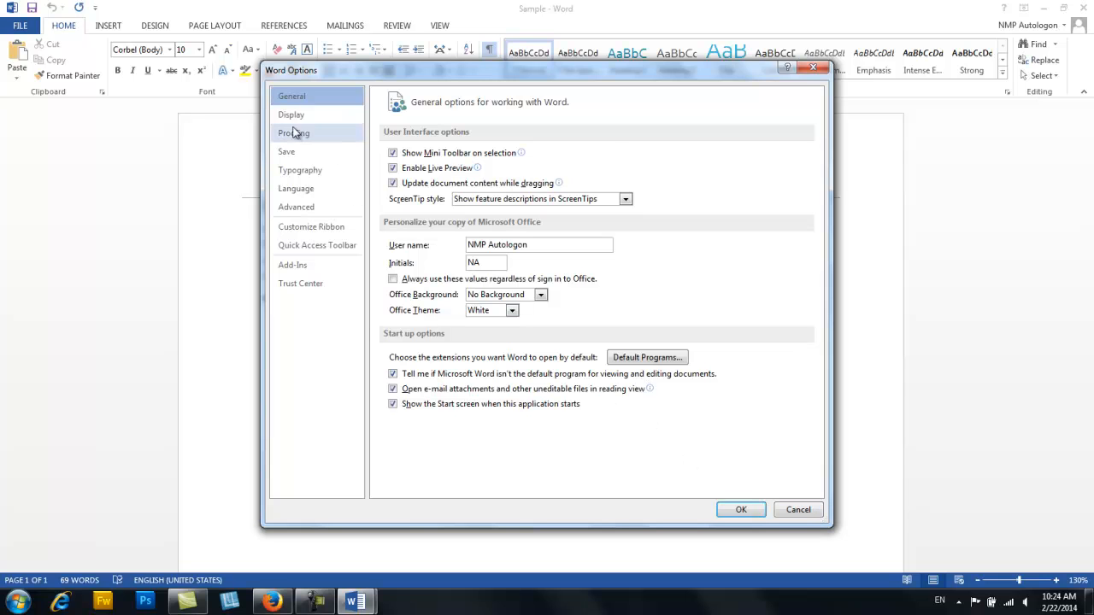
pyautogui.click(292, 115)
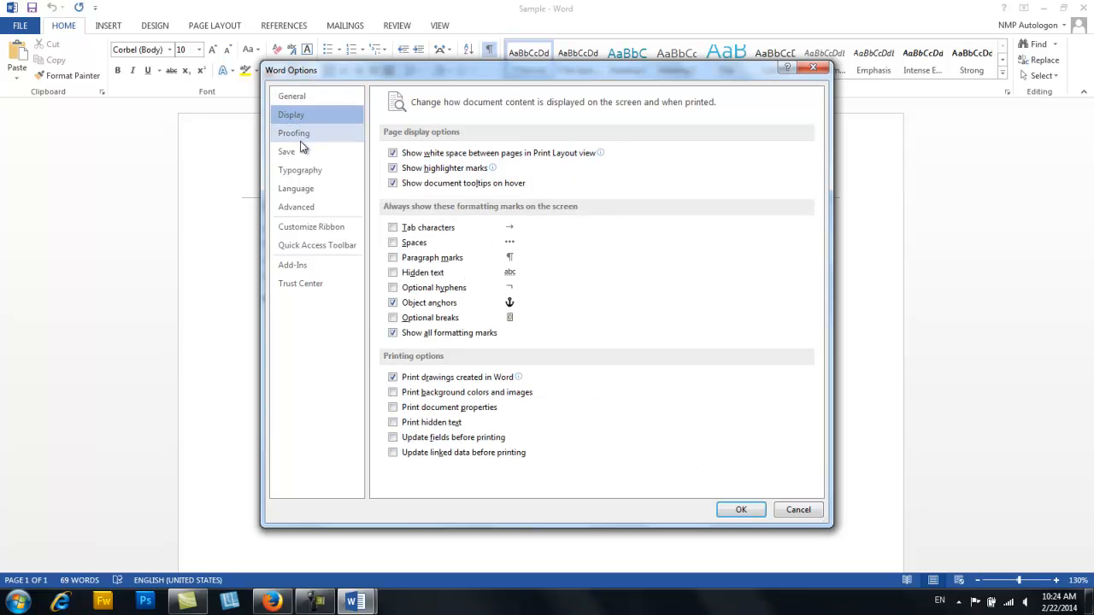
pyautogui.click(299, 137)
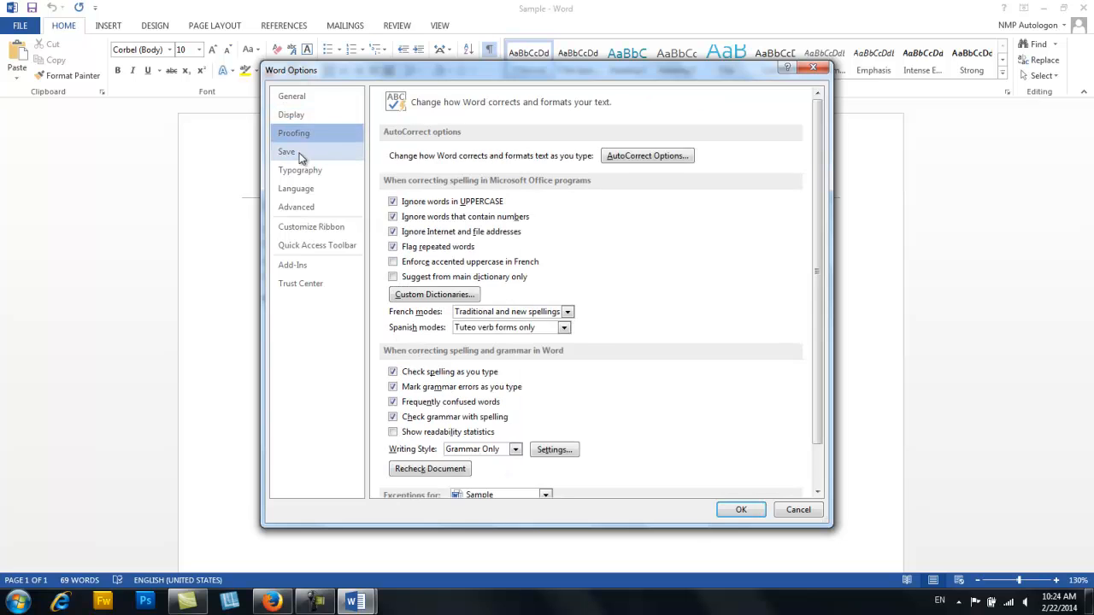
pyautogui.click(290, 152)
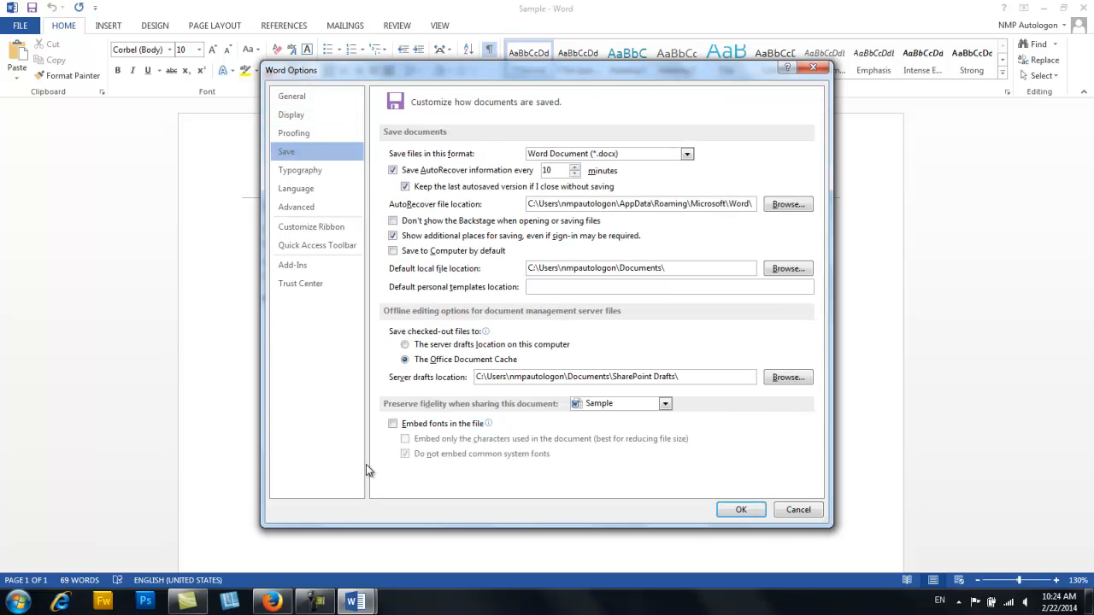
pyautogui.click(798, 511)
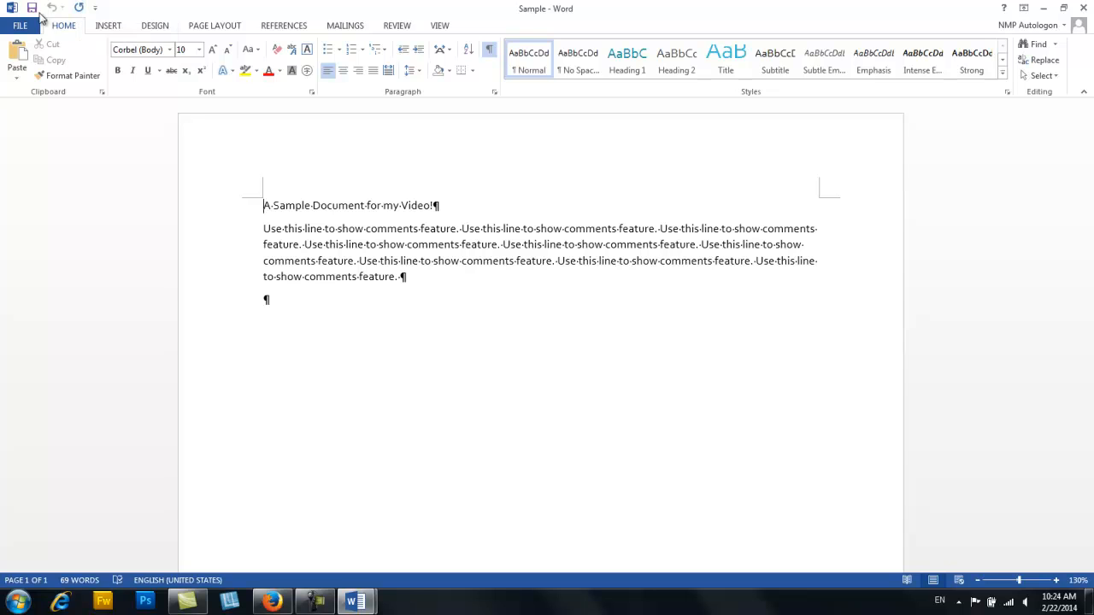
# - Enter "Y" in the empty last paragraph of Sample, start a new paragraph and repeat that paragraph break three times
pyautogui.click(281, 303)
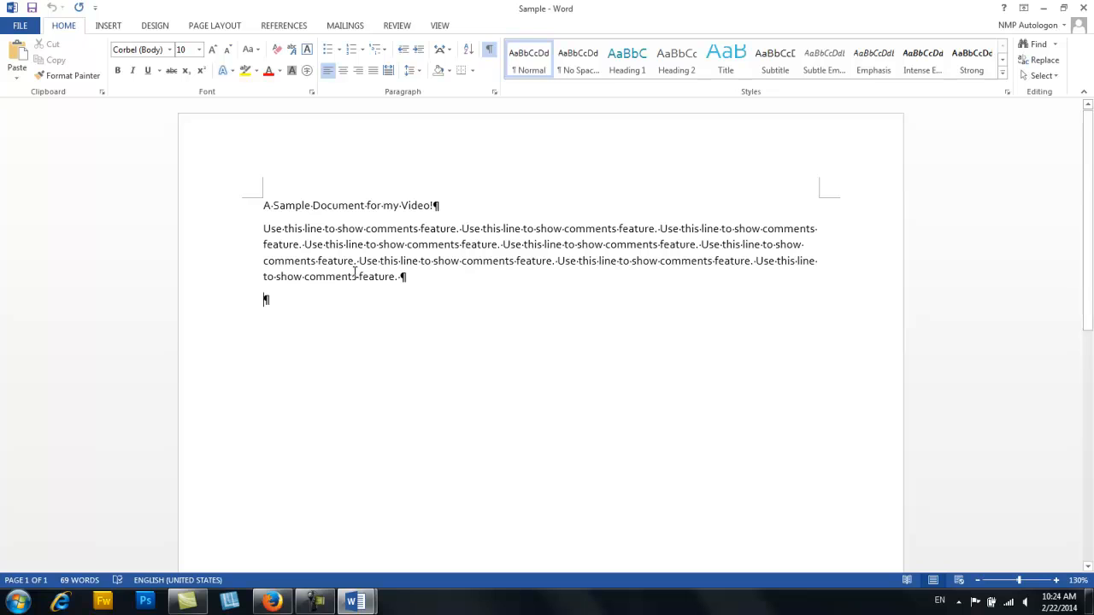
pyautogui.write('Y')
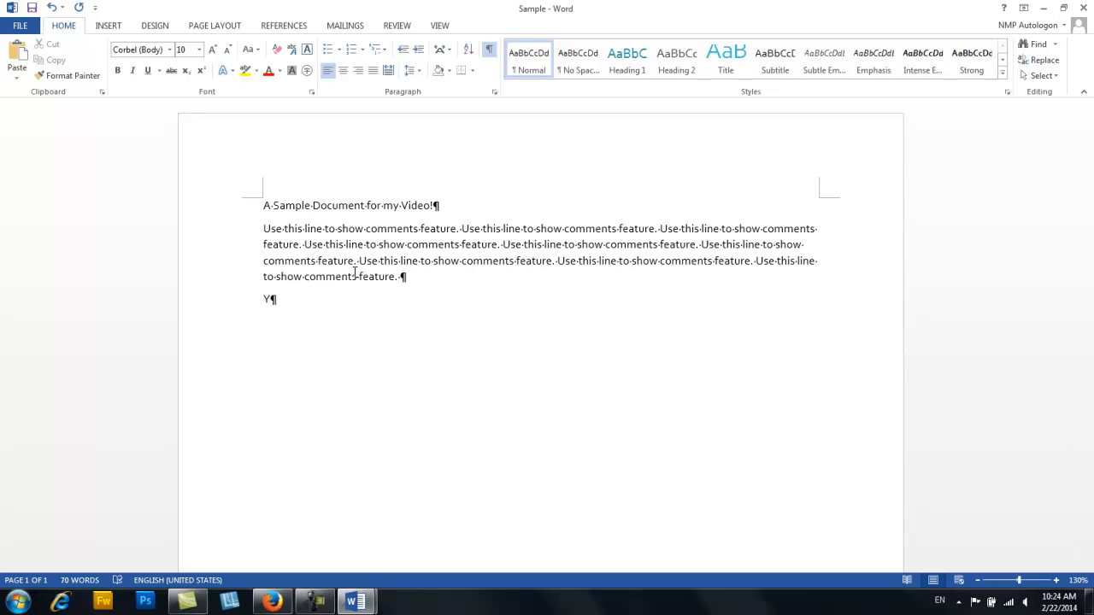
pyautogui.press('Return')
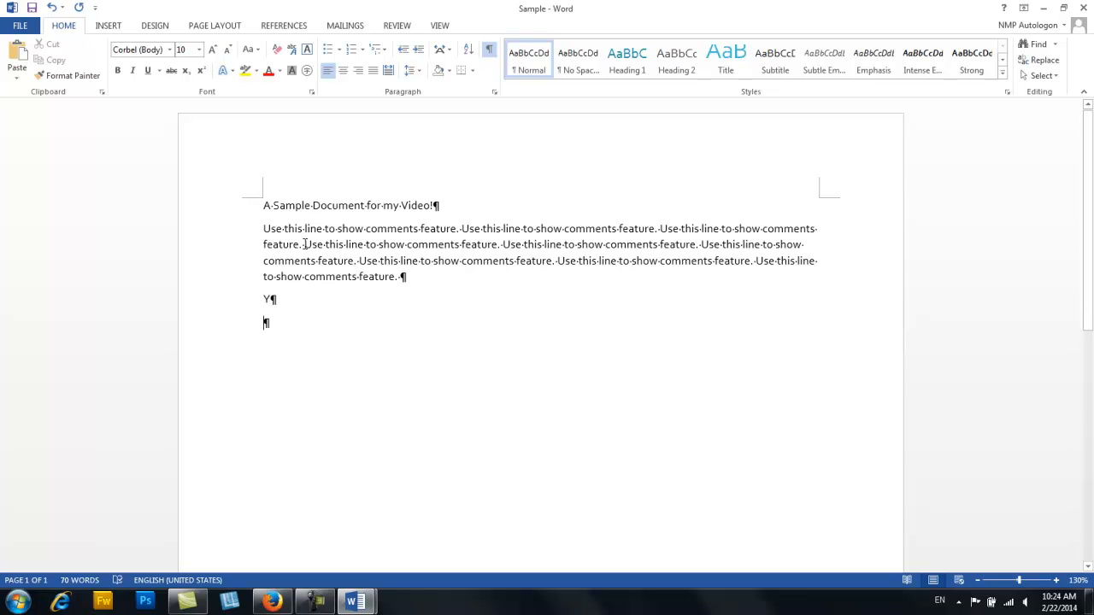
pyautogui.click(80, 8)
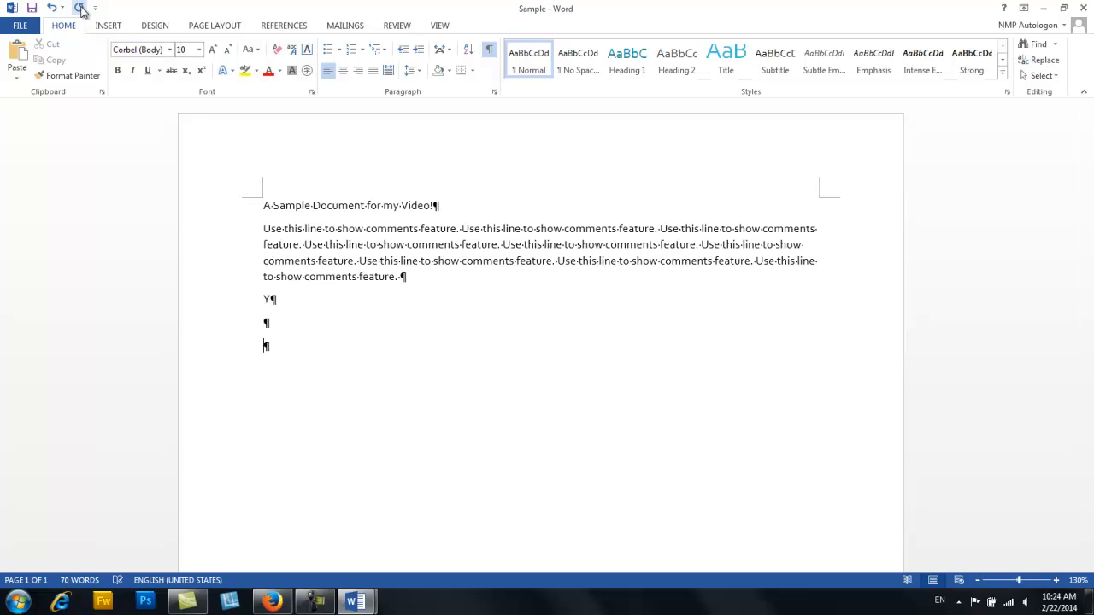
pyautogui.click(80, 8)
pyautogui.click(80, 8)
# - Enter "Y" in the last paragraph, repeat the typing until it reads "YYYYYYYY" and start a new paragraph
pyautogui.write('Y')
pyautogui.click(80, 8)
pyautogui.click(80, 8)
pyautogui.click(80, 8)
pyautogui.click(80, 8)
pyautogui.click(80, 8)
pyautogui.click(81, 7)
pyautogui.click(80, 7)
pyautogui.press('Return')
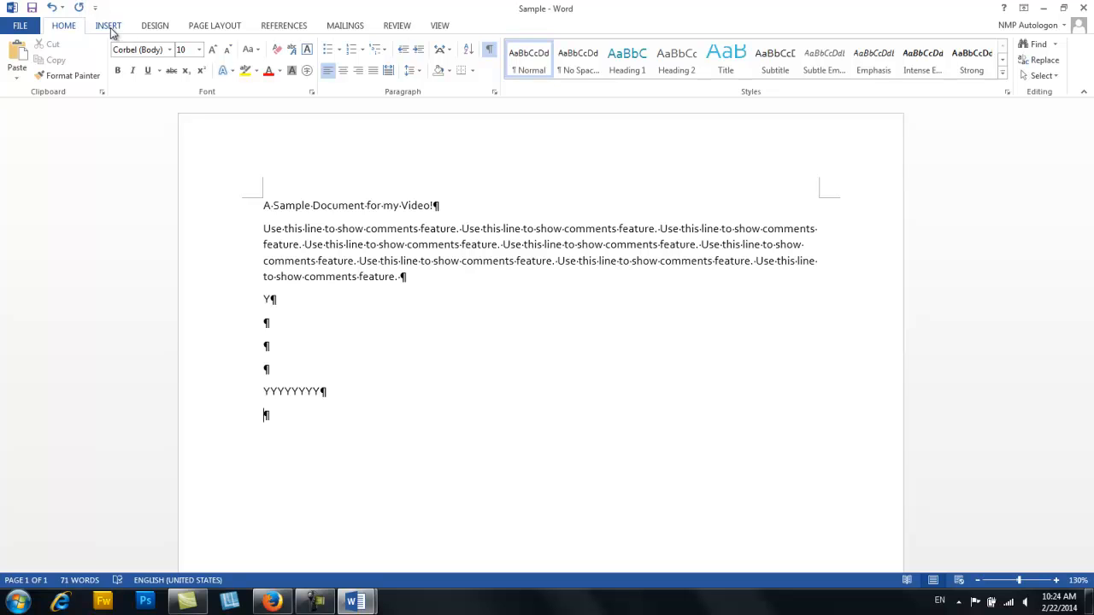
# - Insert a 2x2 table below the "YYYYYYYY" line and place the cursor at the end of its second row
pyautogui.click(108, 25)
pyautogui.click(114, 61)
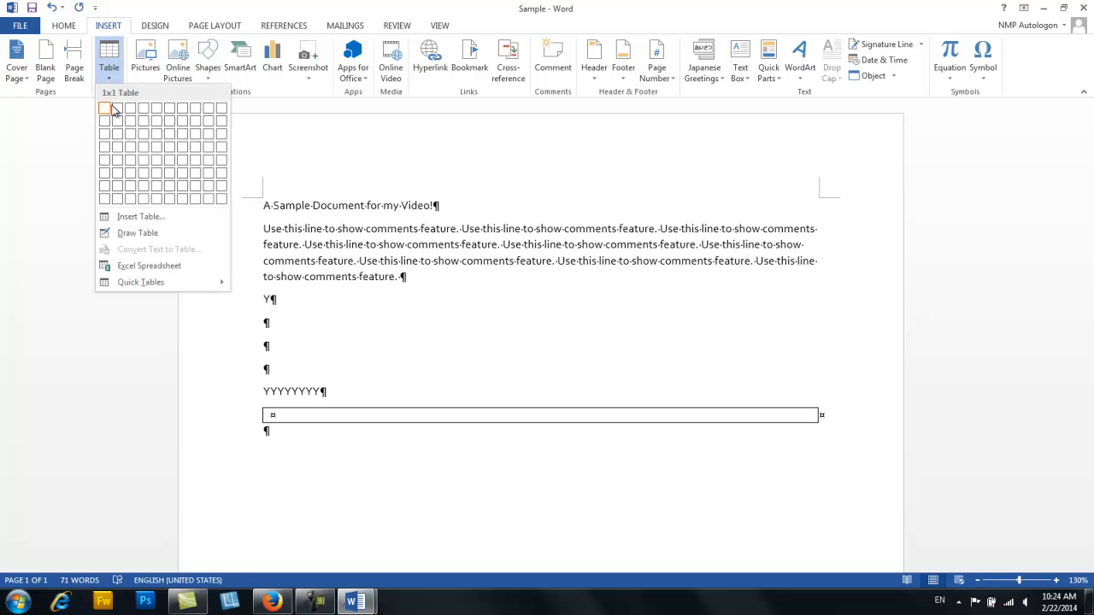
pyautogui.click(115, 124)
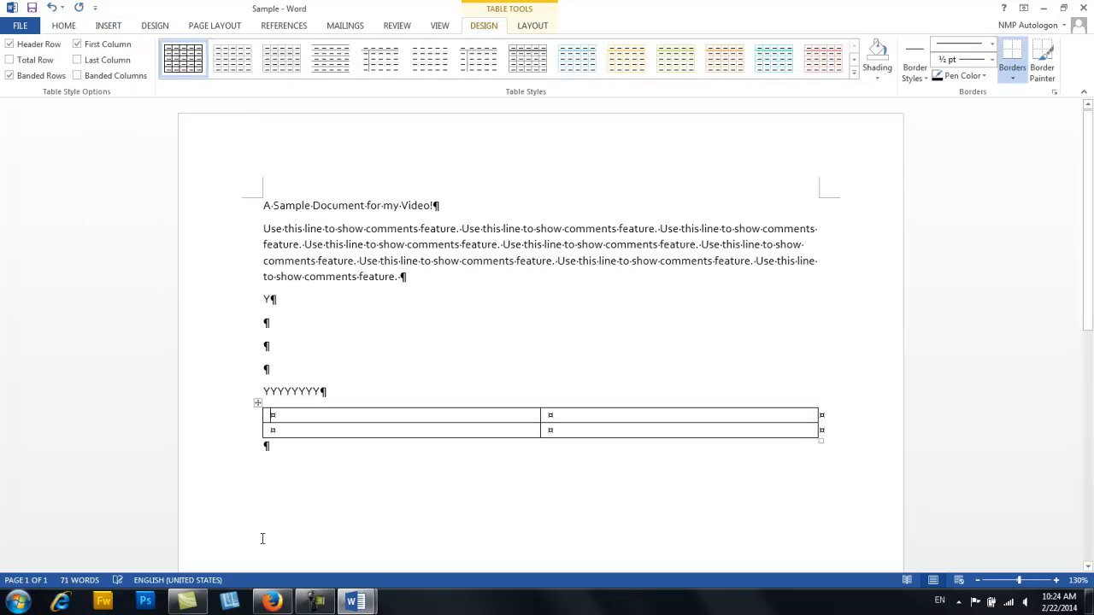
pyautogui.click(827, 433)
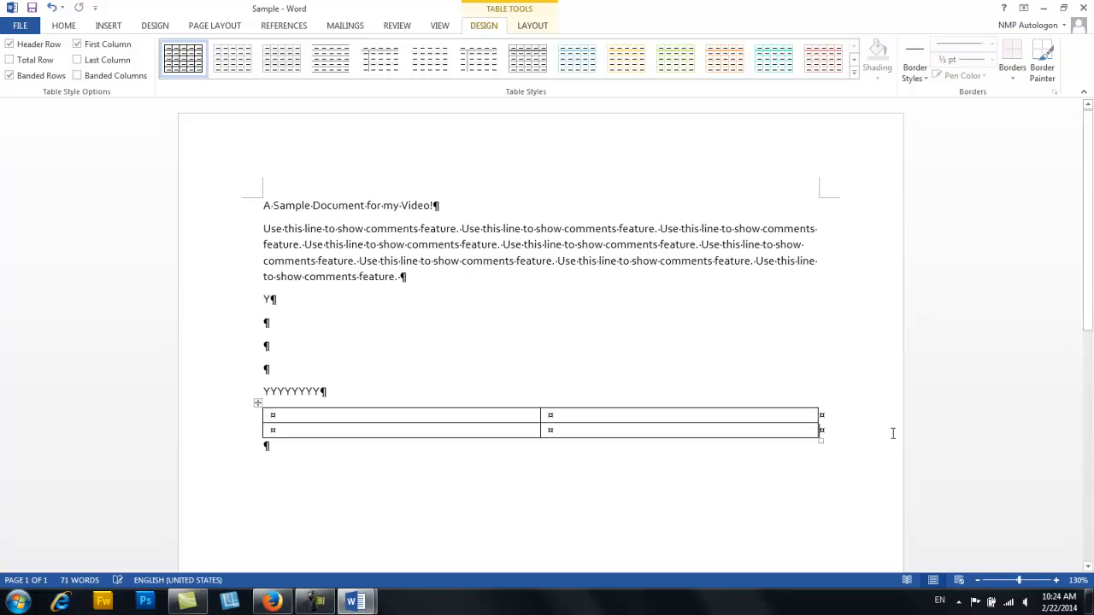
# - Insert a row above the table's second row and repeat the insertion until the table has 11 rows
pyautogui.rightClick(328, 432)
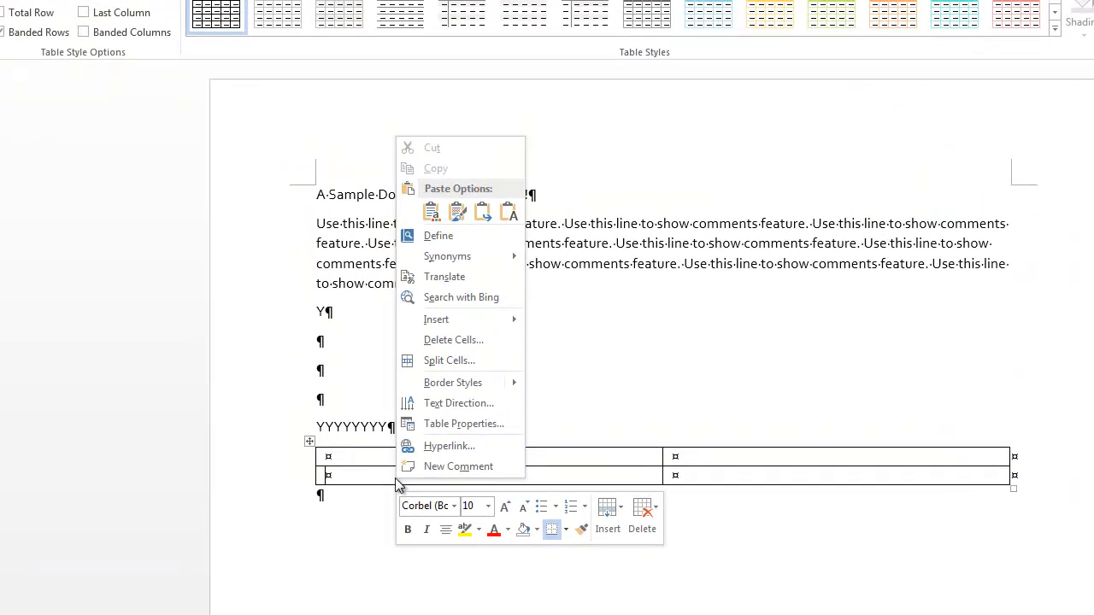
pyautogui.moveTo(501, 324)
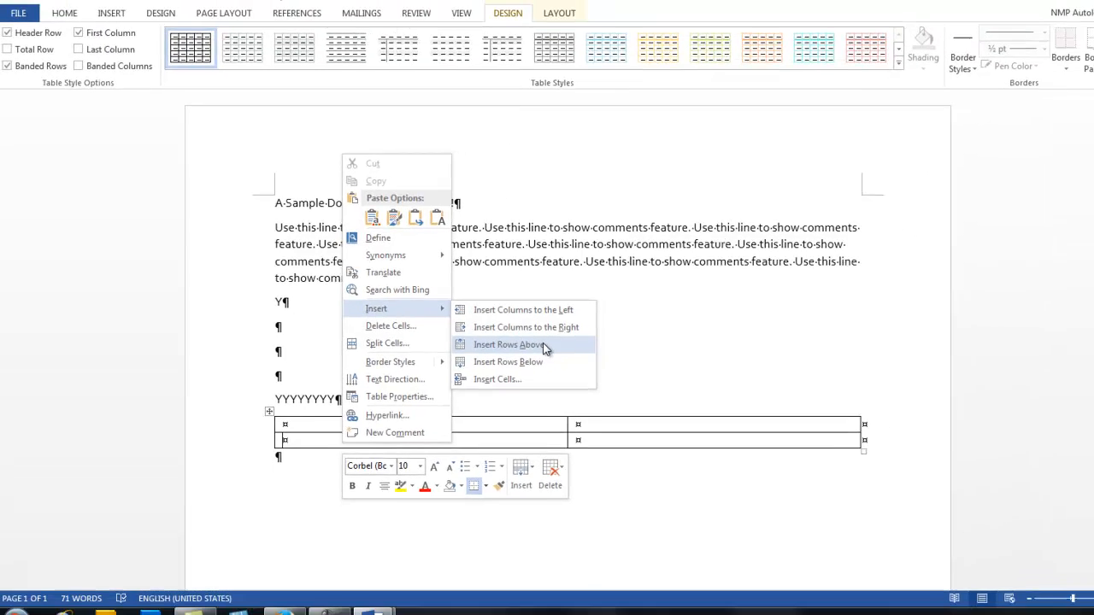
pyautogui.click(526, 344)
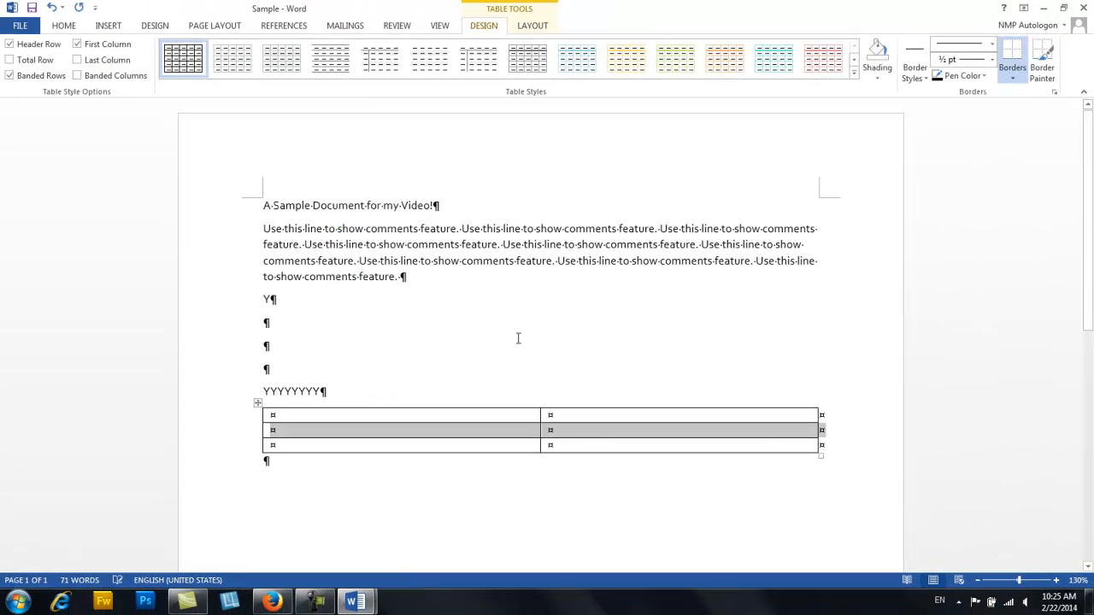
pyautogui.click(78, 9)
pyautogui.click(79, 8)
pyautogui.click(78, 9)
pyautogui.click(78, 8)
pyautogui.click(78, 8)
pyautogui.click(79, 8)
pyautogui.click(78, 9)
pyautogui.click(79, 8)
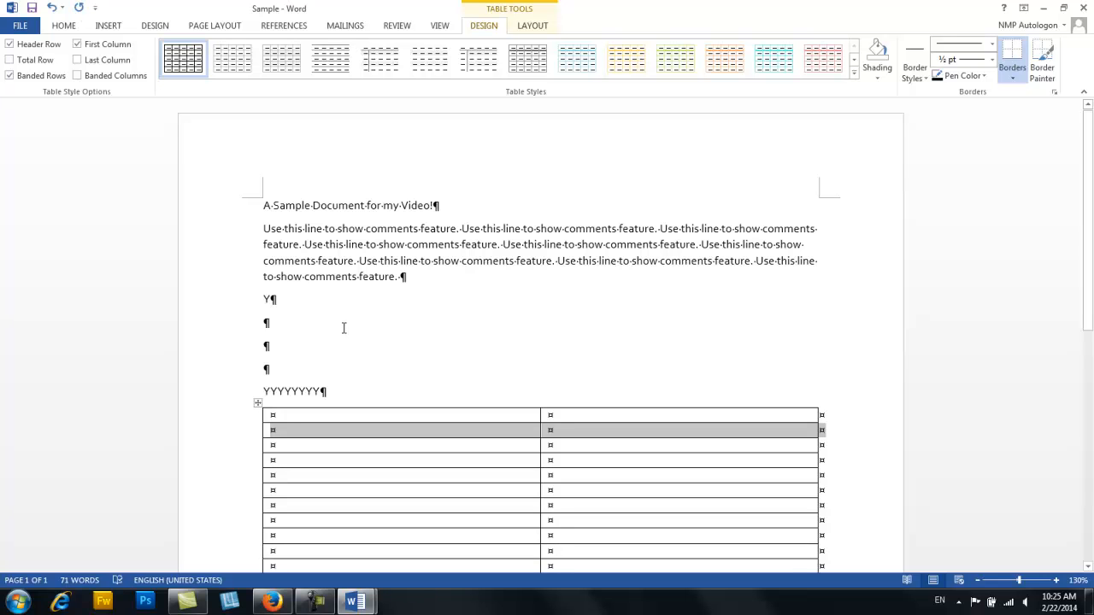
pyautogui.scroll(-2, 342, 329)
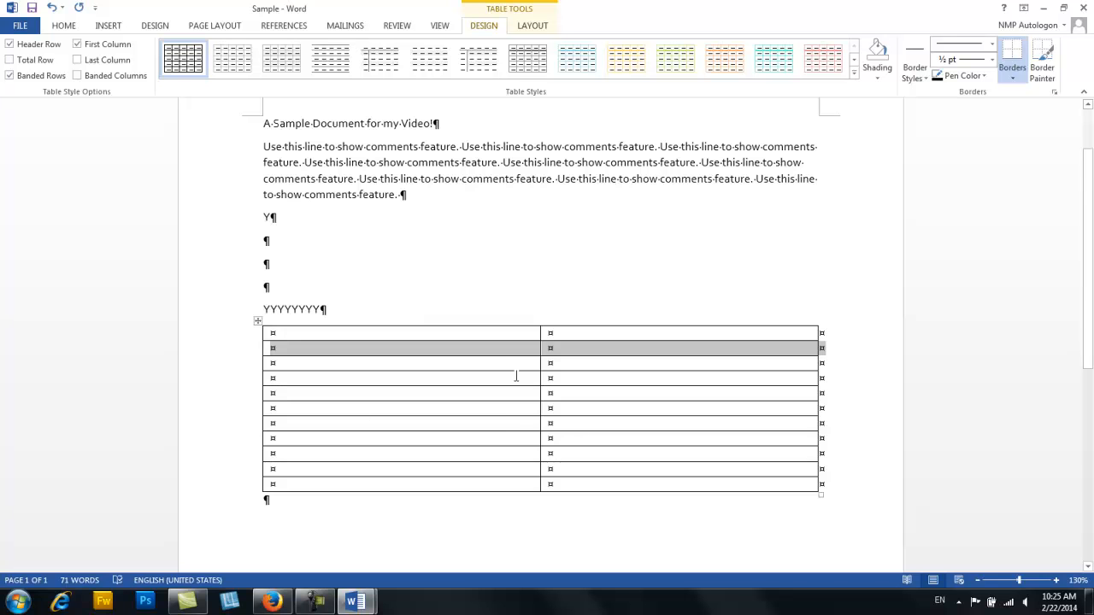
pyautogui.scroll(2, 499, 356)
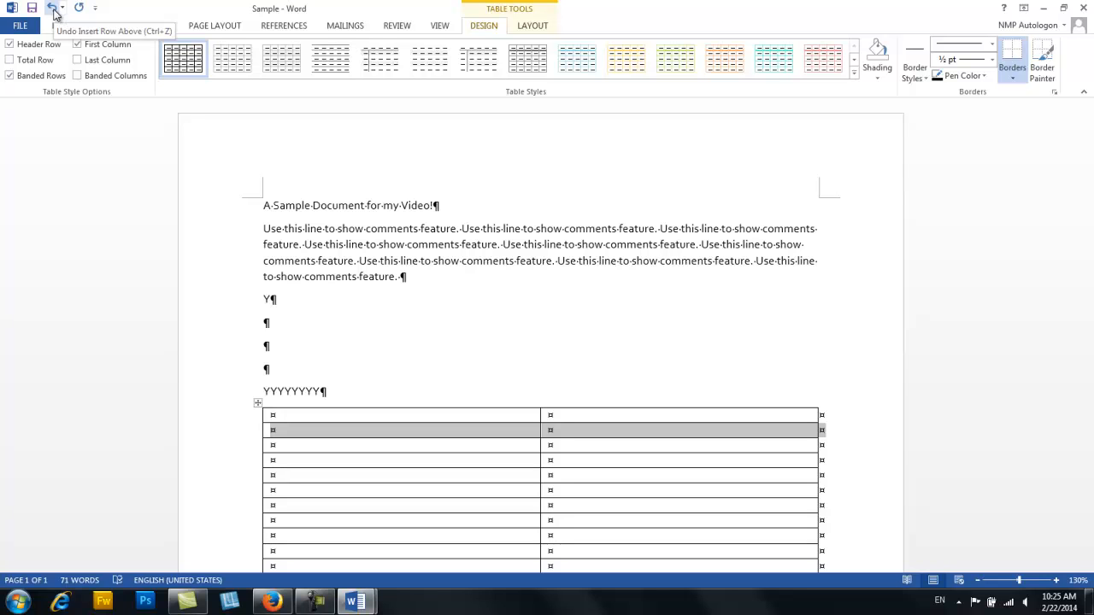
# - Undo the table row insertions, the table itself and the "YYYYYYYY" line, keeping the empty paragraphs below the single "Y"
pyautogui.click(53, 12)
pyautogui.click(53, 12)
pyautogui.click(53, 12)
pyautogui.click(53, 12)
pyautogui.click(53, 12)
pyautogui.click(53, 12)
pyautogui.click(53, 12)
pyautogui.click(53, 12)
pyautogui.click(53, 12)
pyautogui.click(53, 12)
pyautogui.click(53, 12)
pyautogui.click(53, 12)
pyautogui.click(53, 11)
pyautogui.click(53, 12)
pyautogui.click(53, 12)
pyautogui.click(53, 12)
pyautogui.click(53, 12)
pyautogui.click(53, 12)
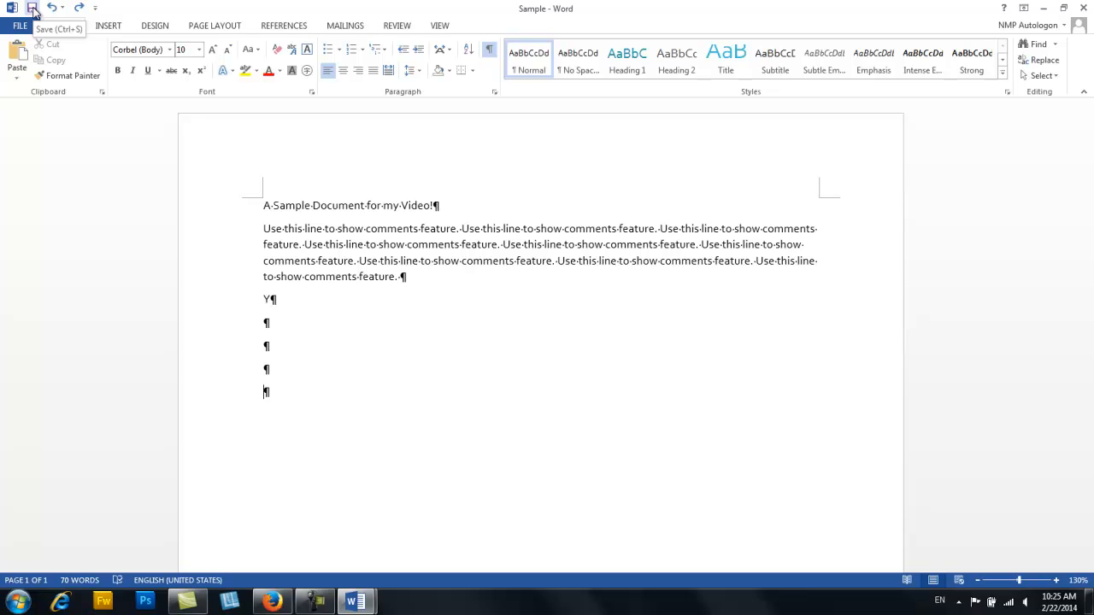
# - Save the Sample document
pyautogui.click(32, 10)
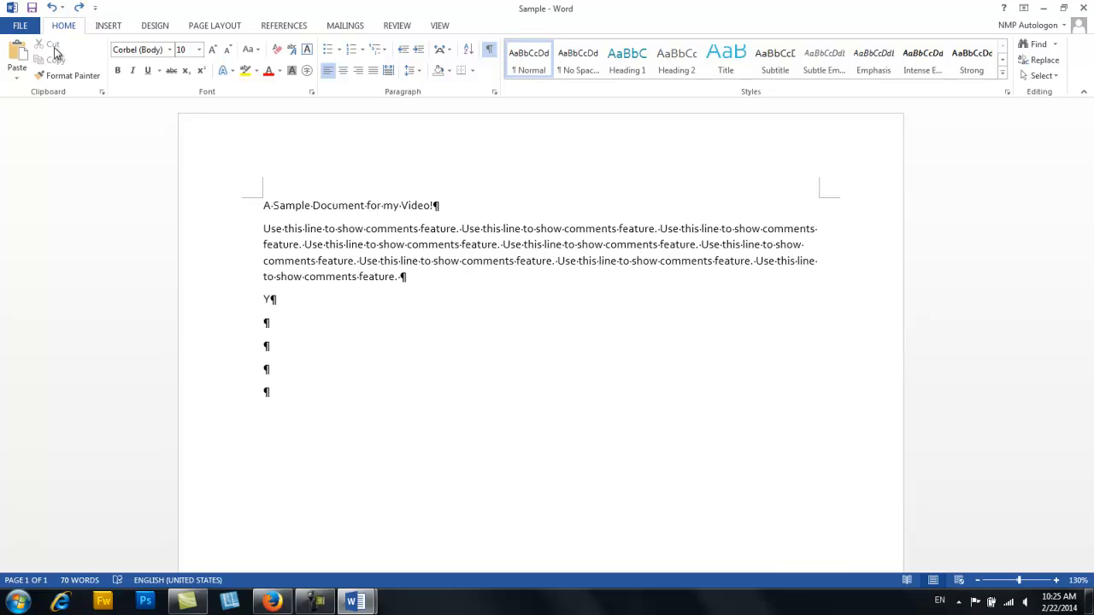
pyautogui.click(106, 27)
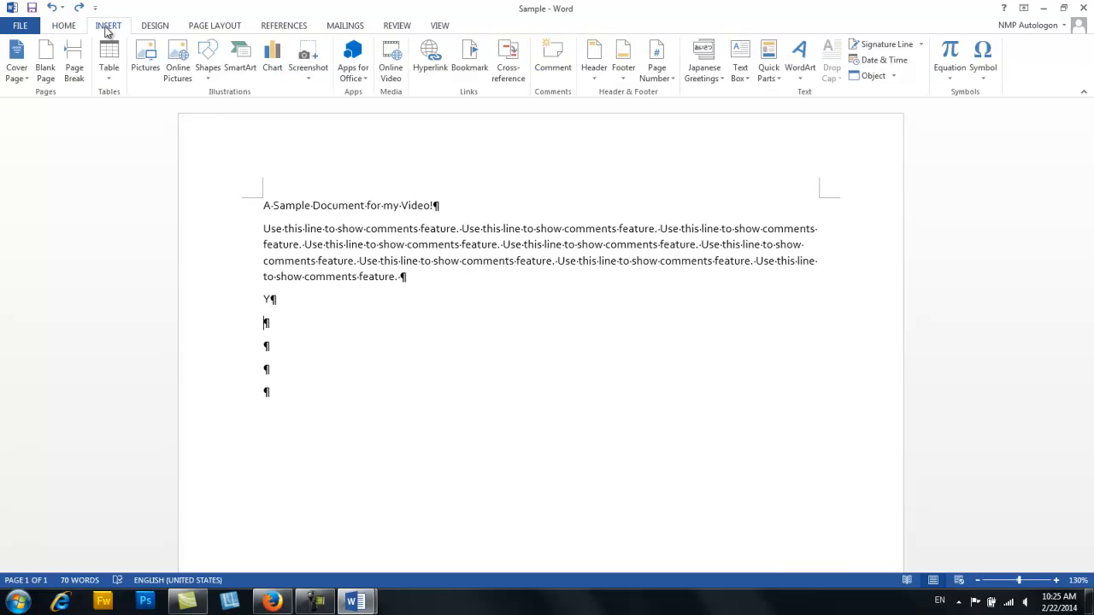
pyautogui.click(152, 28)
pyautogui.click(62, 27)
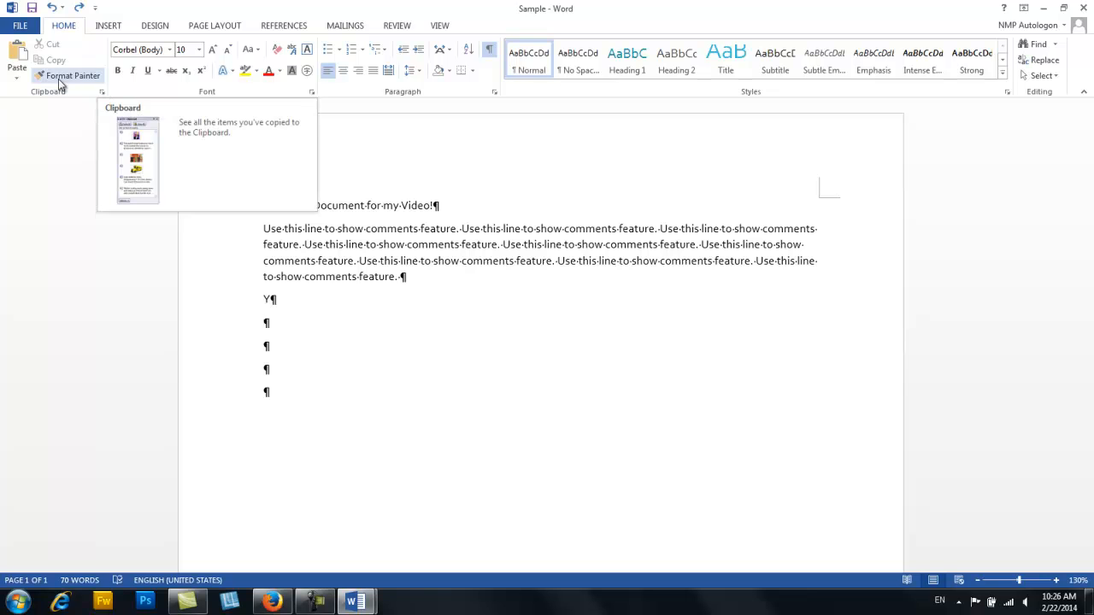
# - Show the Clipboard pane and copy the title line and the multi-line paragraph below it as separate clipboard items
pyautogui.click(103, 94)
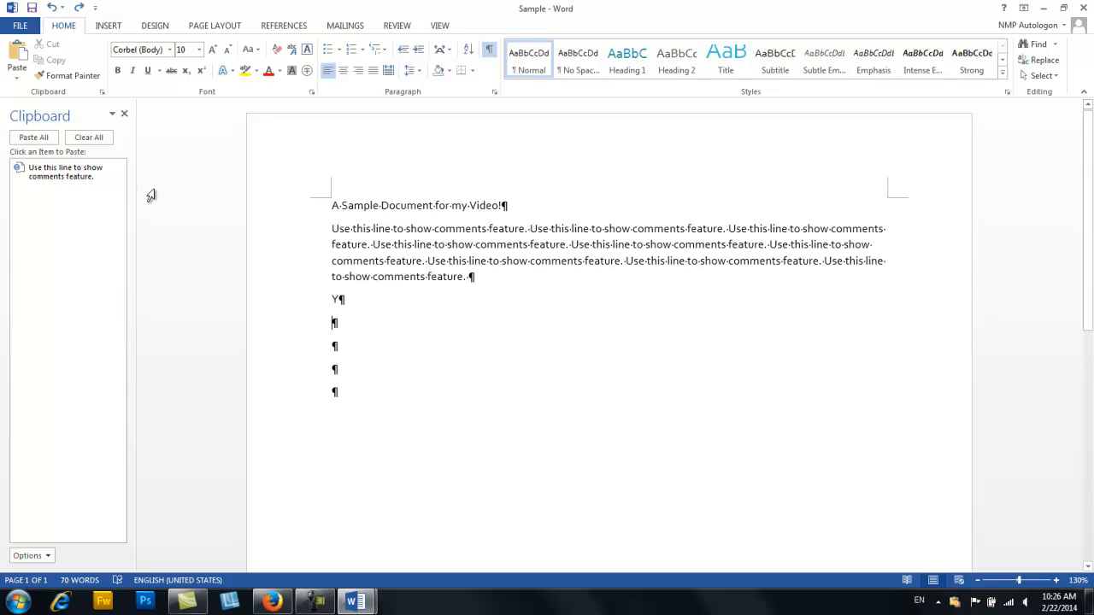
pyautogui.click(309, 214)
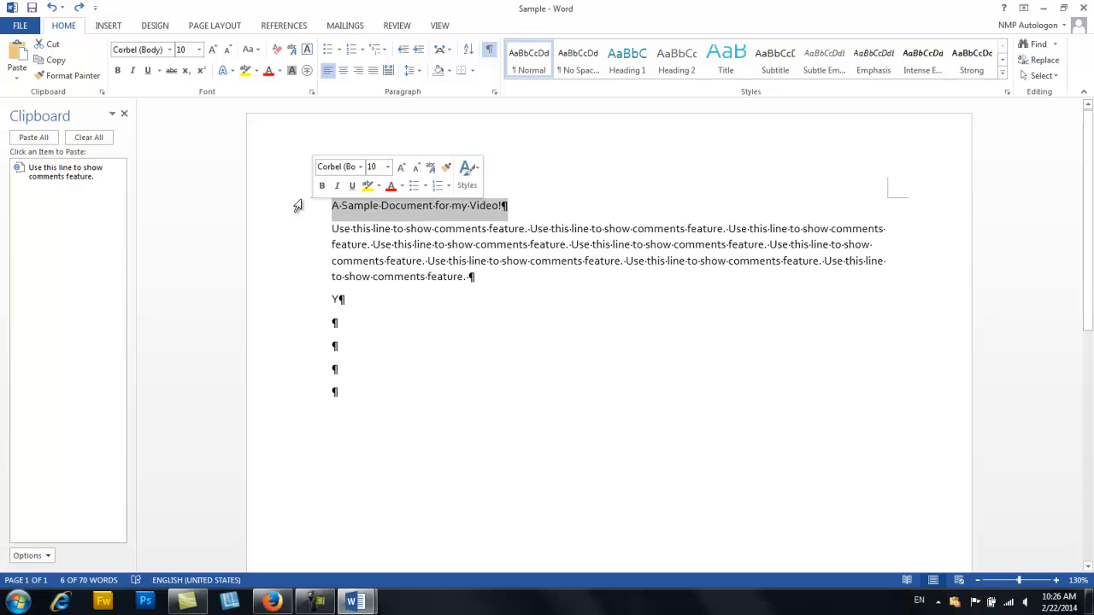
pyautogui.click(59, 60)
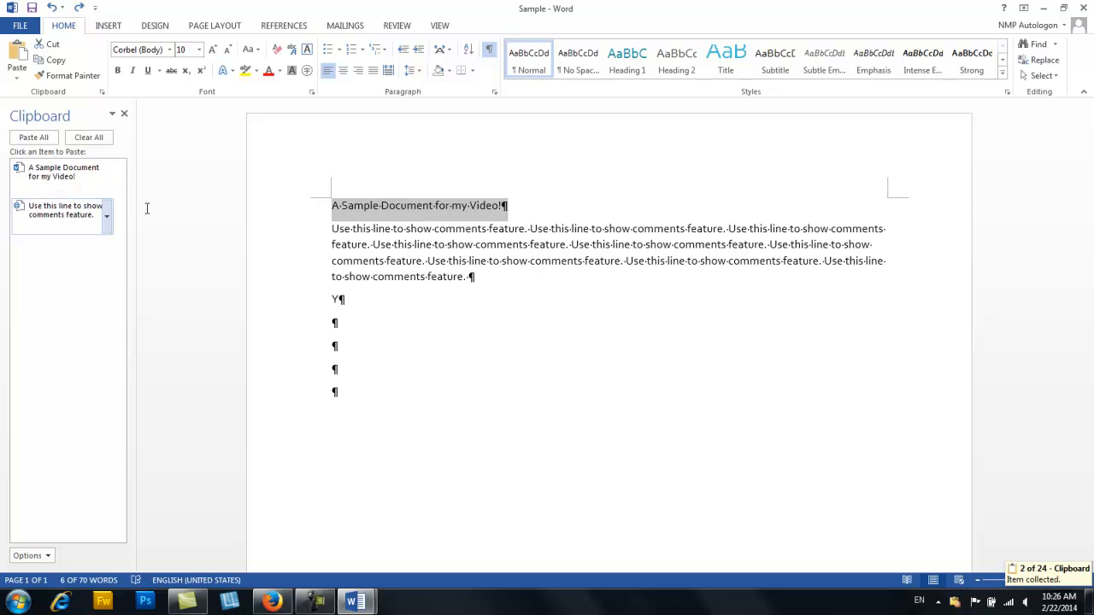
pyautogui.doubleClick(289, 253)
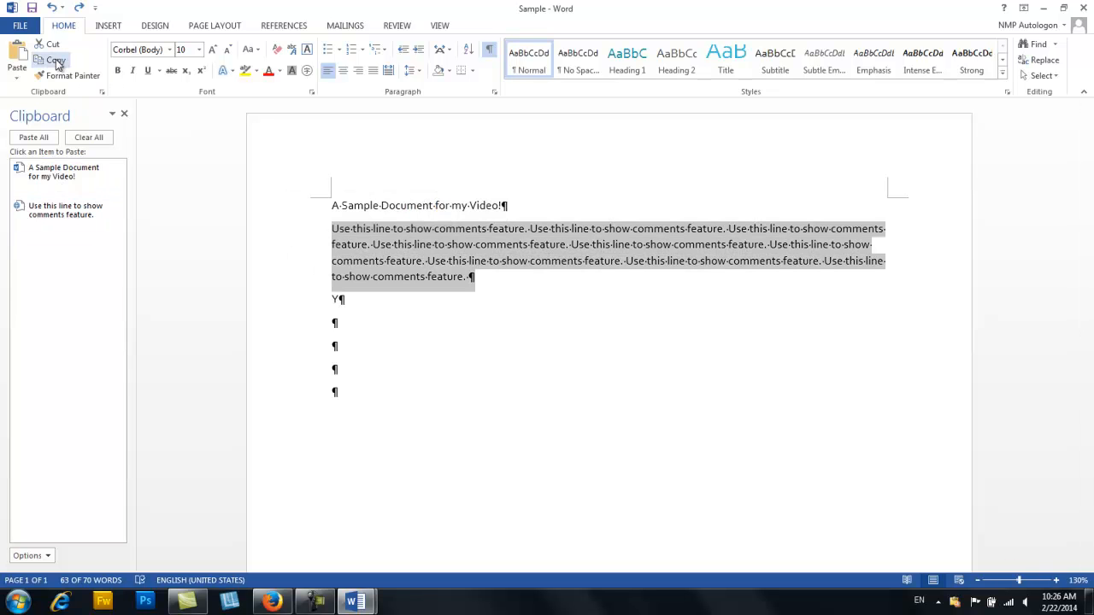
pyautogui.click(55, 61)
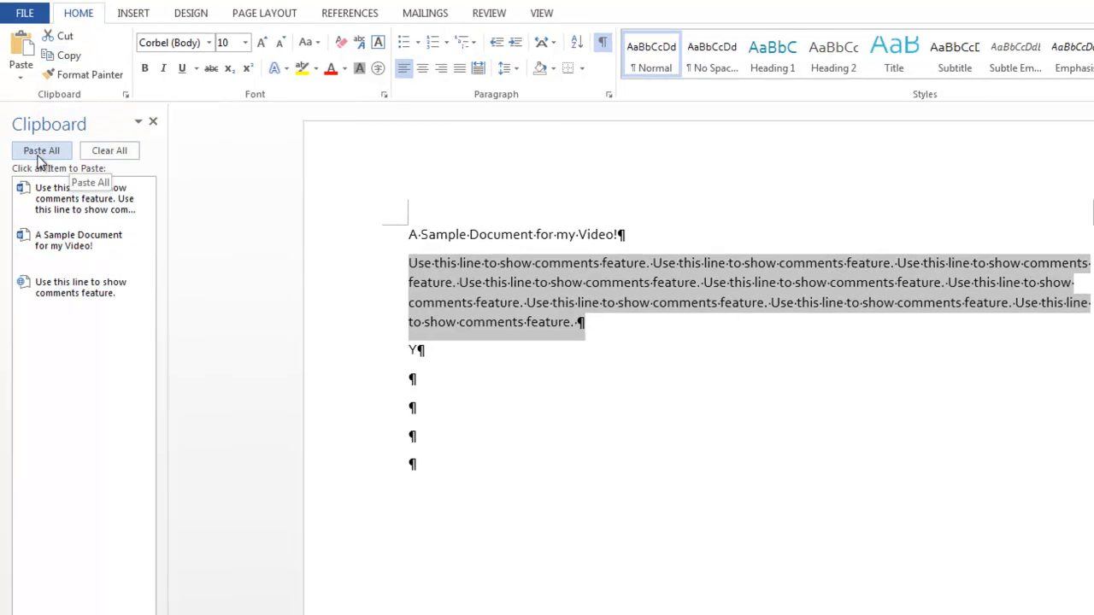
# - Paste the copied paragraph into the second empty paragraph below the "Y" line, keeping source formatting
pyautogui.click(462, 413)
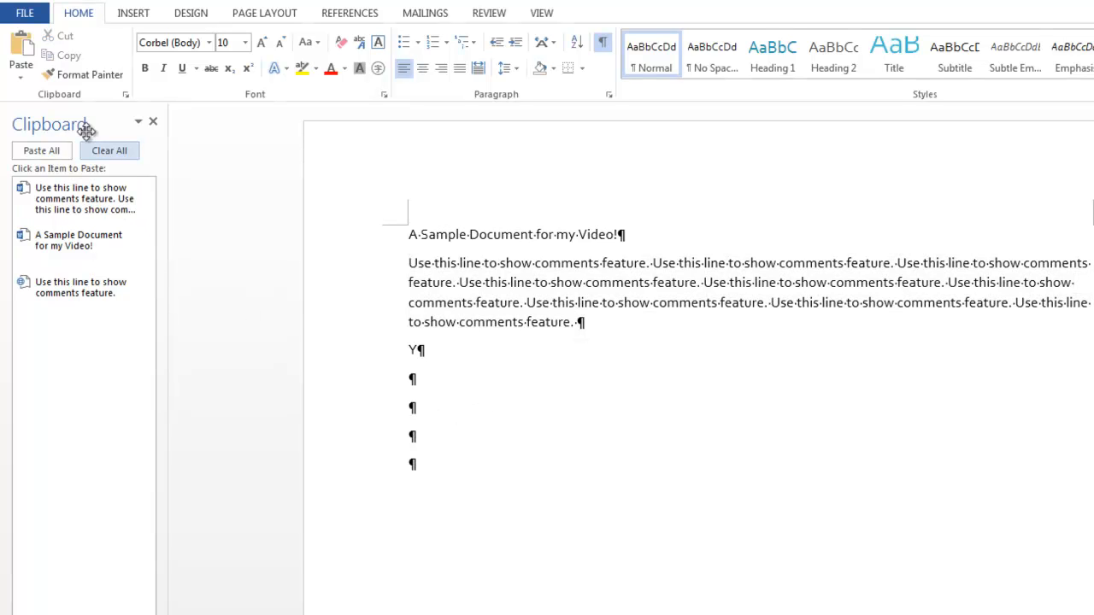
pyautogui.click(23, 78)
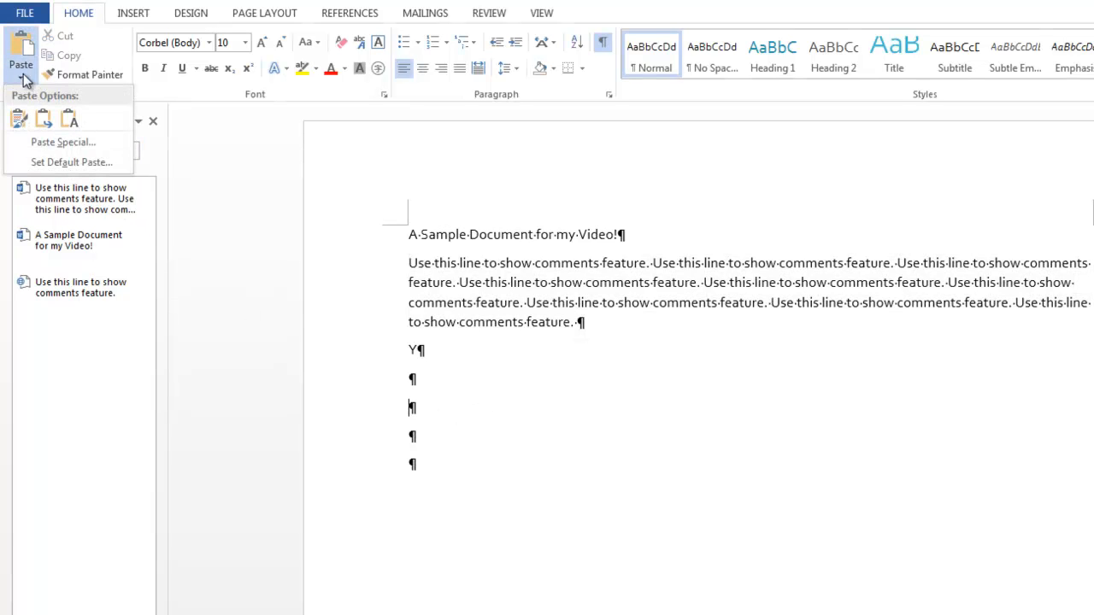
pyautogui.click(20, 120)
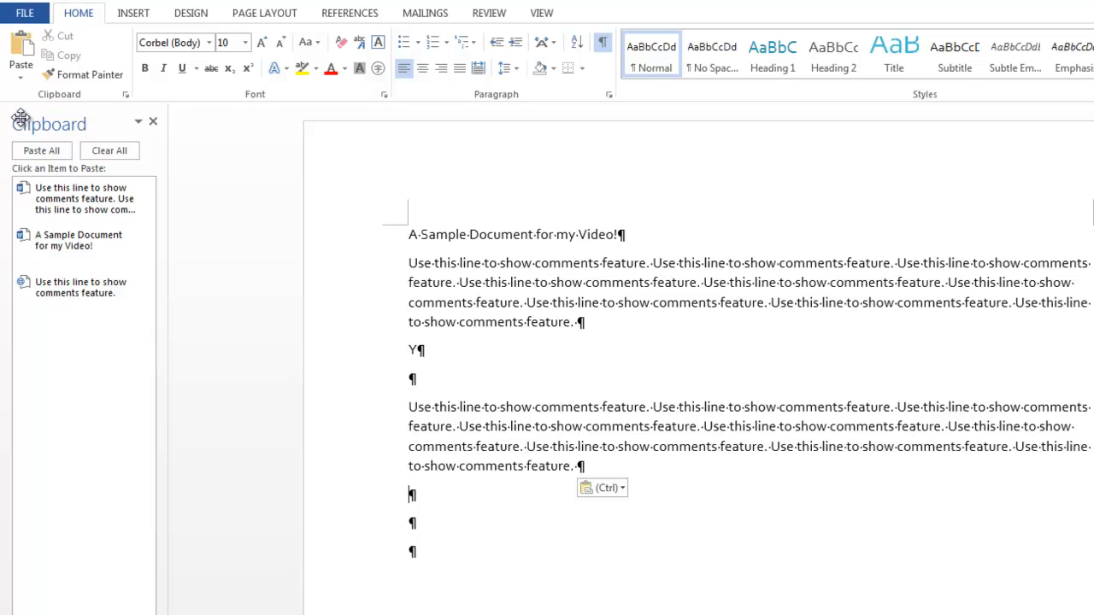
# - Paste the collected "A Sample Document for my Video!" item once and the single "Use this line to show comments feature." item four times
pyautogui.click(61, 243)
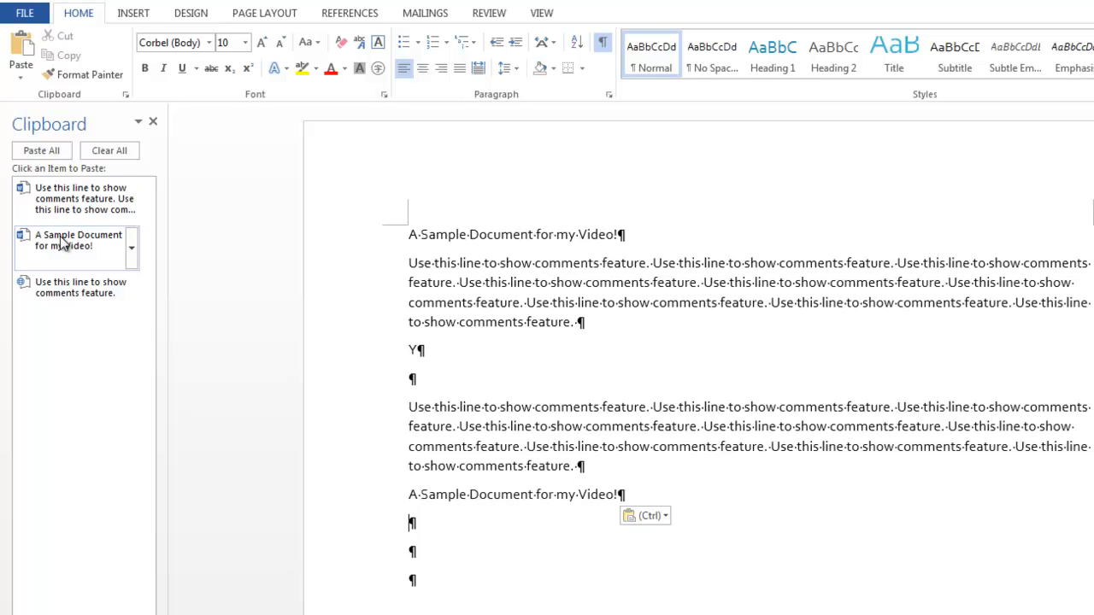
pyautogui.click(72, 290)
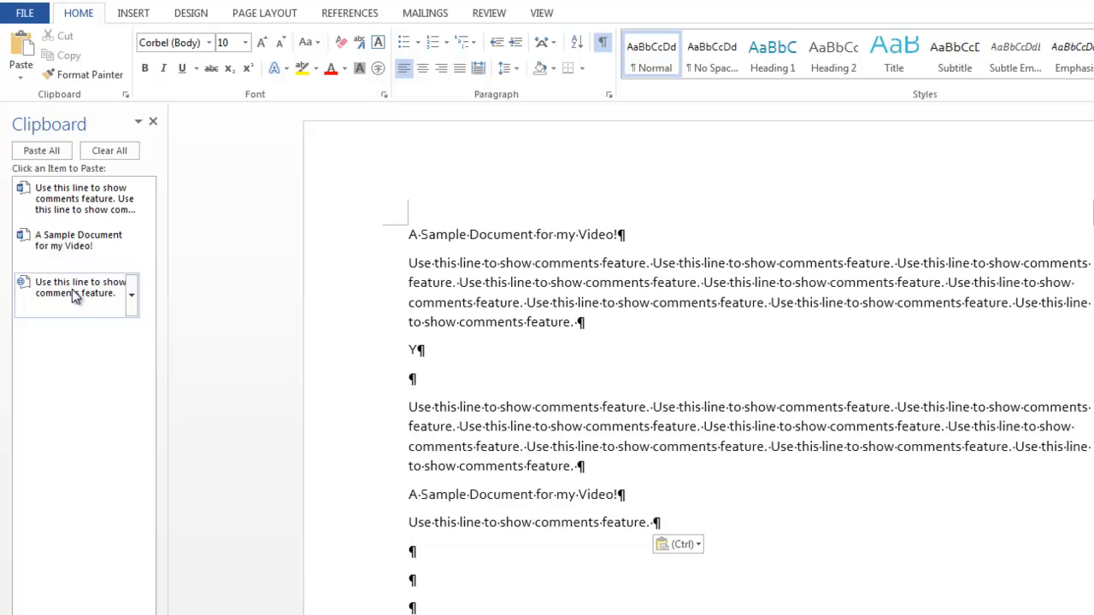
pyautogui.click(72, 290)
pyautogui.click(71, 290)
pyautogui.click(71, 291)
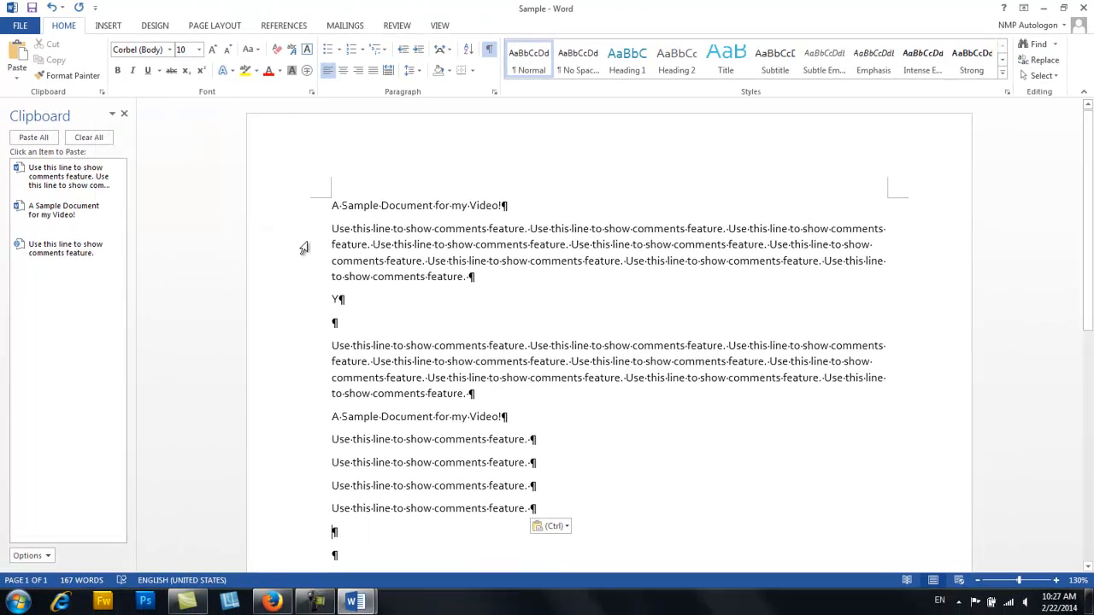
# - Place the cursor after the "Y" and hide the Clipboard pane
pyautogui.doubleClick(303, 248)
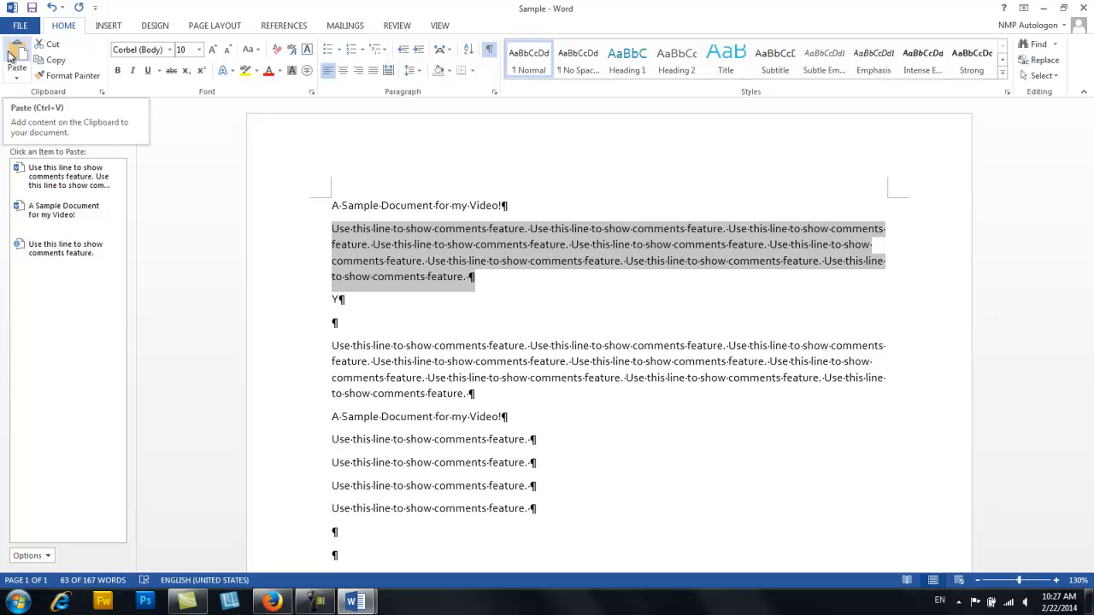
pyautogui.click(396, 303)
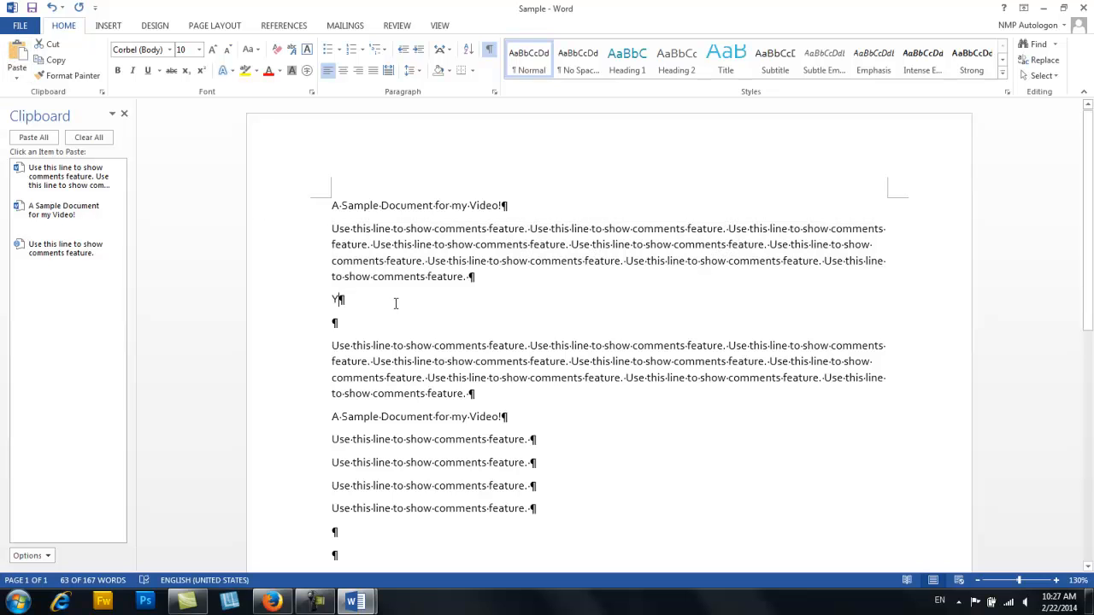
pyautogui.click(102, 93)
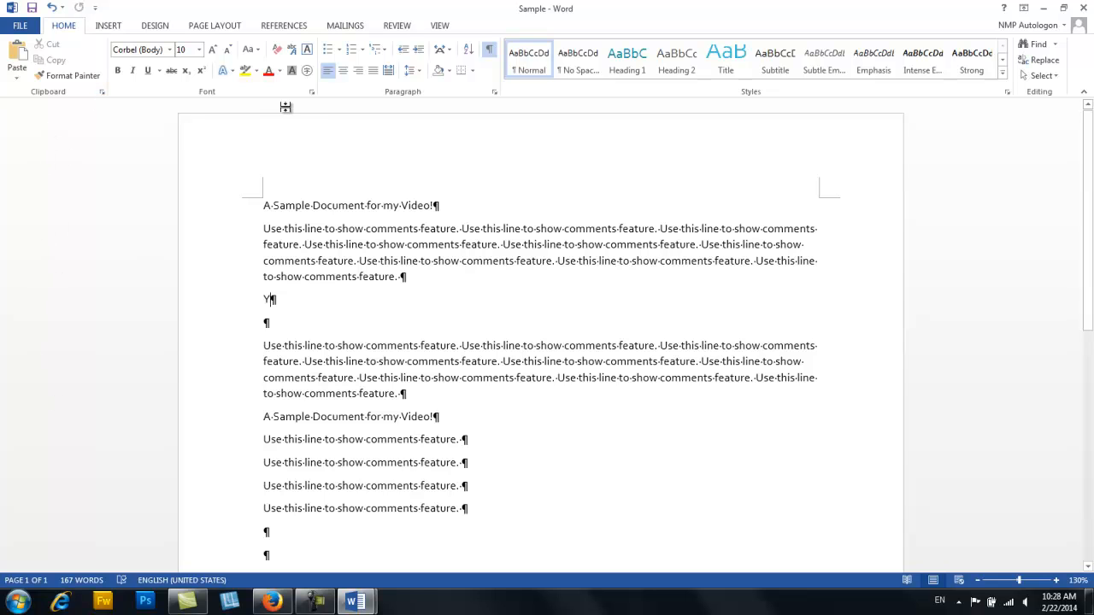
# - Try Times New Roman as the Asian text font with strikethrough in the Font dialog, and discard the changes
pyautogui.click(311, 92)
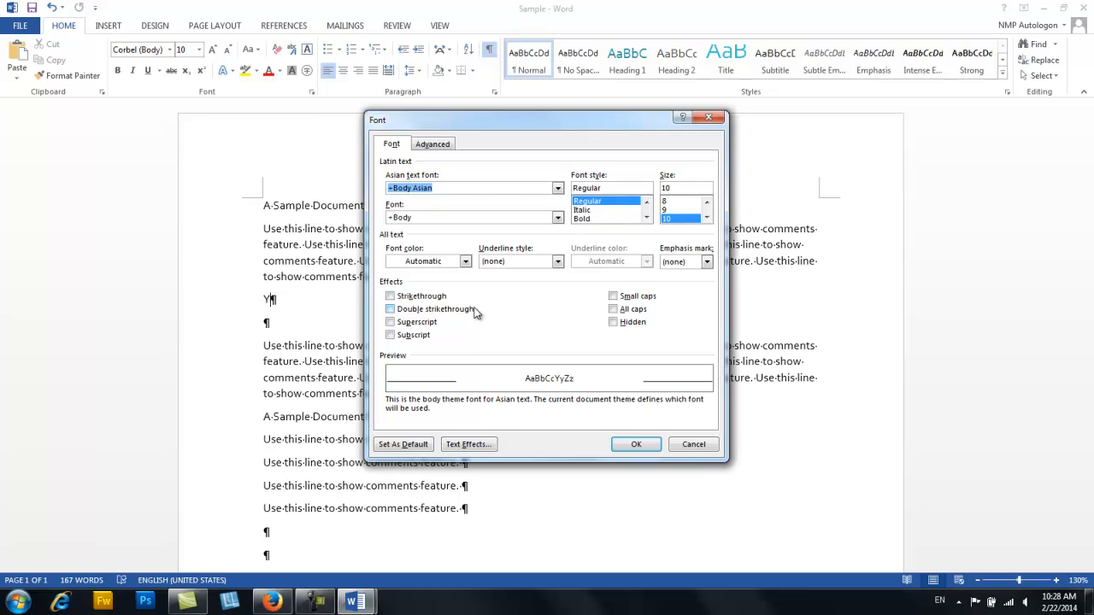
pyautogui.click(558, 189)
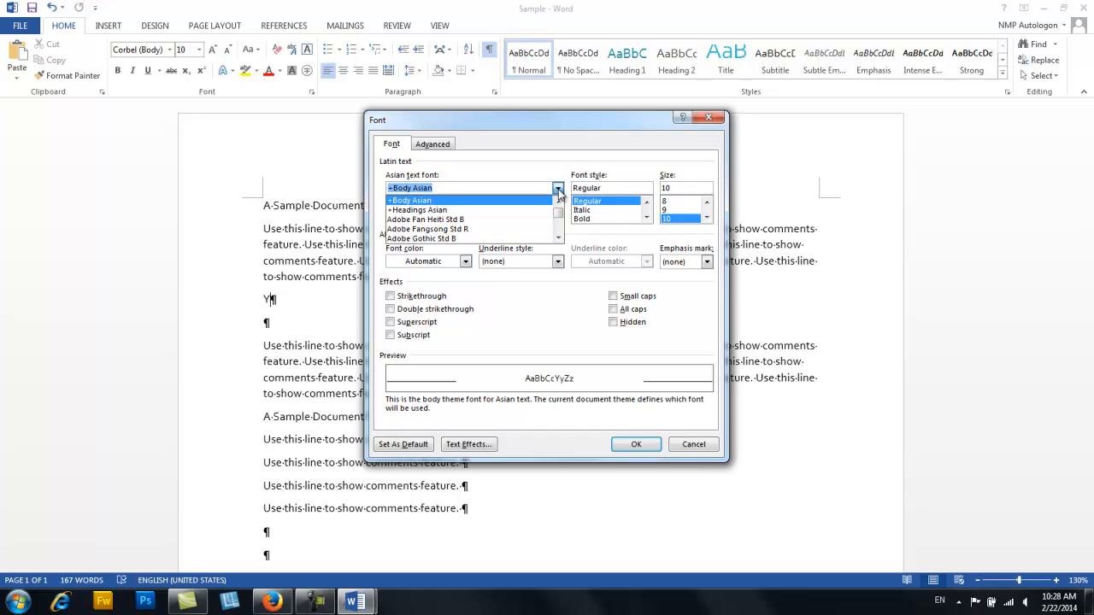
pyautogui.write('Times')
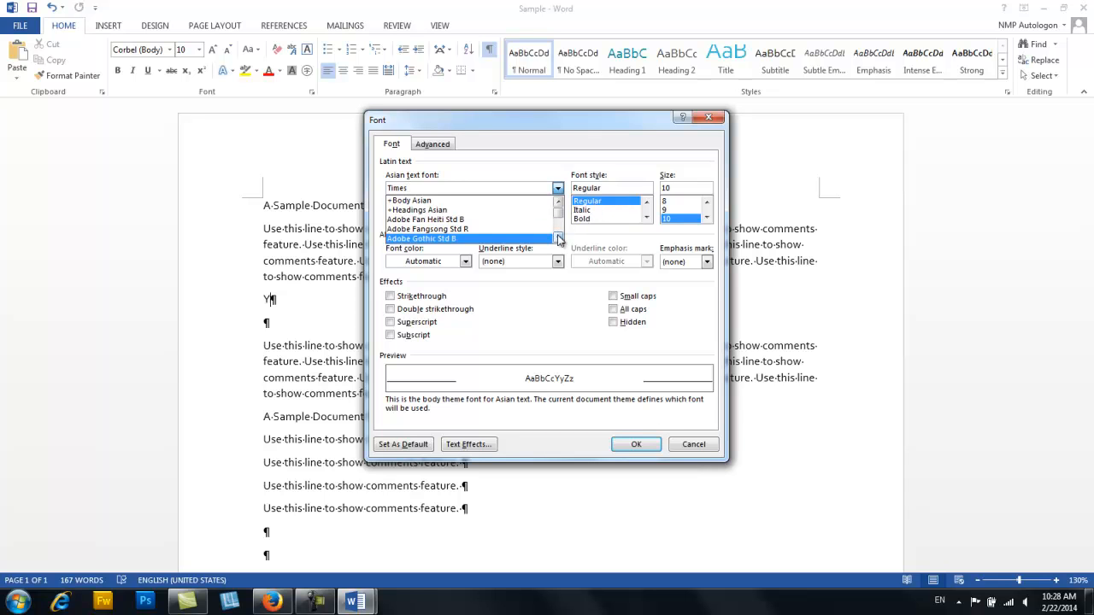
pyautogui.write('New')
pyautogui.press('Escape')
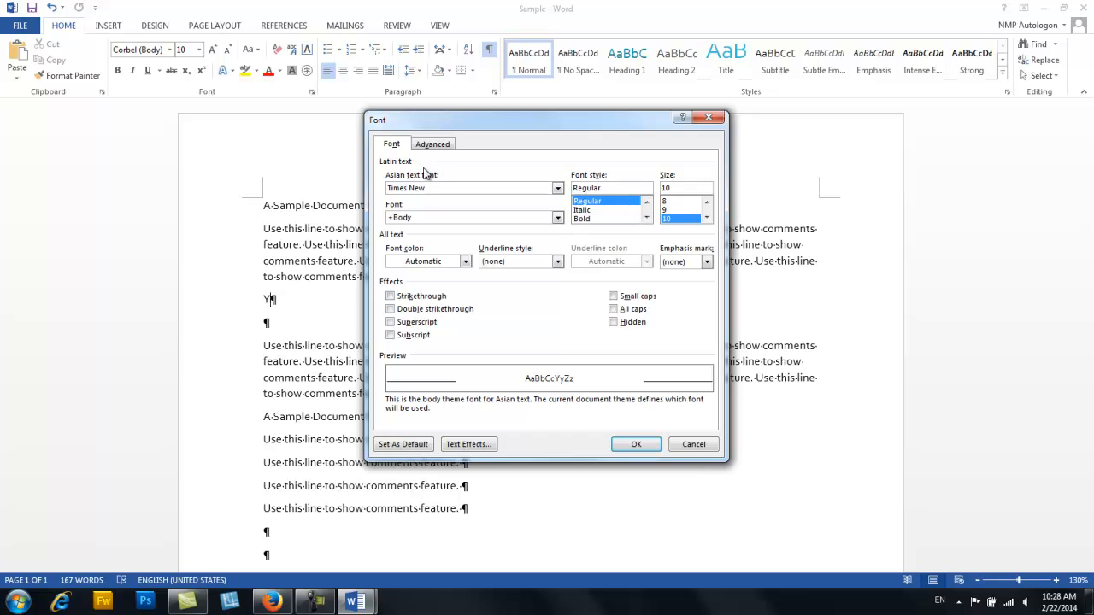
pyautogui.click(418, 296)
pyautogui.click(418, 296)
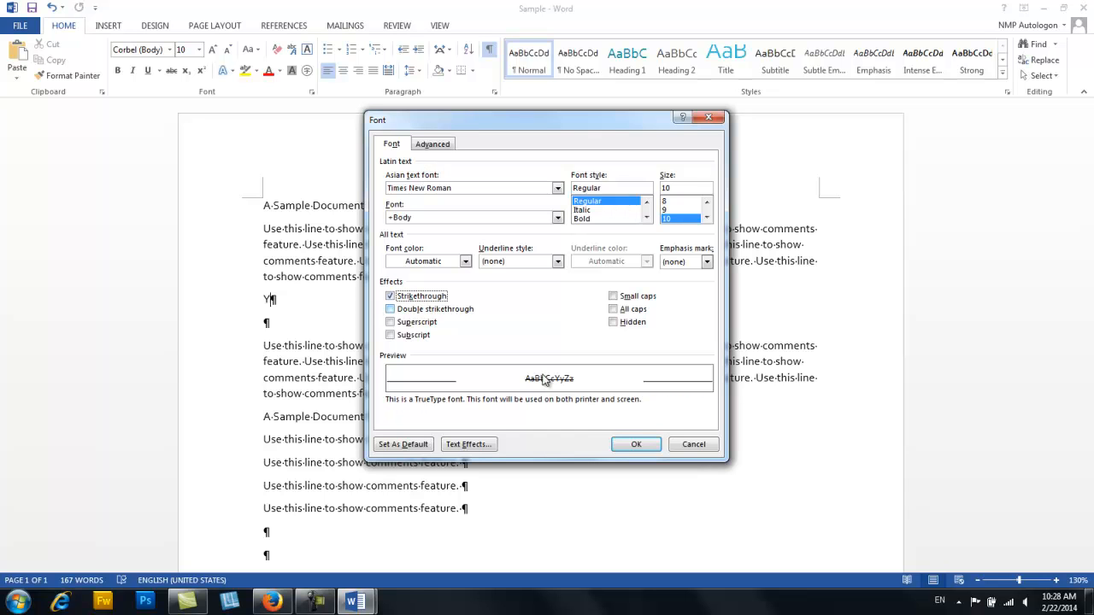
pyautogui.click(435, 298)
pyautogui.click(710, 446)
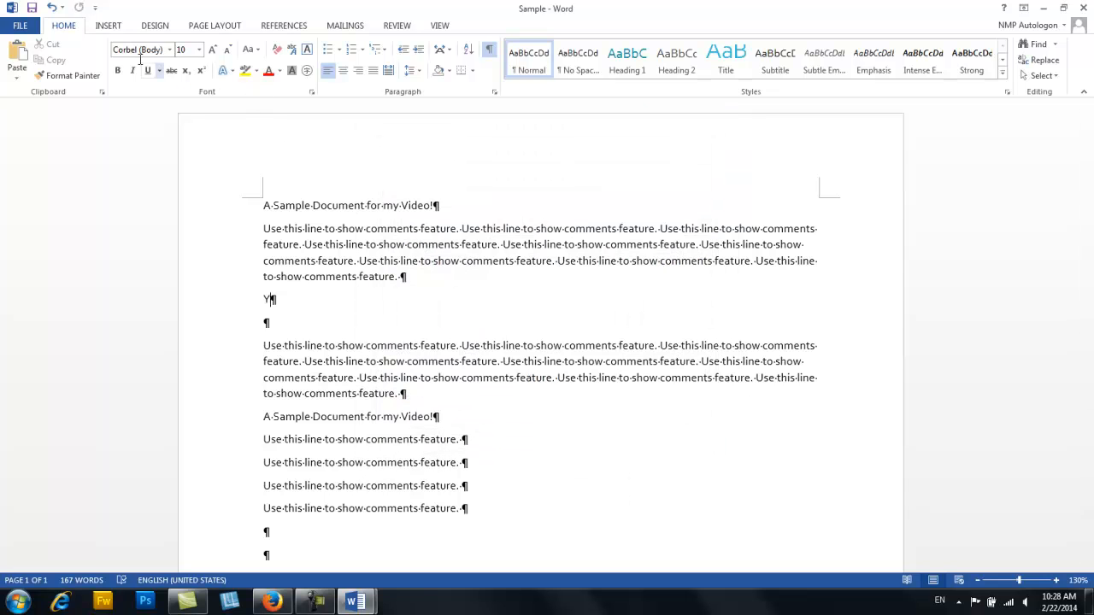
# - Set the font at the cursor after the "Y" to Times New Roman, leaving the font size list without a choice
pyautogui.click(170, 49)
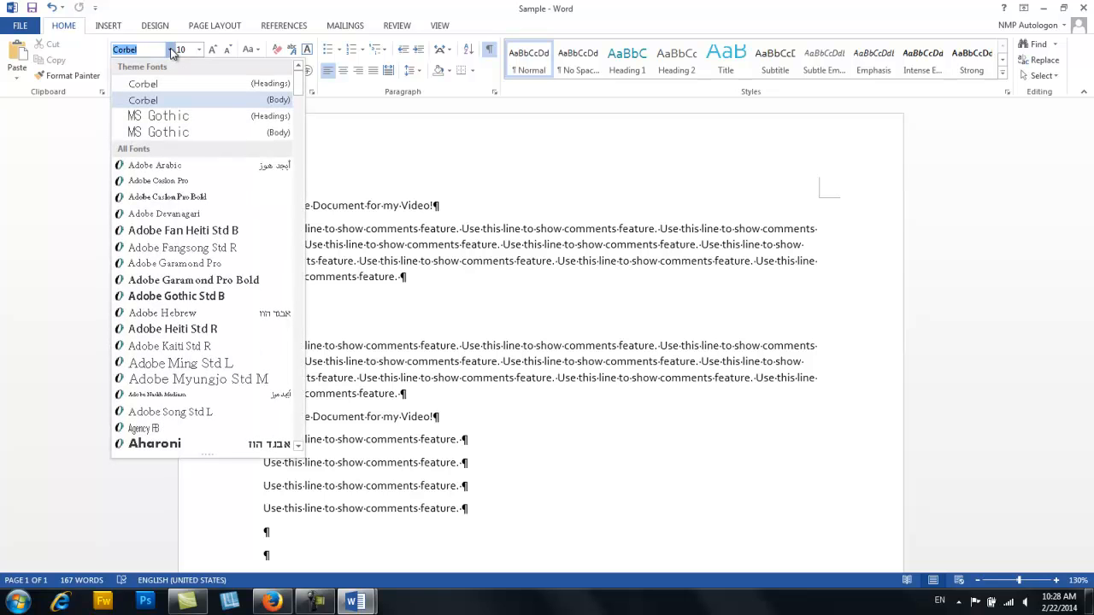
pyautogui.write('Times New Ro')
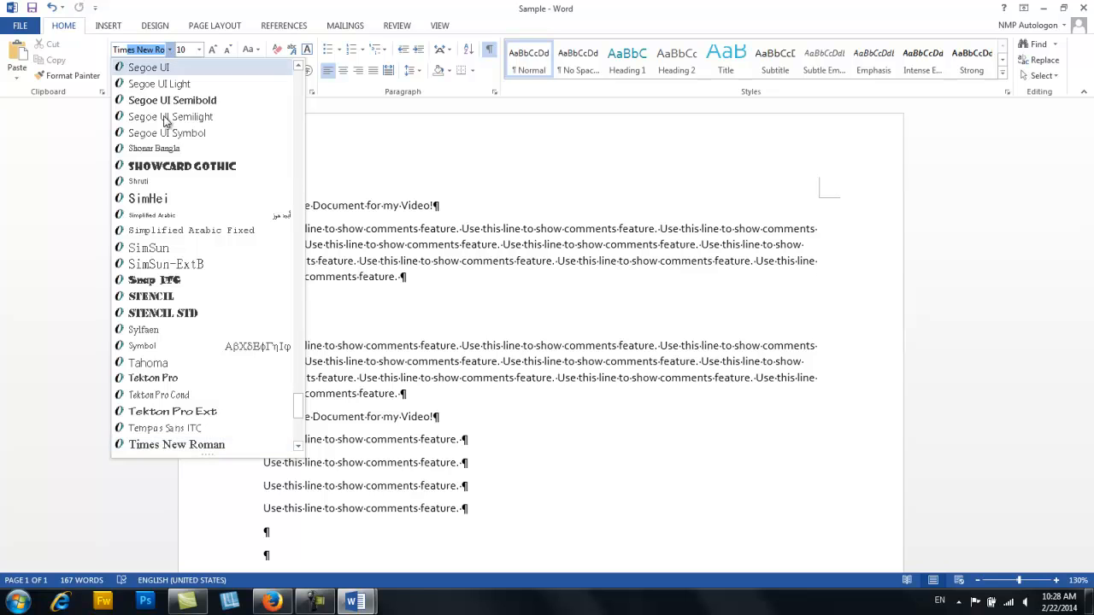
pyautogui.click(180, 445)
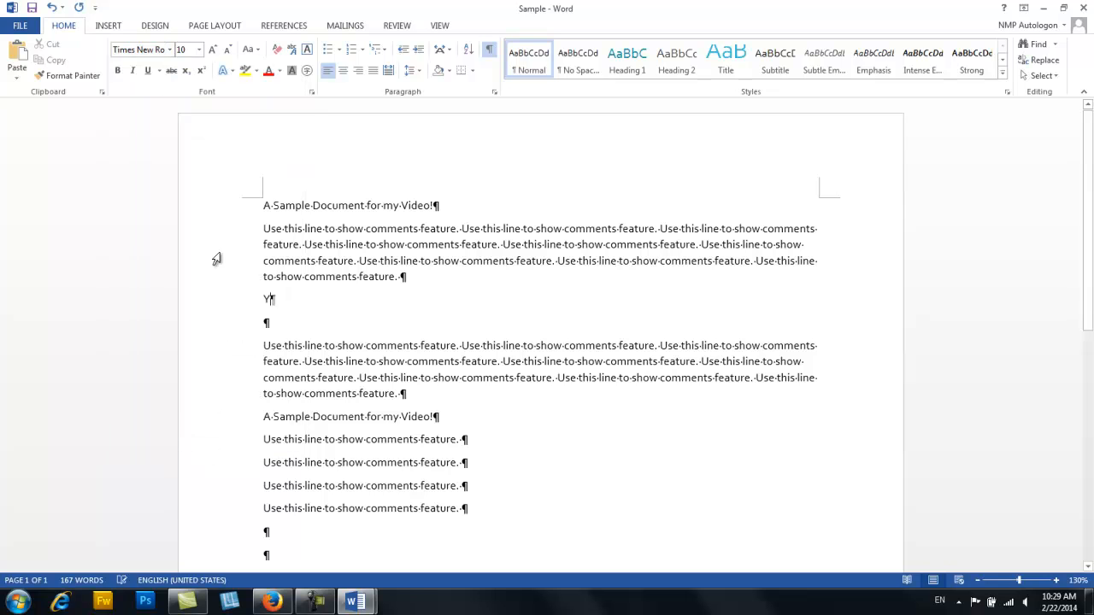
pyautogui.click(199, 52)
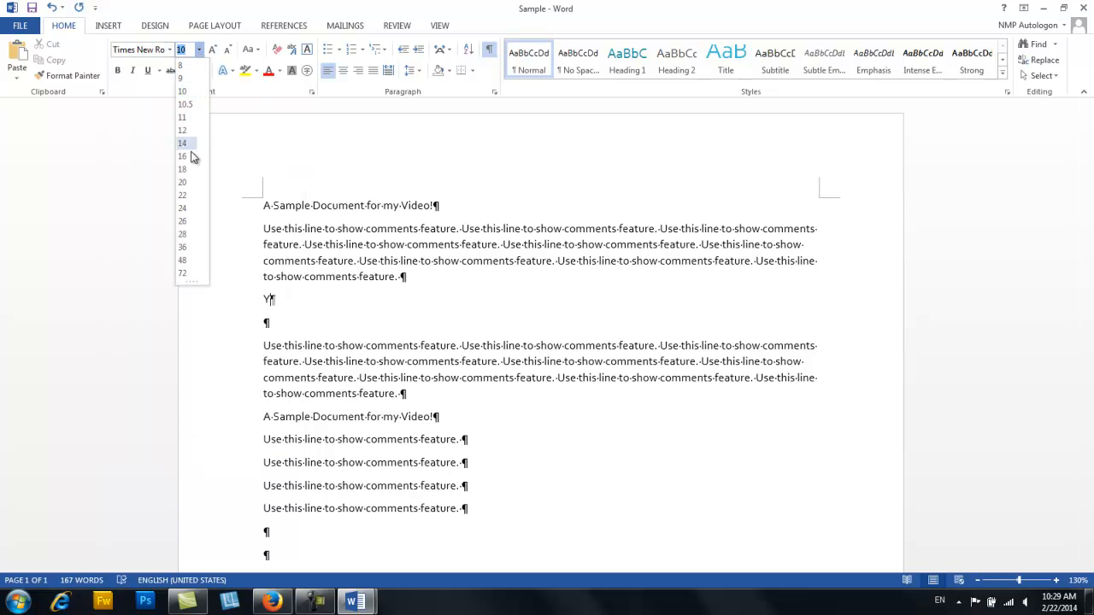
pyautogui.click(312, 200)
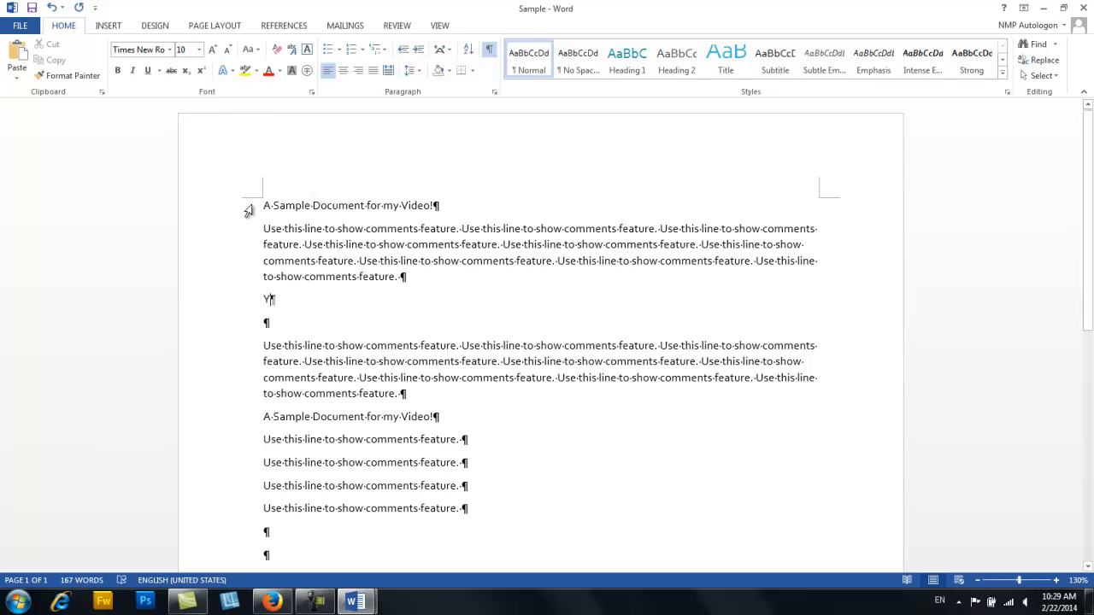
# - Change the font of the title line at the top of the document to Times New Roman
pyautogui.click(247, 211)
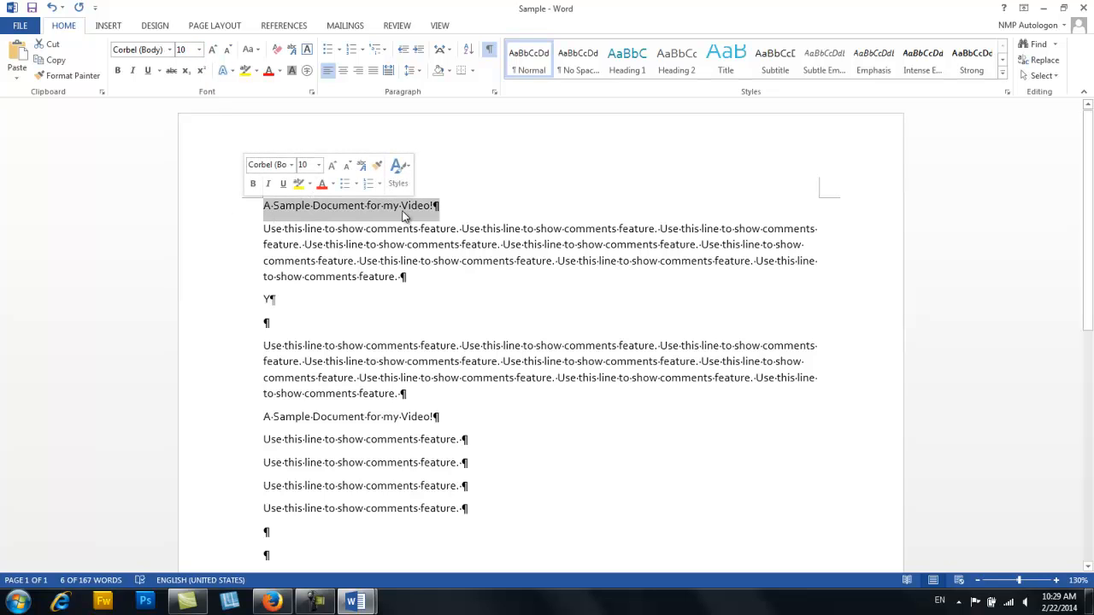
pyautogui.click(171, 49)
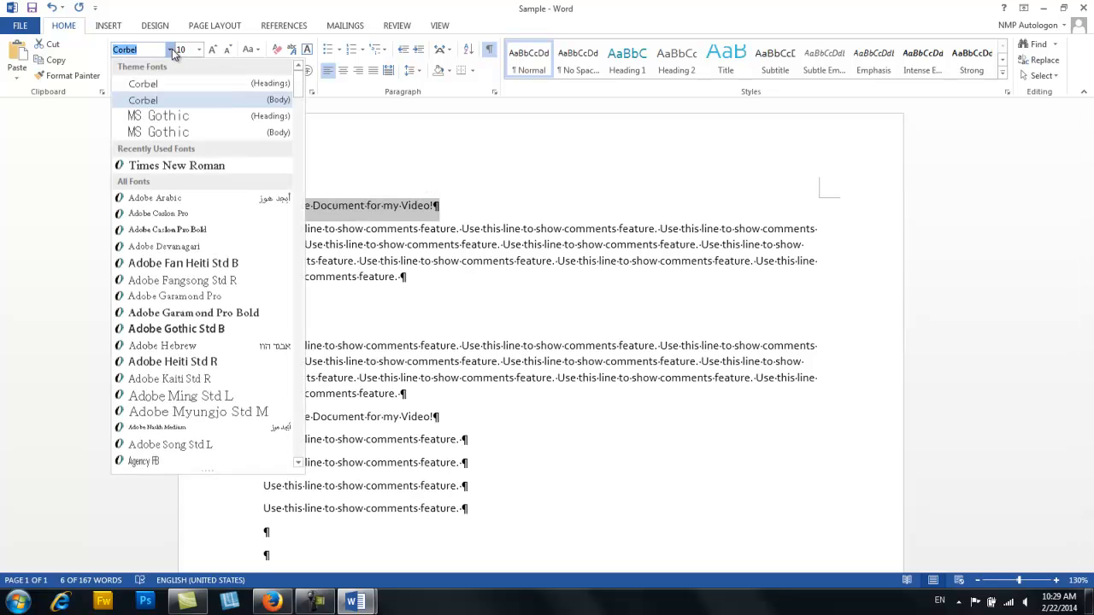
pyautogui.click(165, 166)
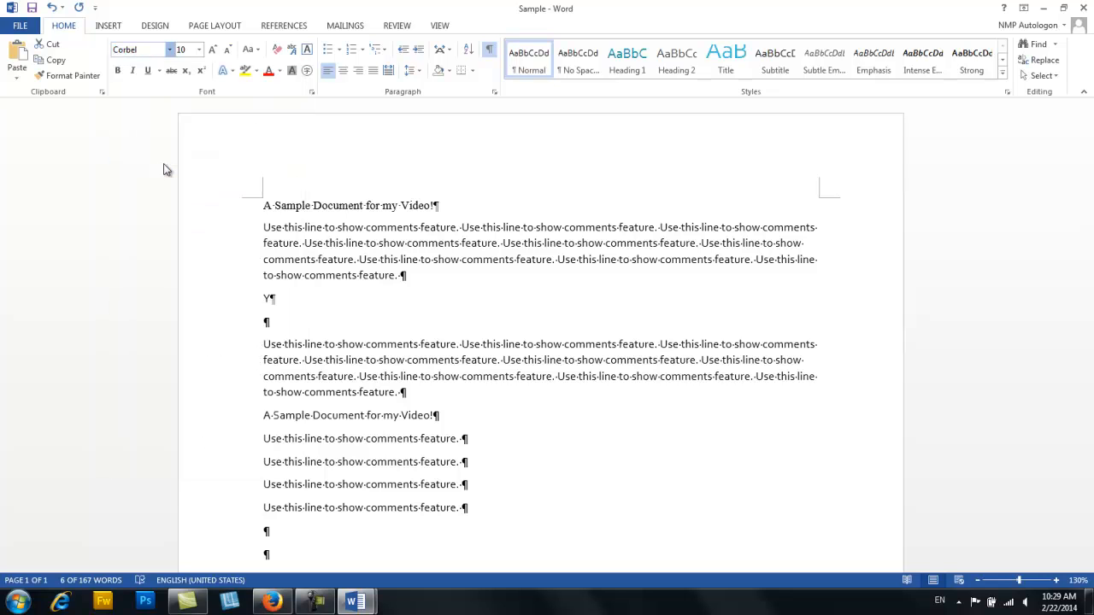
# - Grow the title text stepwise to 24 pt and shrink it stepwise to 14 pt
pyautogui.click(213, 50)
pyautogui.click(214, 50)
pyautogui.click(213, 50)
pyautogui.click(214, 50)
pyautogui.click(214, 49)
pyautogui.click(213, 49)
pyautogui.click(214, 49)
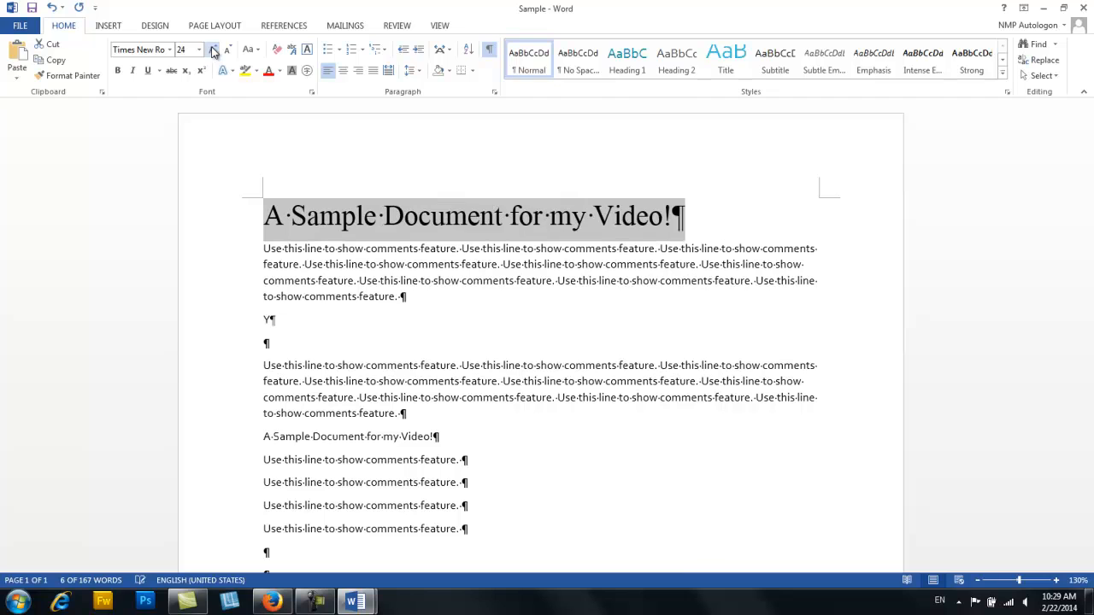
pyautogui.click(227, 50)
pyautogui.click(227, 49)
pyautogui.click(227, 49)
pyautogui.click(227, 49)
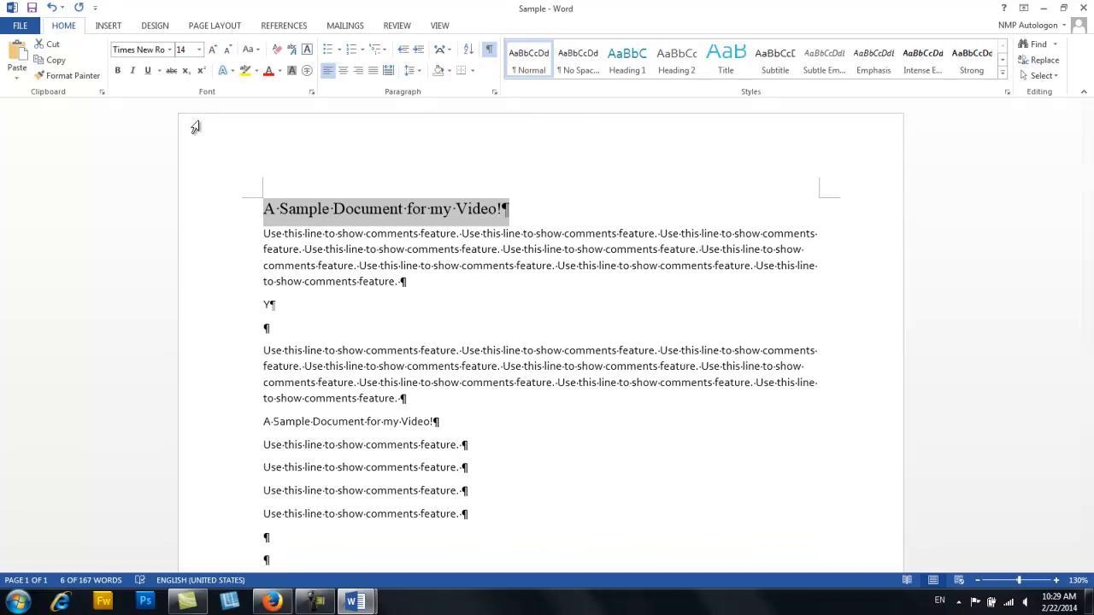
# - Make the title line bold, italic and underlined
pyautogui.click(118, 72)
pyautogui.click(133, 72)
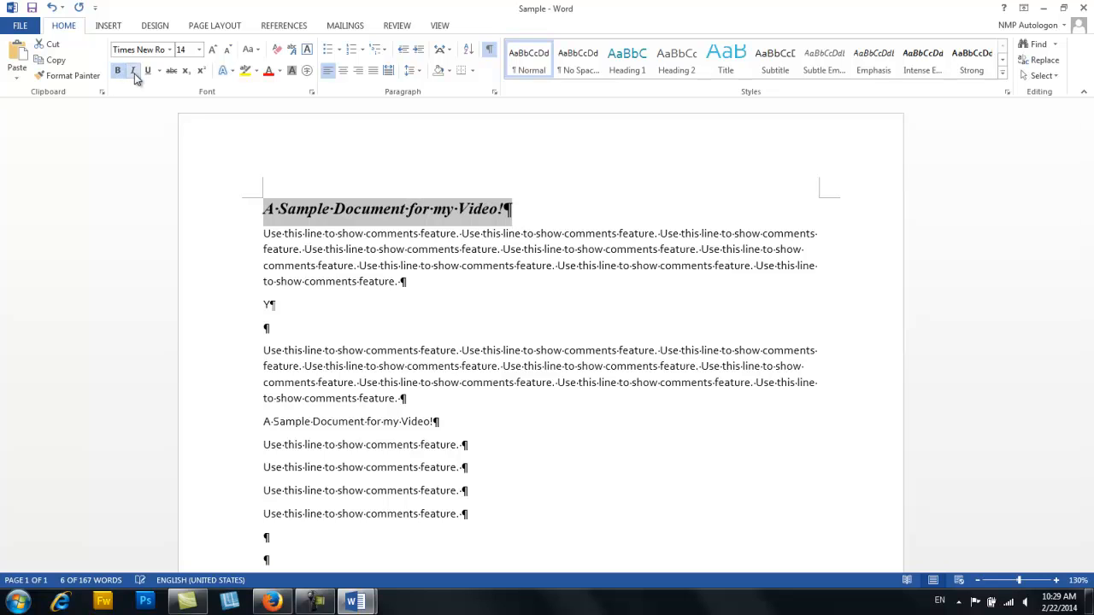
pyautogui.click(147, 72)
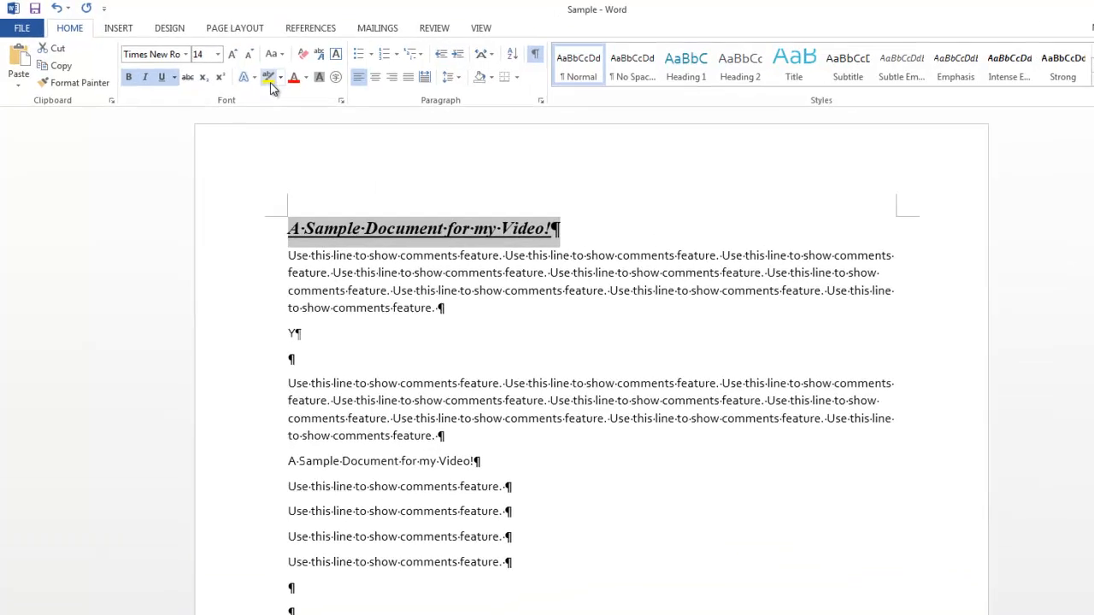
# - Highlight the title line in yellow and shade the whole paragraph below it in a light red theme color
pyautogui.click(279, 77)
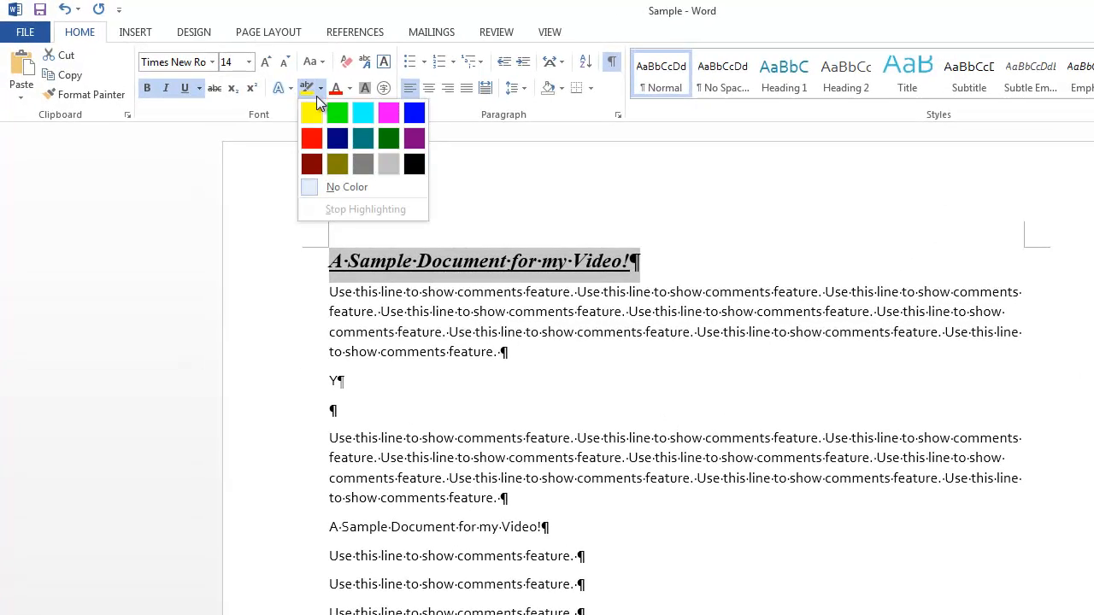
pyautogui.click(308, 116)
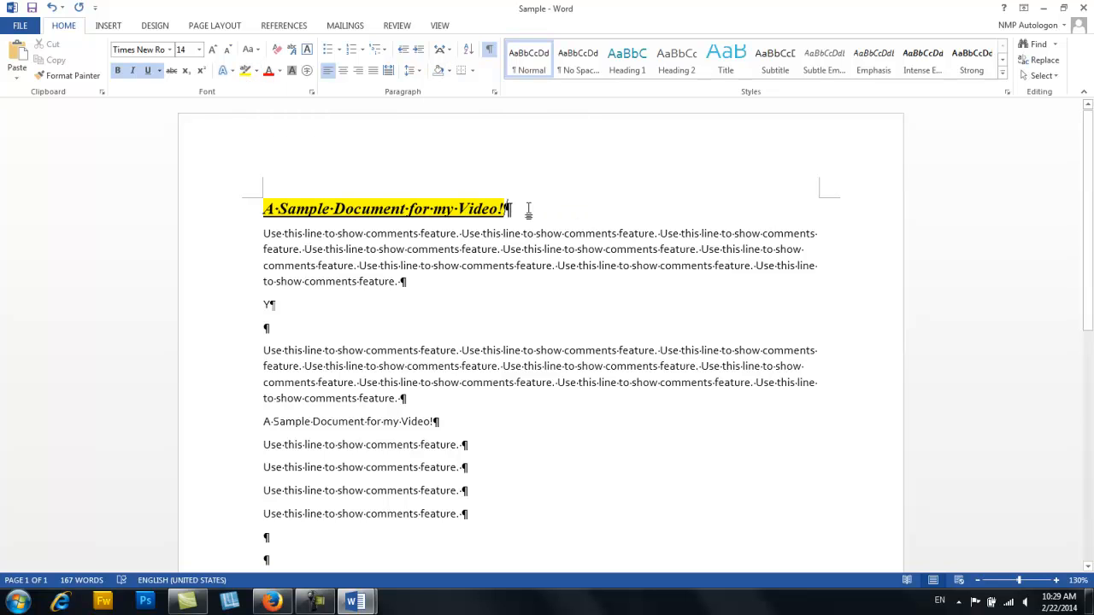
pyautogui.doubleClick(238, 257)
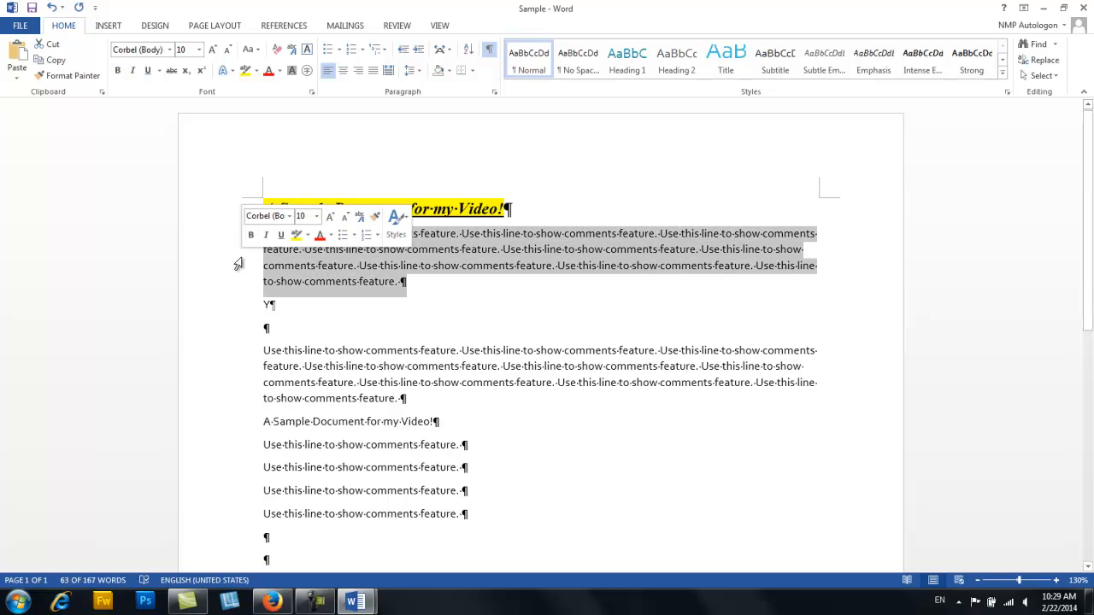
pyautogui.click(449, 71)
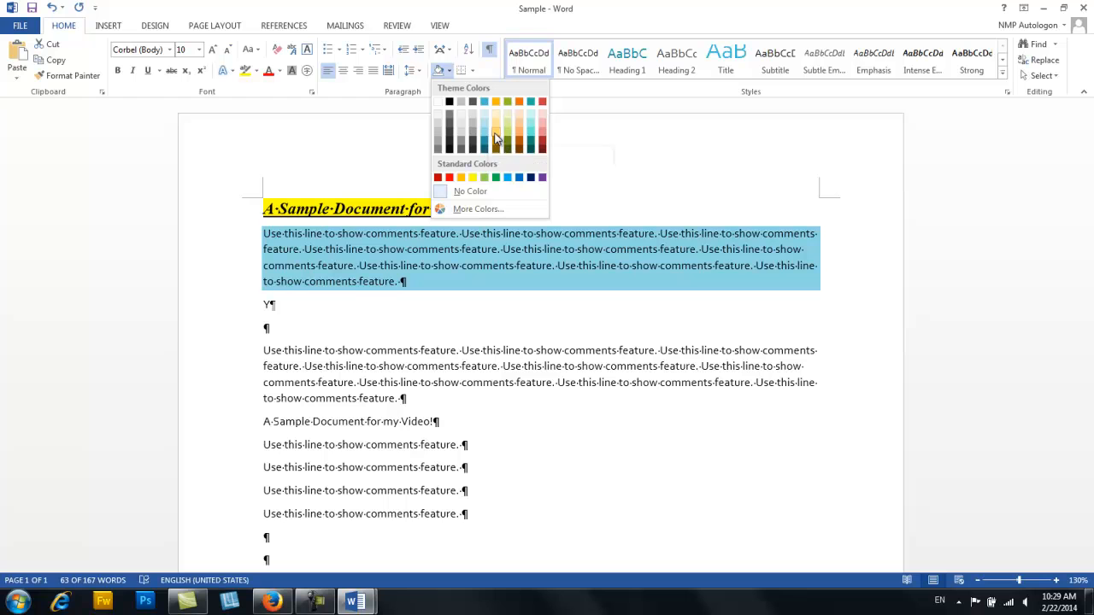
pyautogui.click(545, 125)
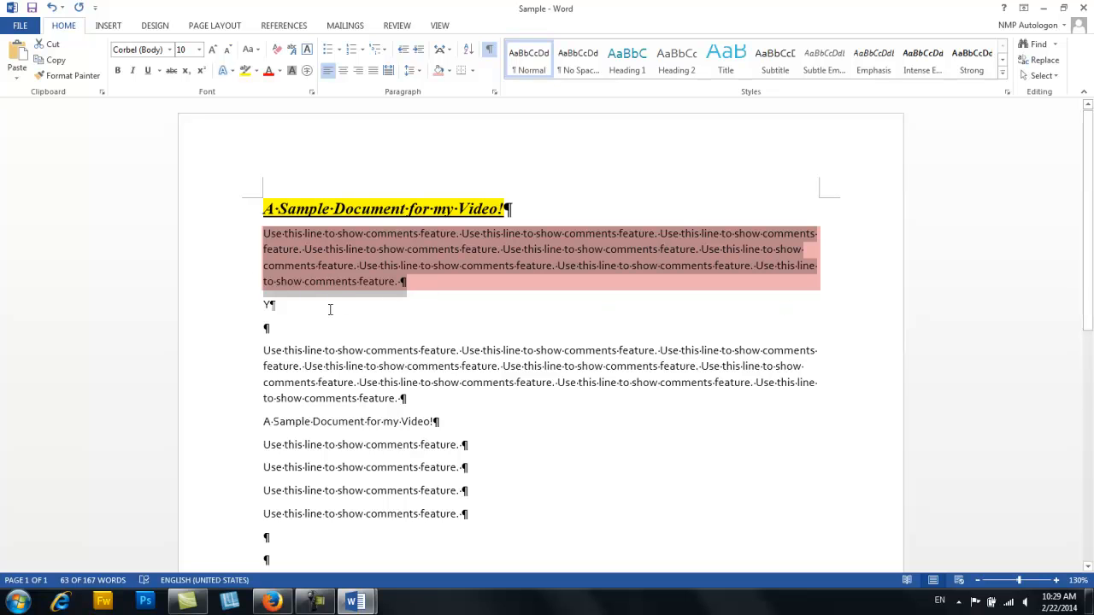
pyautogui.click(540, 200)
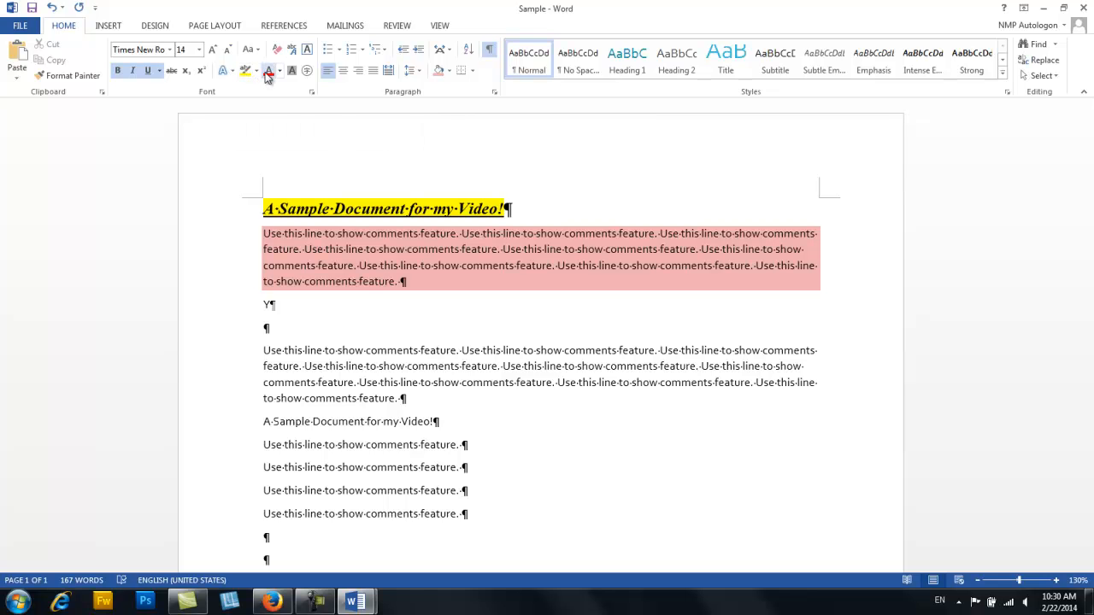
# - Change the title line's font color to the orange theme color and center the title on the page
pyautogui.click(245, 210)
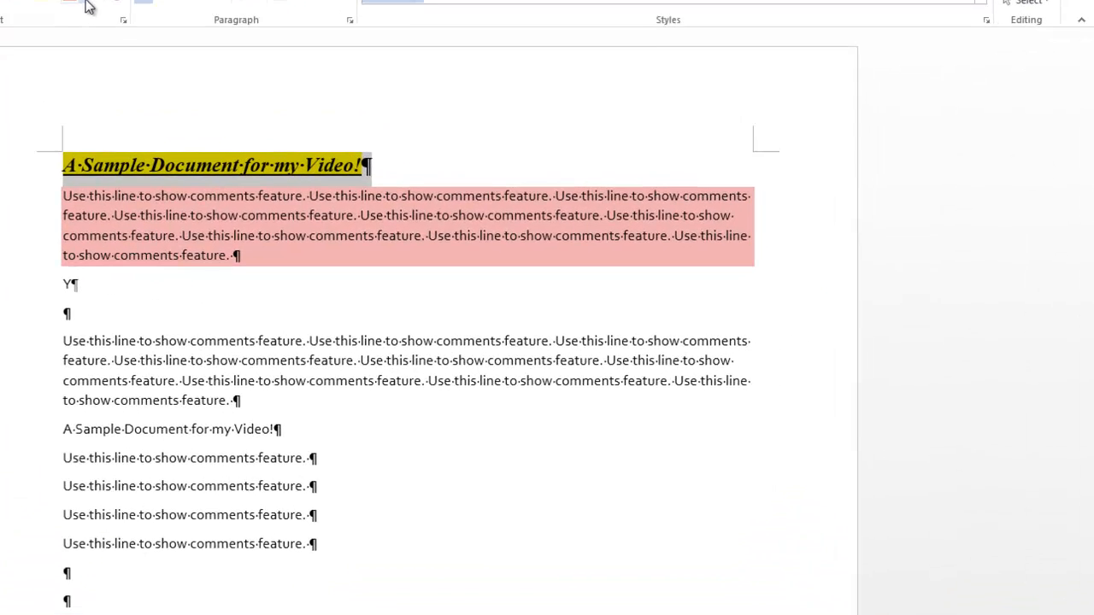
pyautogui.click(85, 4)
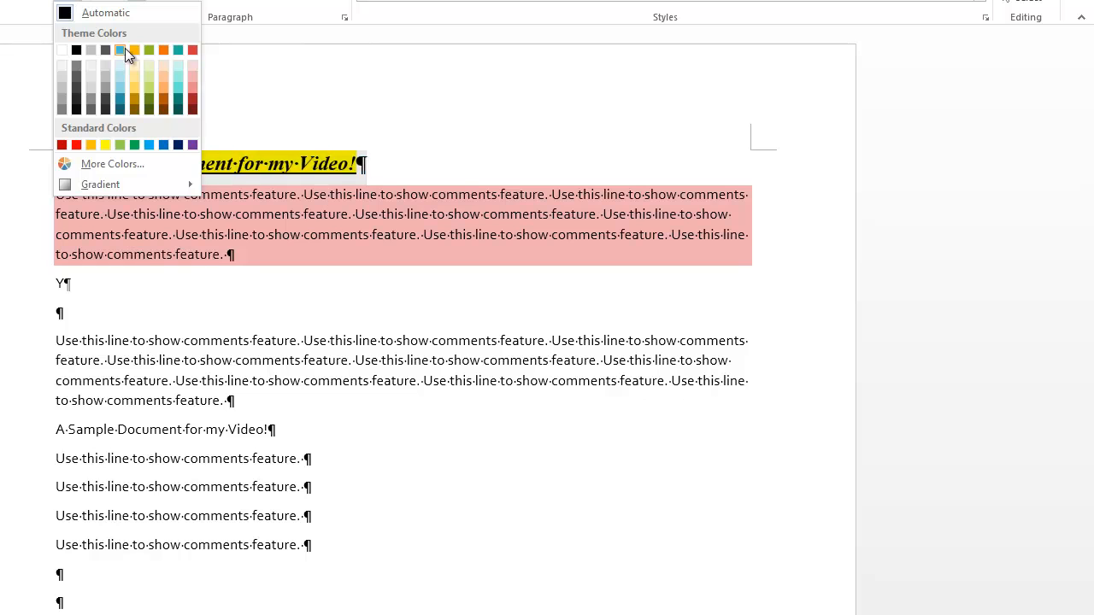
pyautogui.click(167, 49)
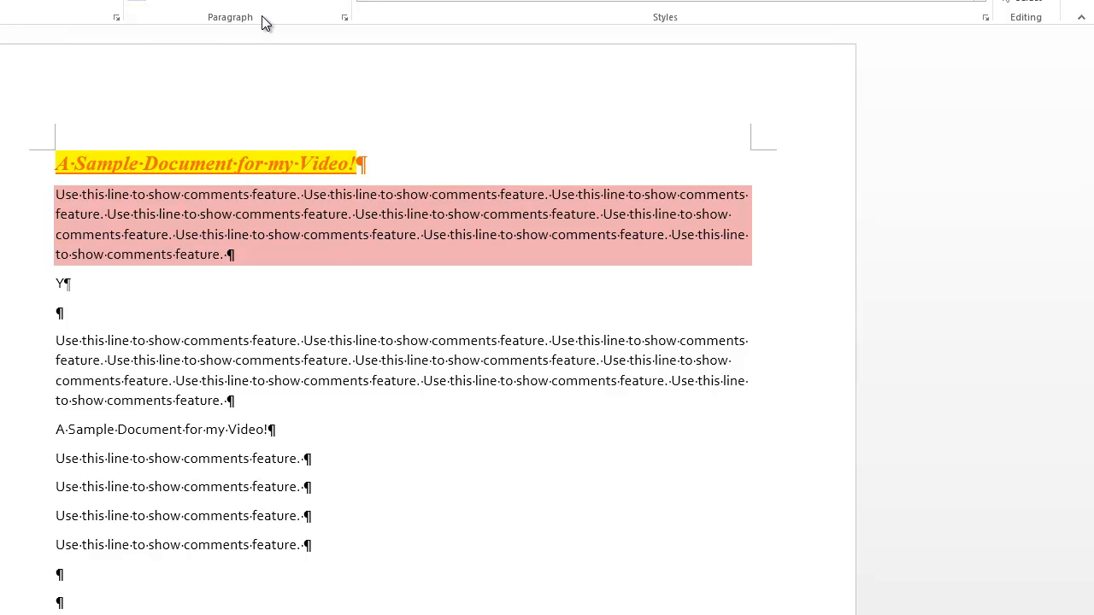
pyautogui.doubleClick(19, 231)
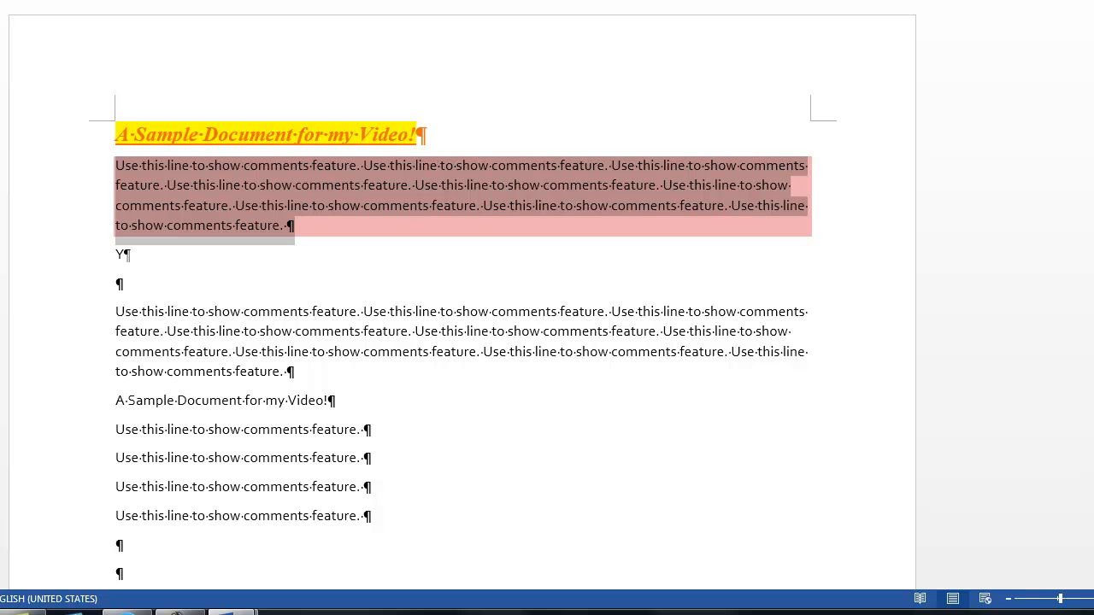
pyautogui.click(86, 137)
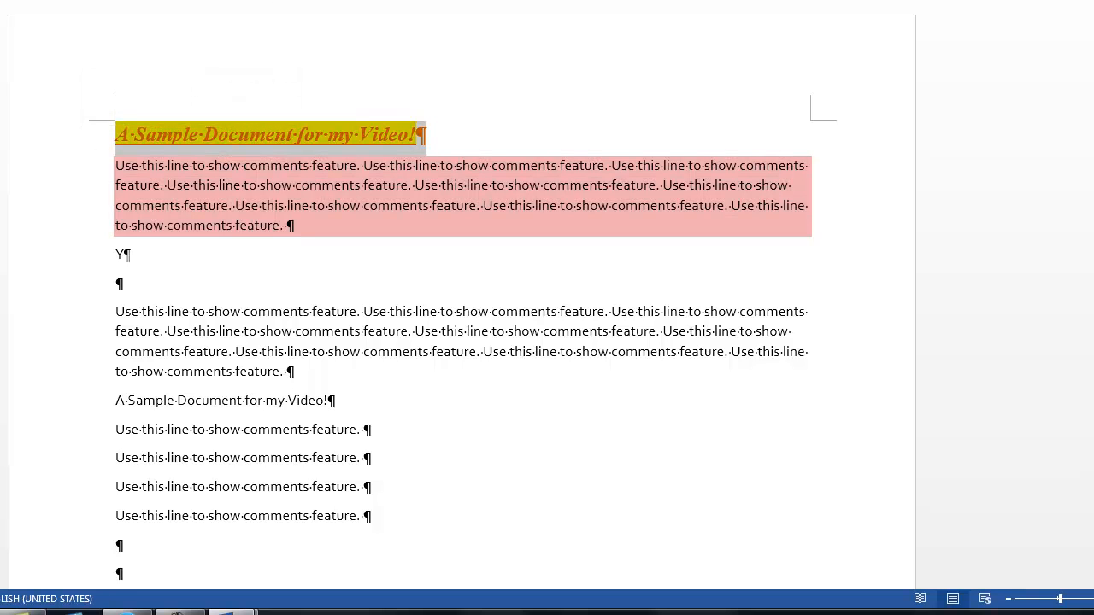
pyautogui.hotkey('ctrl', 'e')
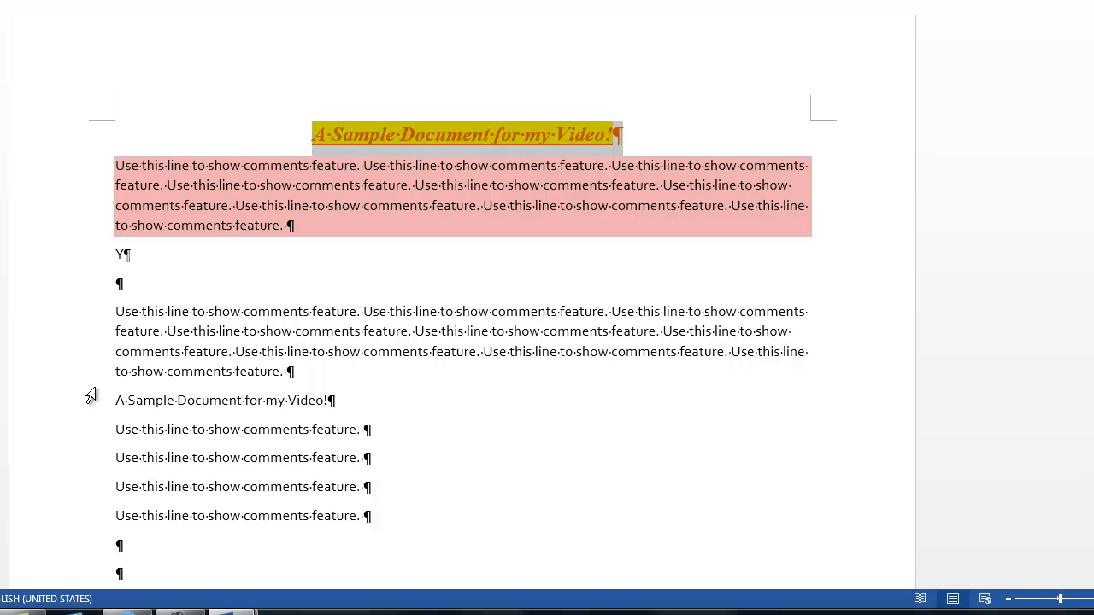
# - Right-align the five short lines from the second "A Sample Document for my Video!" through the last "Use this line to show comments feature."
pyautogui.moveTo(78, 413); pyautogui.dragTo(98, 520)
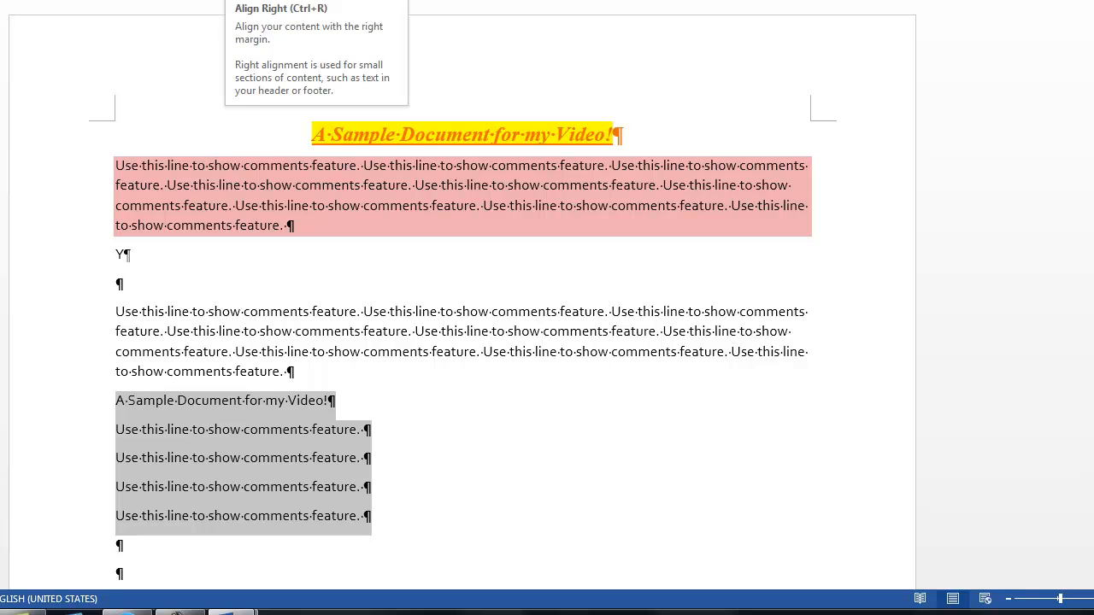
pyautogui.click(359, 71)
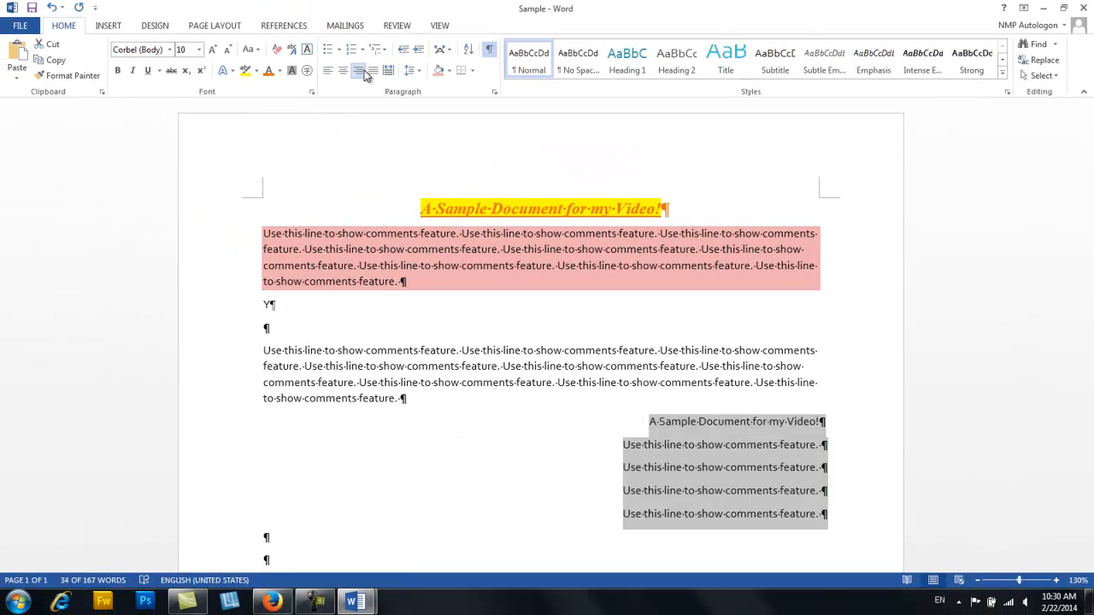
pyautogui.click(222, 383)
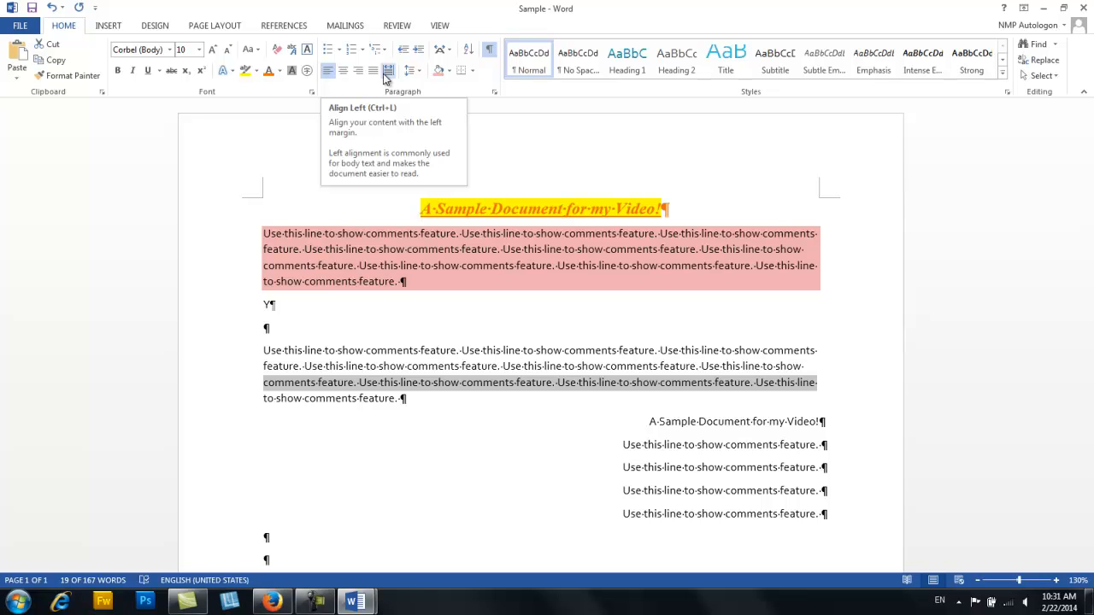
# - Add the text "Small changes in the spacing between text, words, etc." at the end of the second long paragraph
pyautogui.click(479, 400)
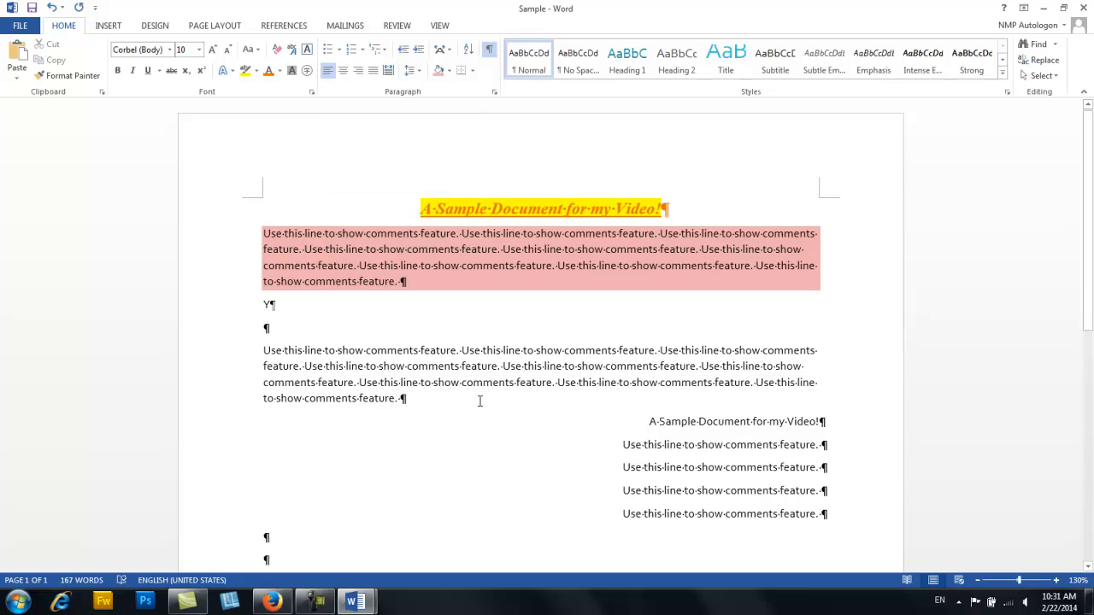
pyautogui.write('Sm')
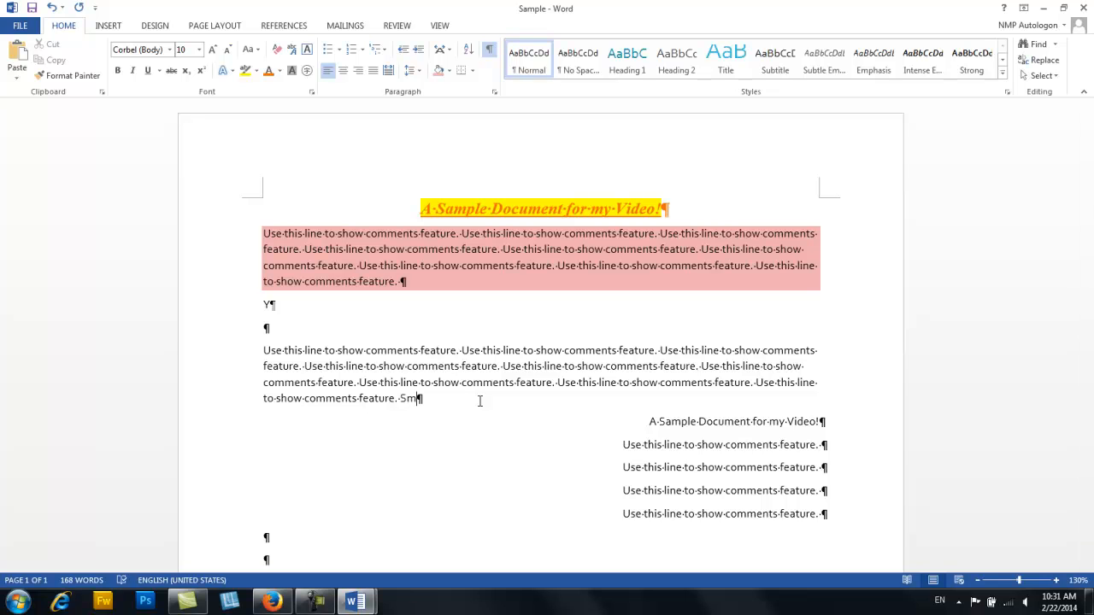
pyautogui.write('all changes in the spacing betw')
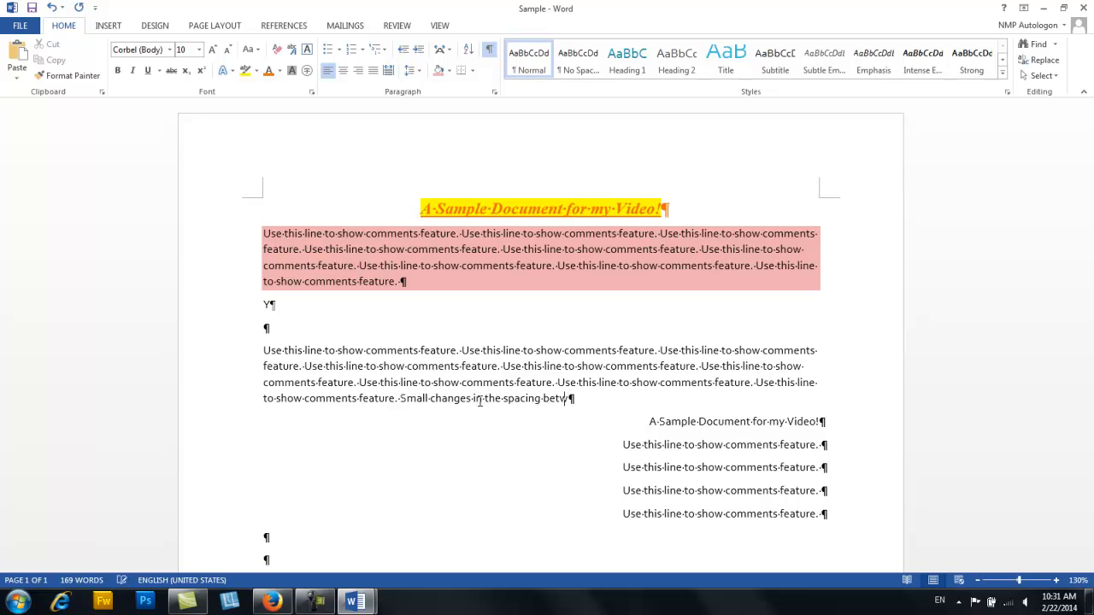
pyautogui.write('een text, words, etc.')
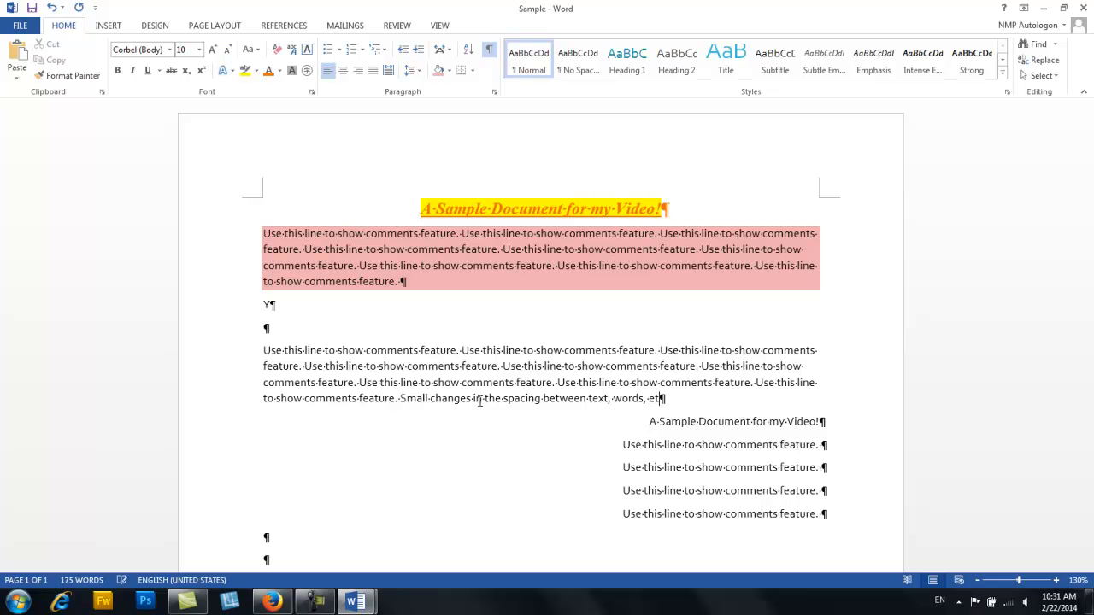
# - Justify the second long paragraph so its text is spread evenly between the margins
pyautogui.doubleClick(221, 381)
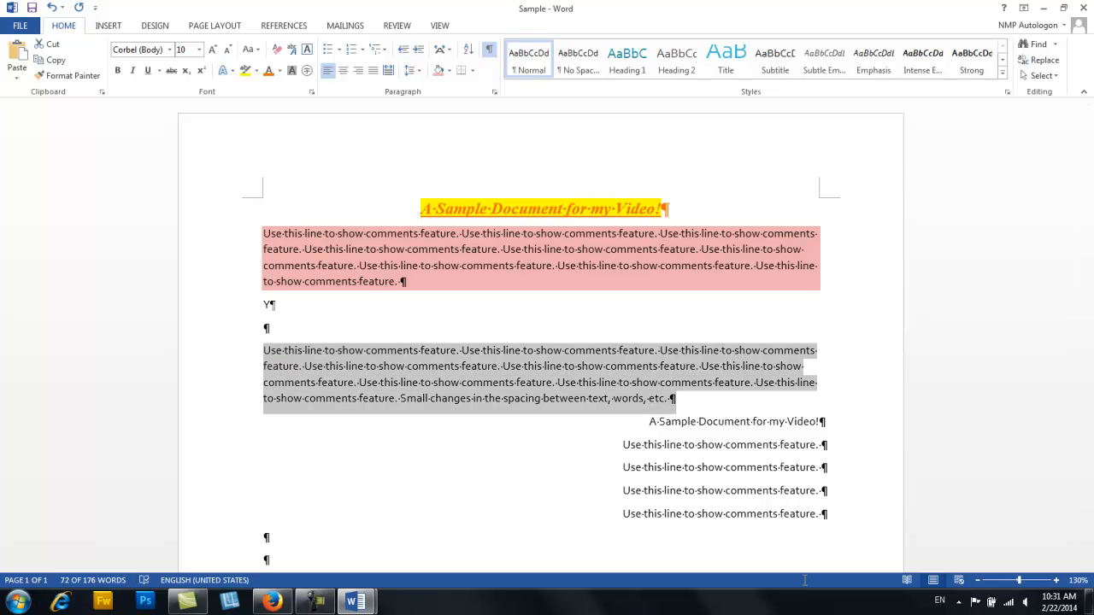
pyautogui.click(374, 71)
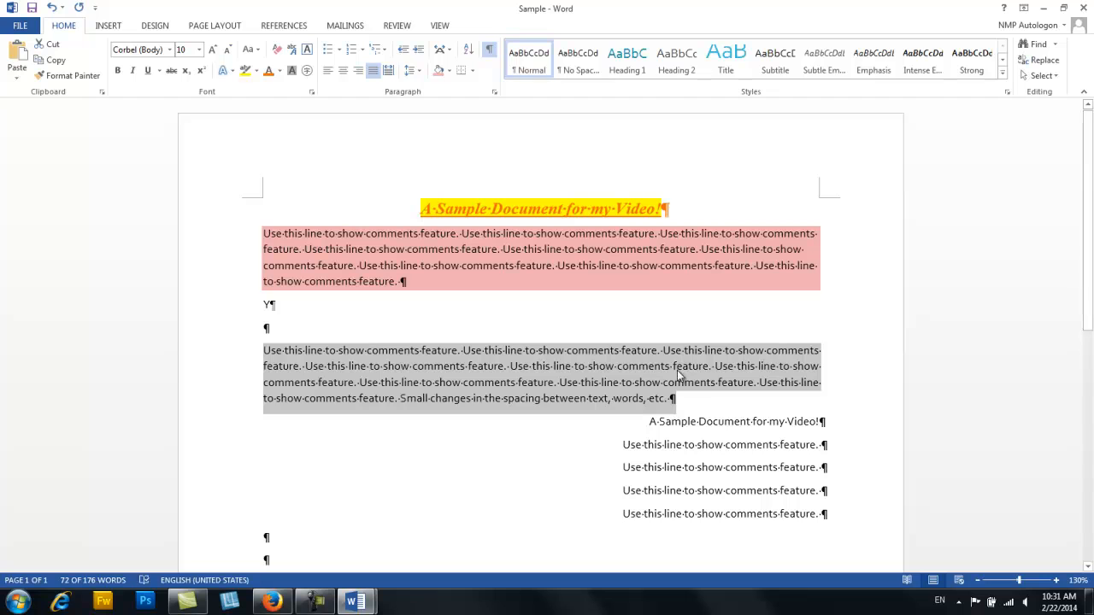
pyautogui.click(658, 500)
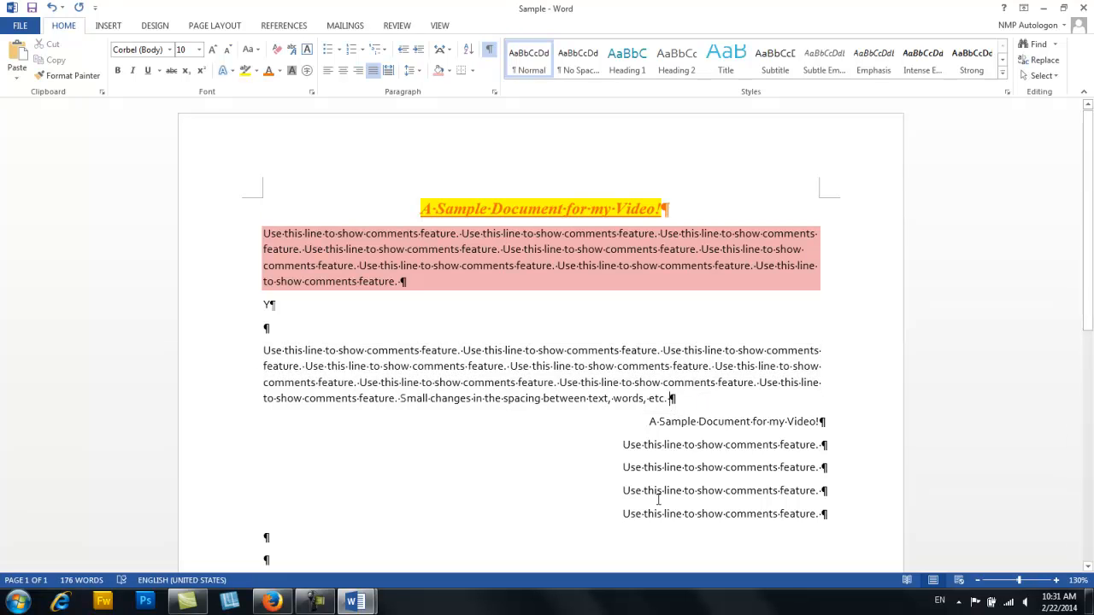
# - Hide the paragraph formatting marks and insert three blank lines after the second long paragraph
pyautogui.click(489, 52)
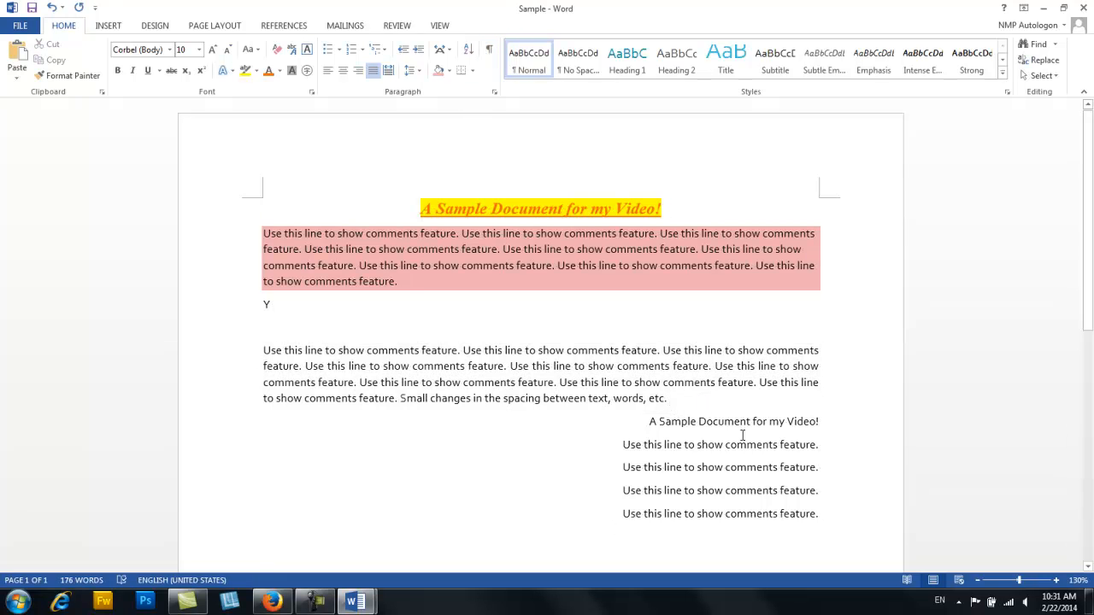
pyautogui.press('Return')
pyautogui.press('Return')
pyautogui.press('Return')
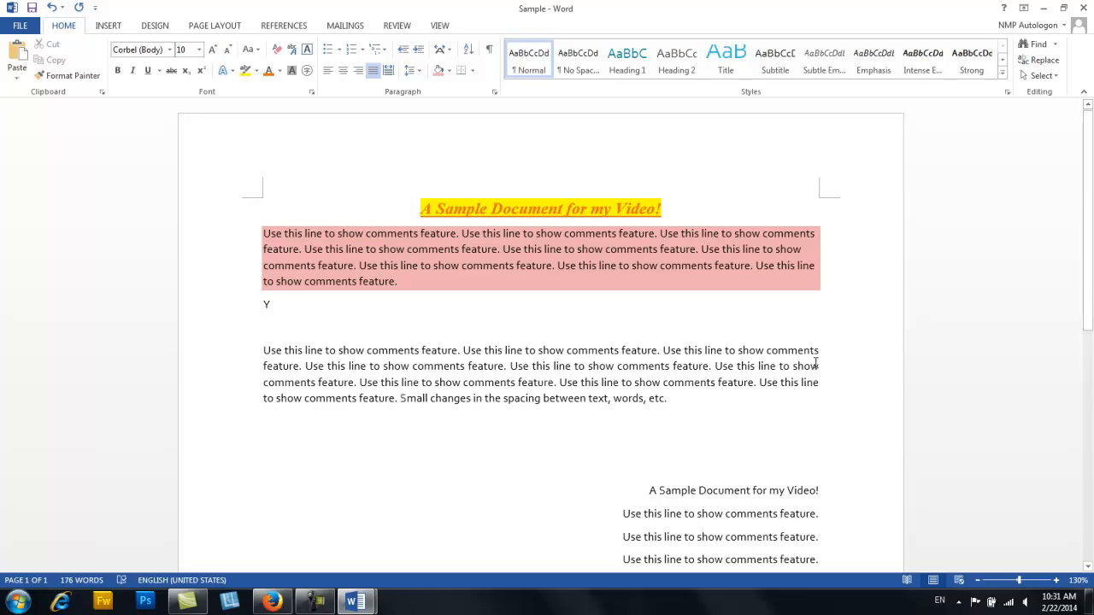
# - Align the second long paragraph to the left margin
pyautogui.doubleClick(224, 378)
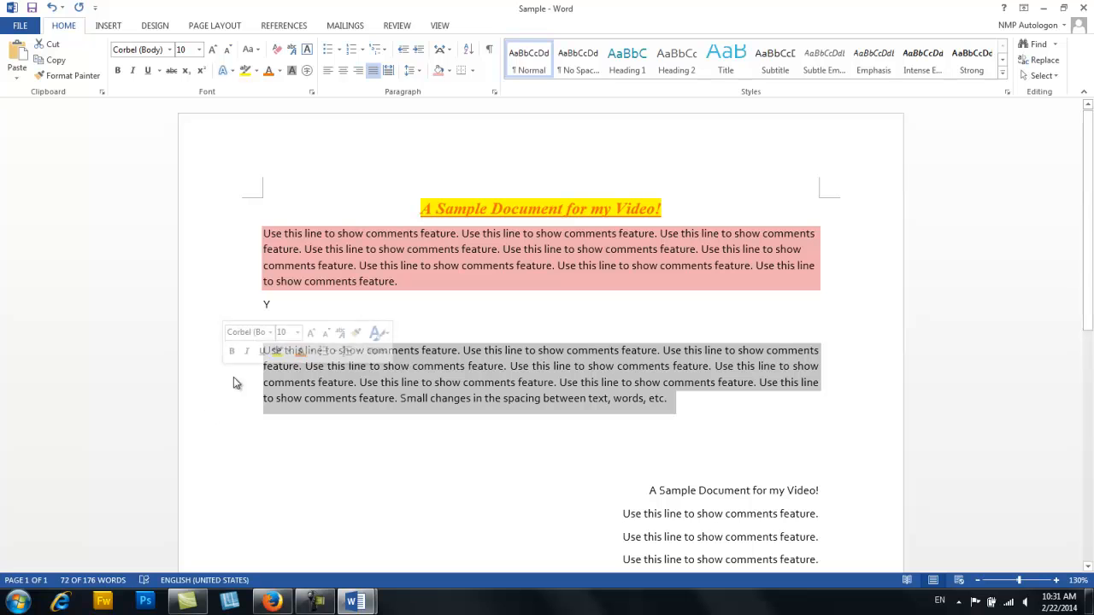
pyautogui.click(327, 72)
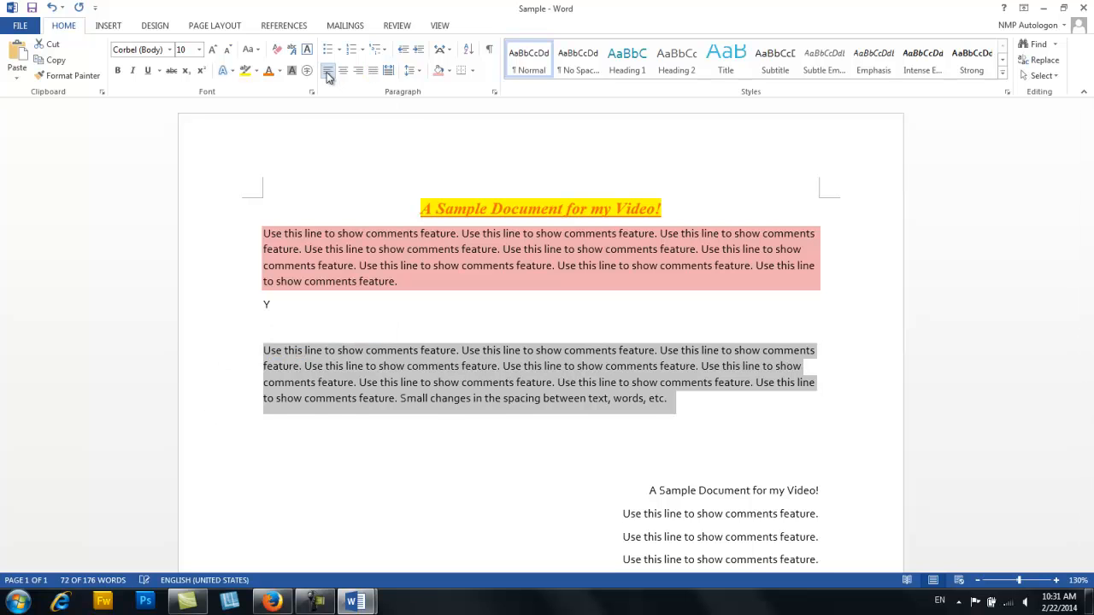
pyautogui.click(415, 440)
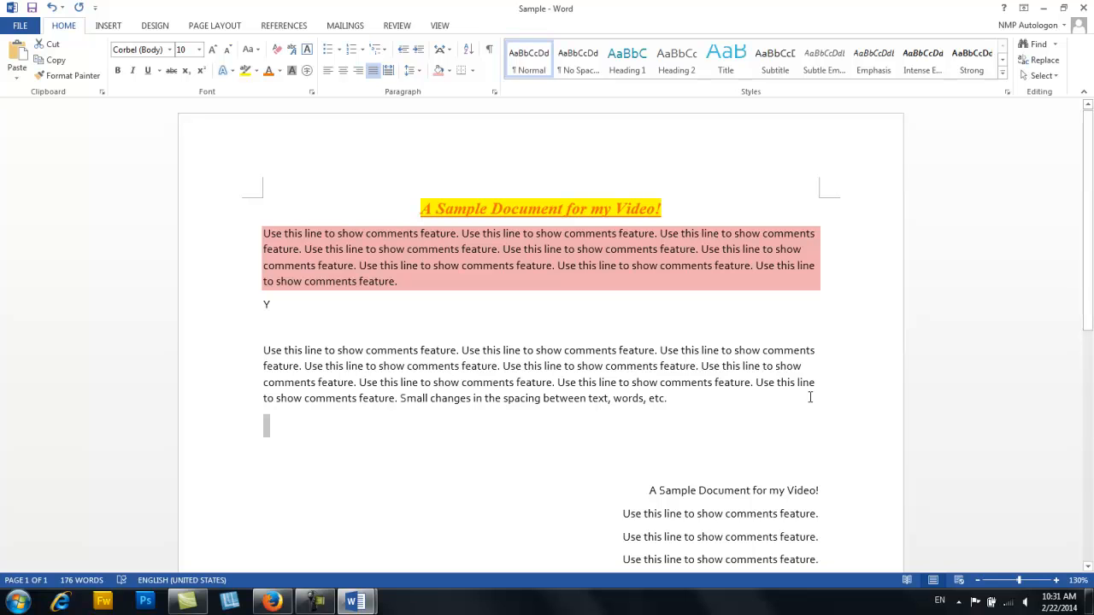
pyautogui.click(474, 76)
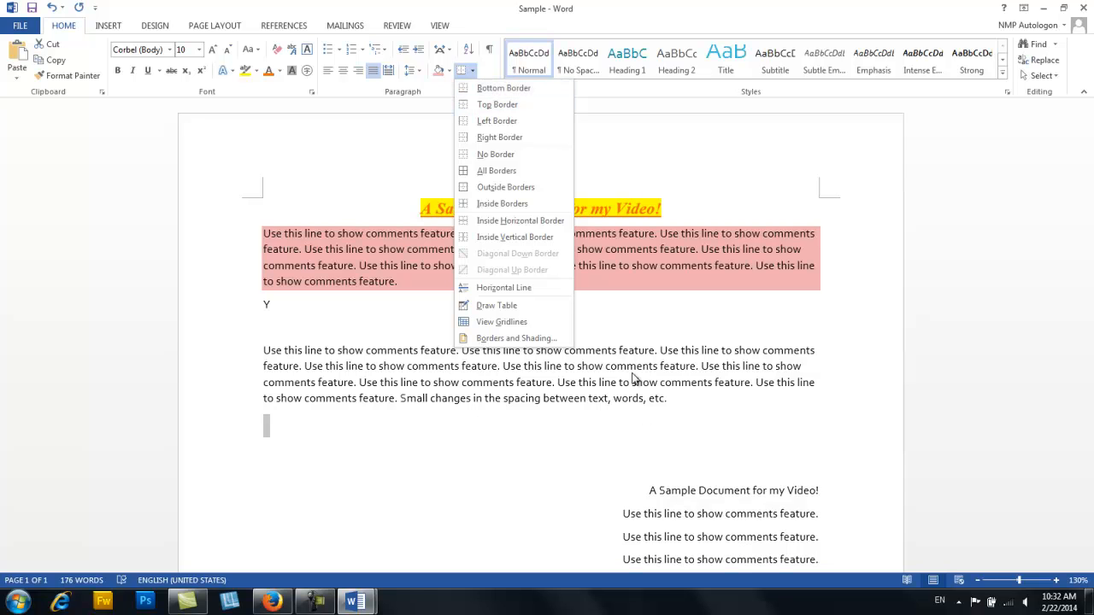
pyautogui.click(263, 323)
# - Start custom paragraph borders for the "Y" line in Borders and Shading, adding a left and a right border
pyautogui.click(238, 313)
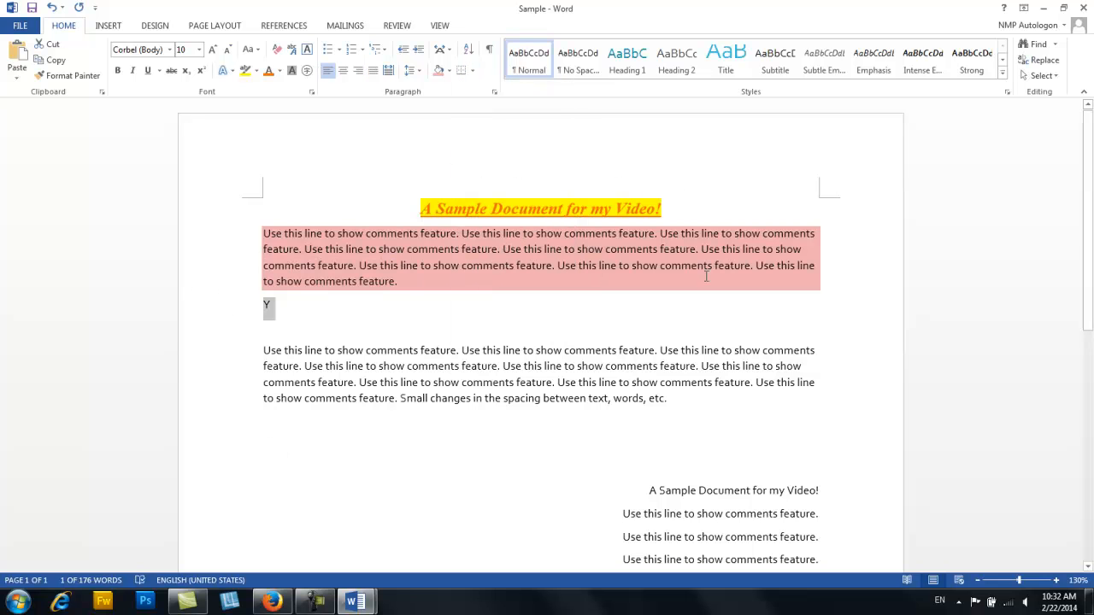
pyautogui.click(472, 73)
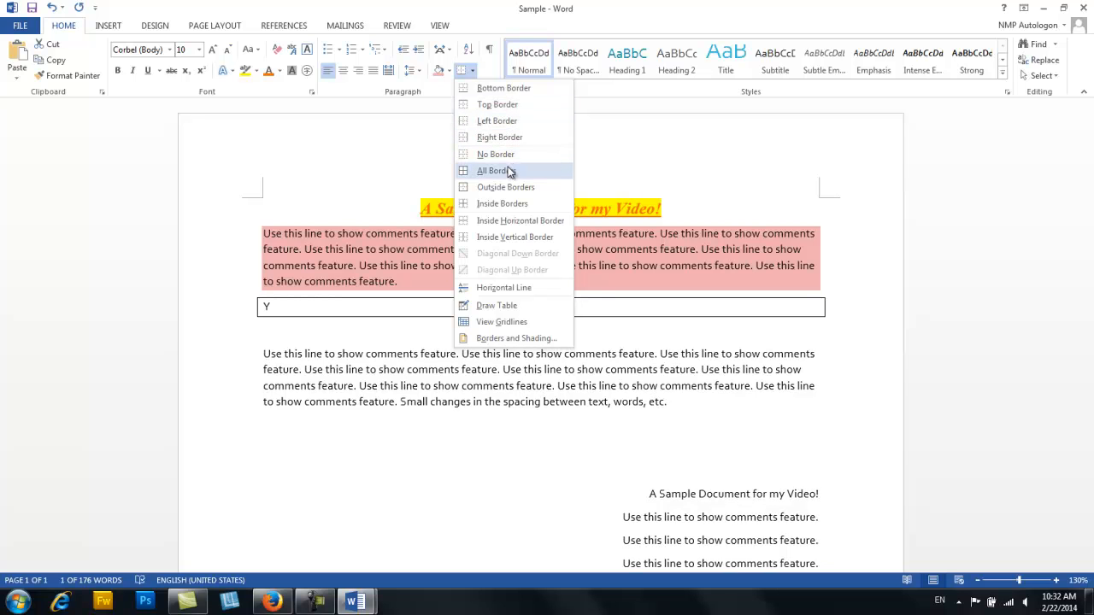
pyautogui.click(515, 338)
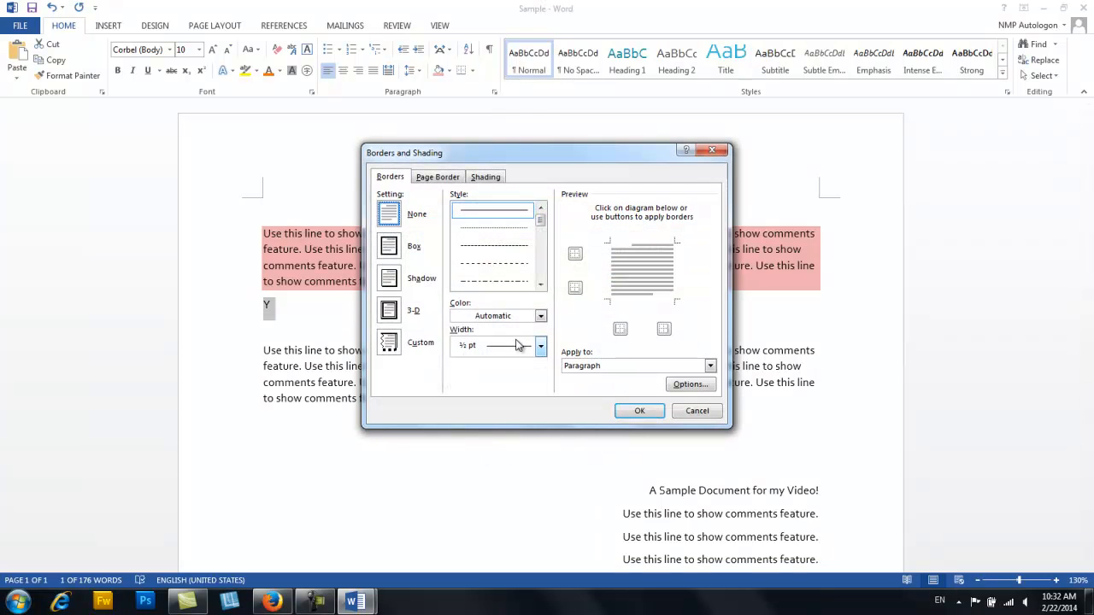
pyautogui.moveTo(545, 162)
pyautogui.mouseDown()
pyautogui.moveTo(812, 106)
pyautogui.moveTo(784, 105)
pyautogui.mouseUp()
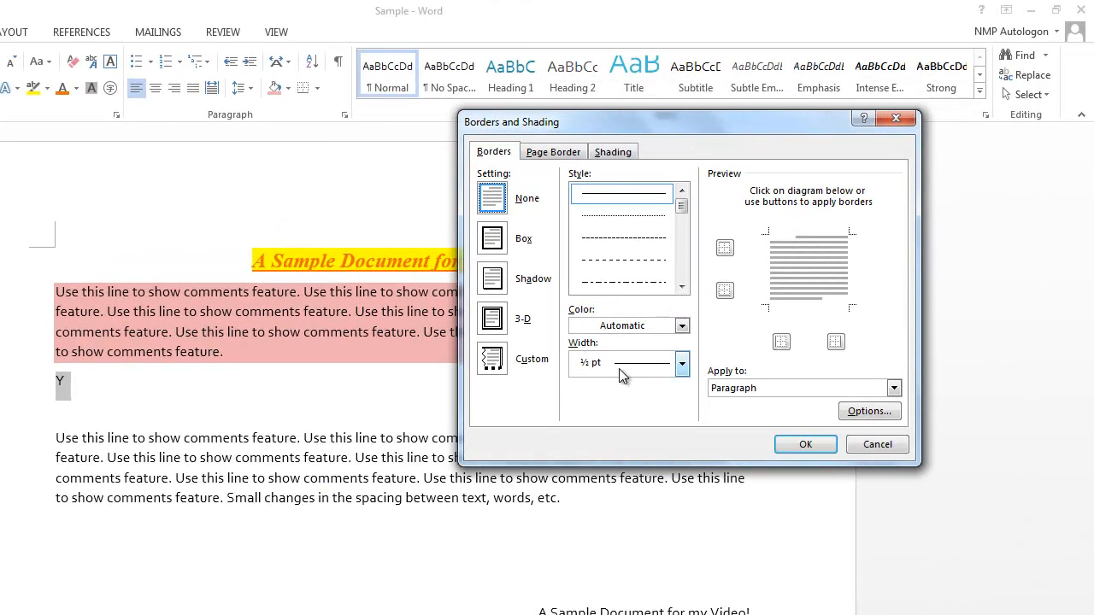
pyautogui.click(781, 341)
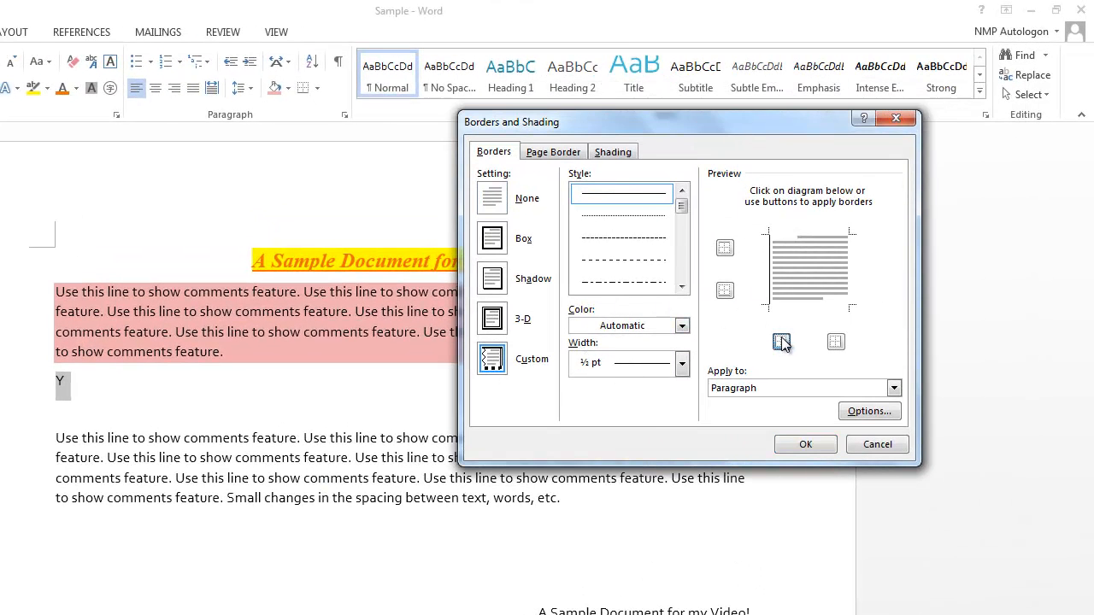
pyautogui.click(836, 342)
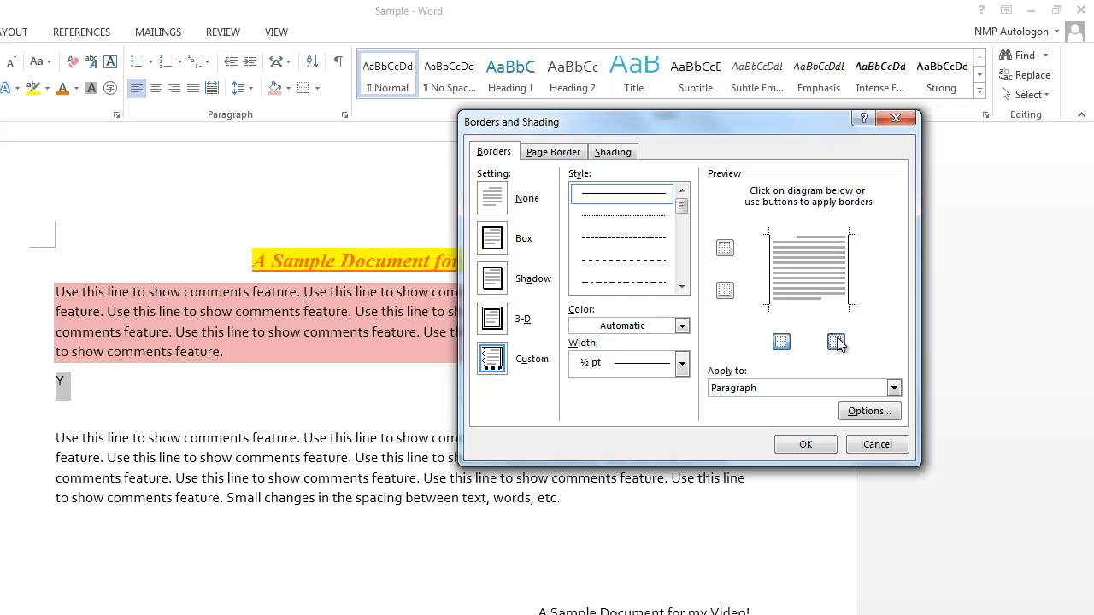
# - Add a 3 pt dark red bottom border in the thin-thick-thin line style to the "Y" paragraph and apply the borders
pyautogui.moveTo(682, 213); pyautogui.dragTo(684, 233)
pyautogui.click(652, 242)
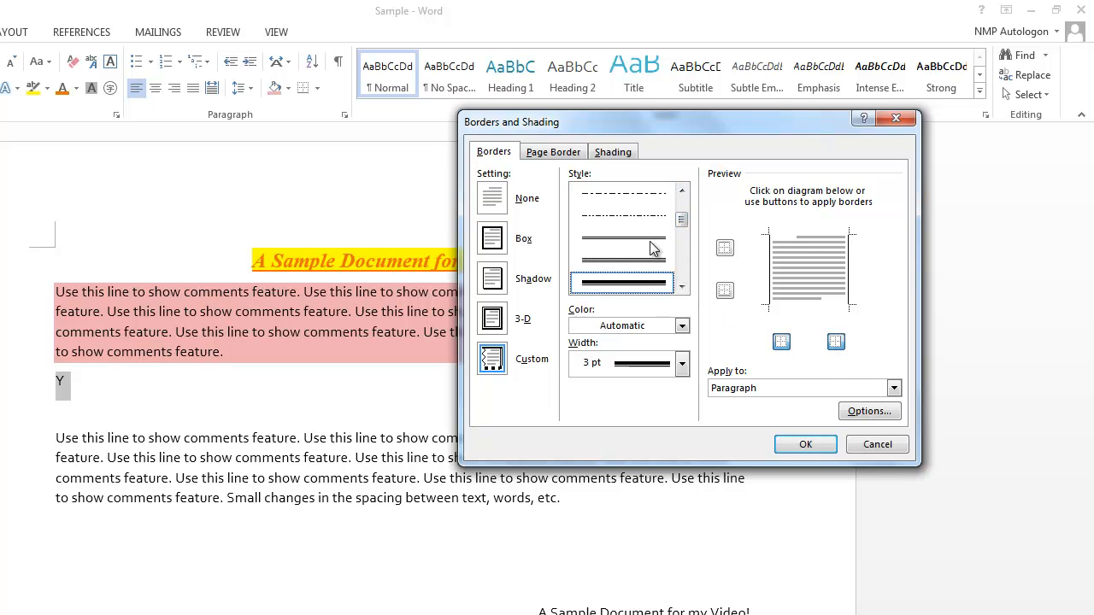
pyautogui.click(633, 326)
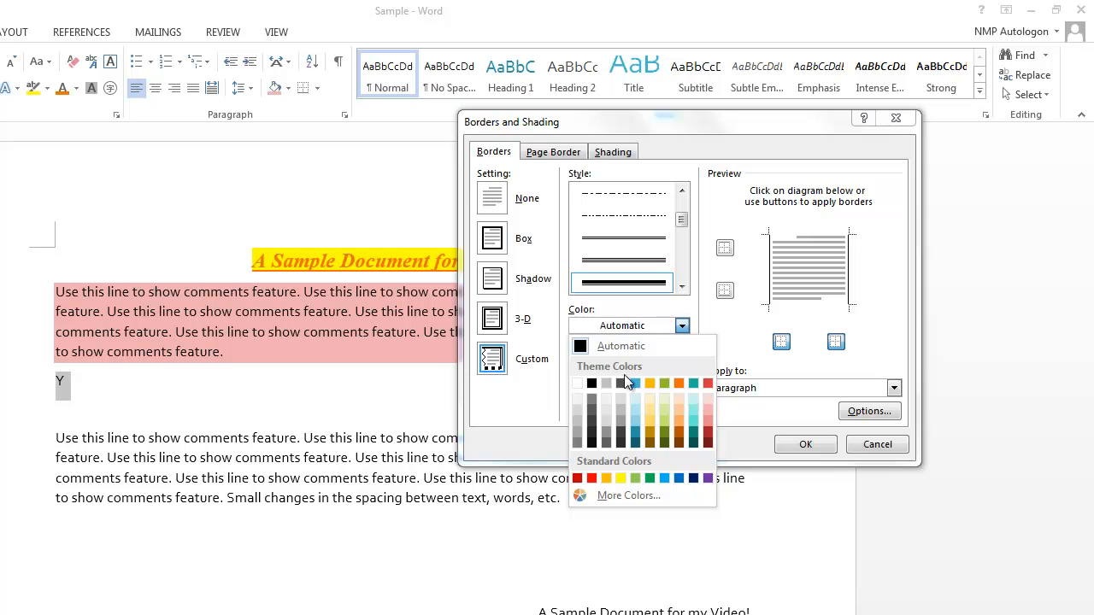
pyautogui.click(707, 431)
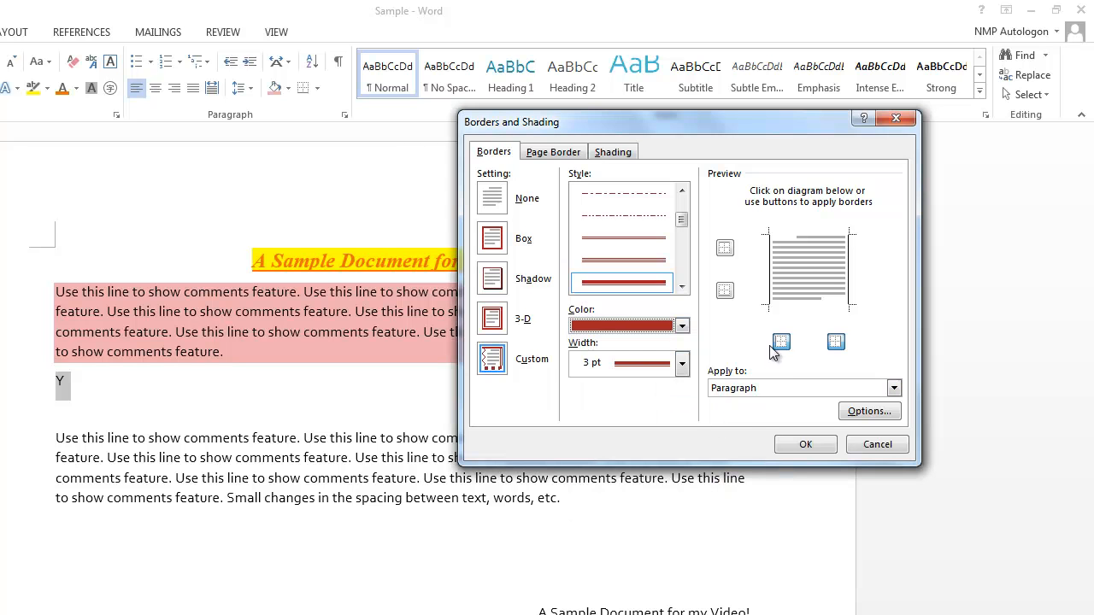
pyautogui.click(724, 290)
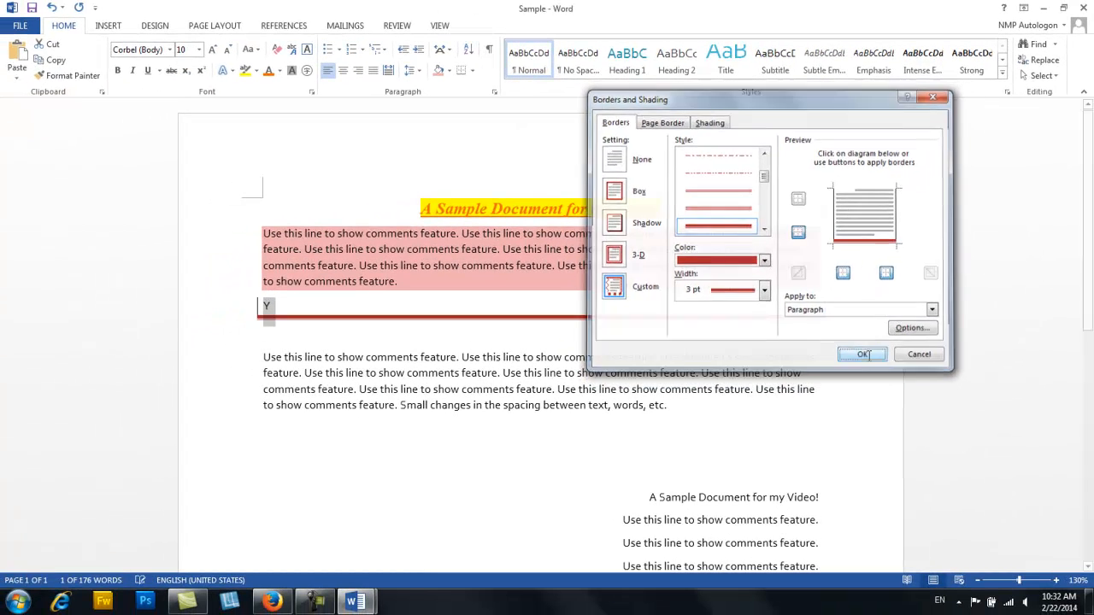
pyautogui.click(805, 444)
pyautogui.click(520, 475)
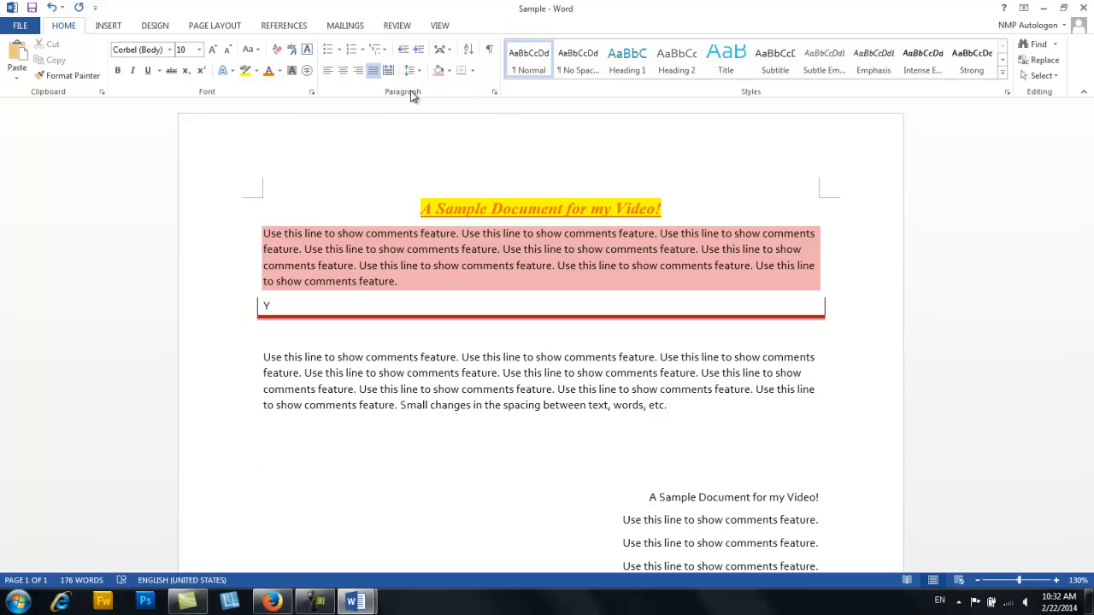
# - Show the paragraph marks and left-align the right-aligned lines starting with "A Sample Document for my Video!" below the second long paragraph
pyautogui.scroll(-3, 655, 446)
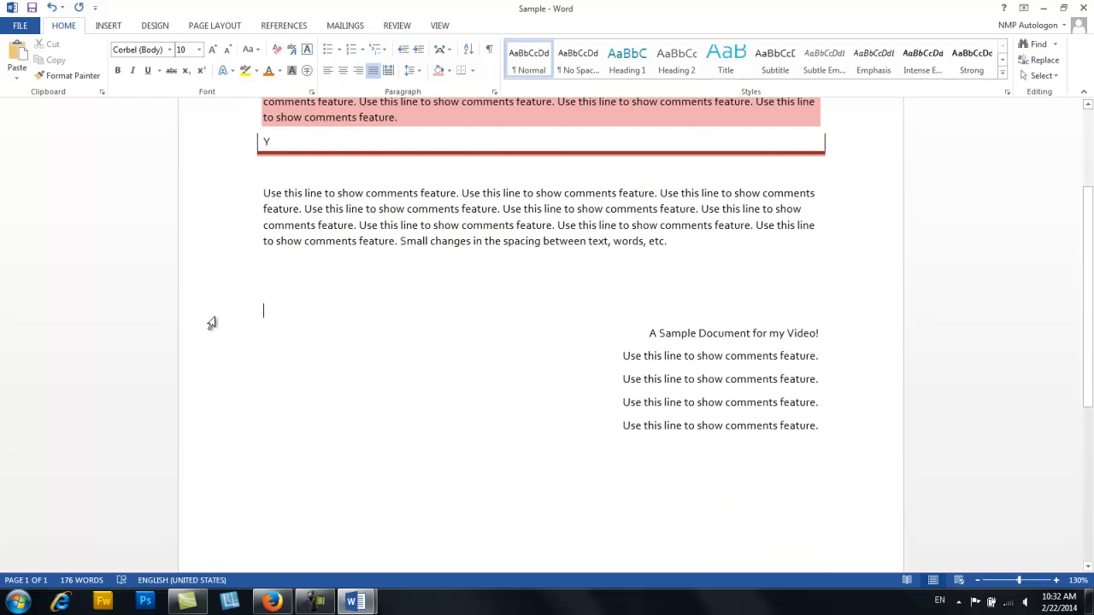
pyautogui.click(237, 292)
pyautogui.click(489, 49)
pyautogui.moveTo(252, 290); pyautogui.dragTo(268, 443)
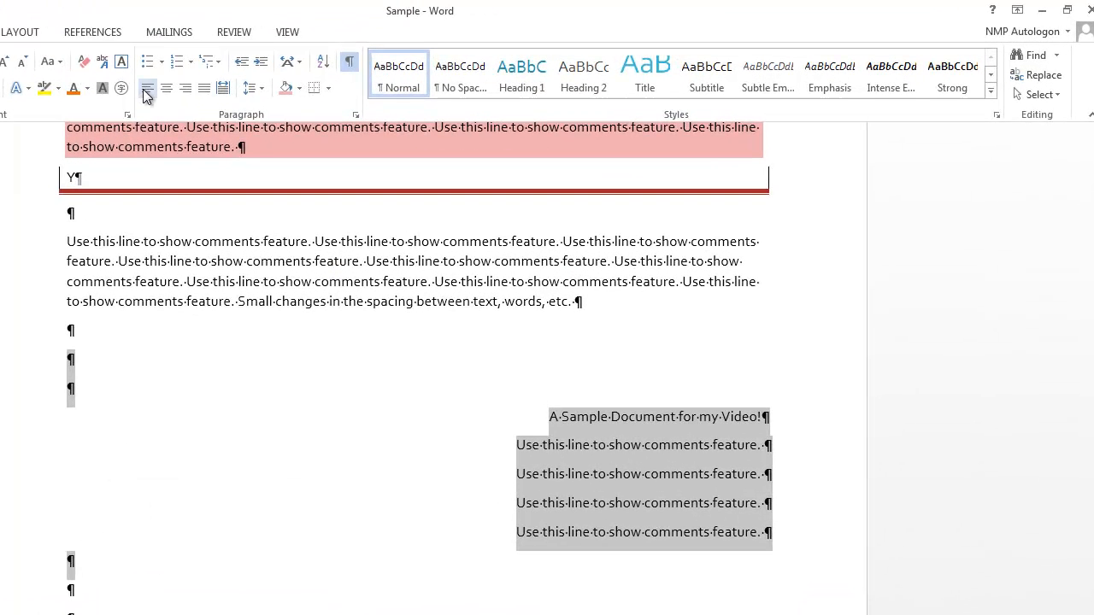
pyautogui.click(326, 75)
pyautogui.click(182, 417)
# - Make the five left-aligned sample lines a numbered list, and change it to a checkmark bullet list
pyautogui.moveTo(29, 428); pyautogui.dragTo(20, 535)
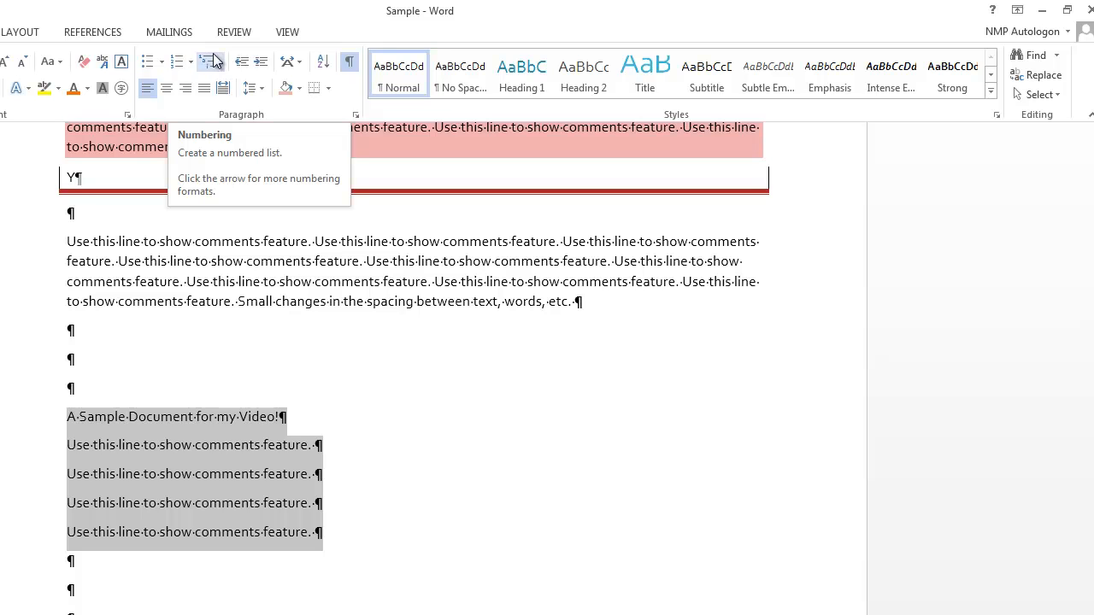
pyautogui.click(180, 65)
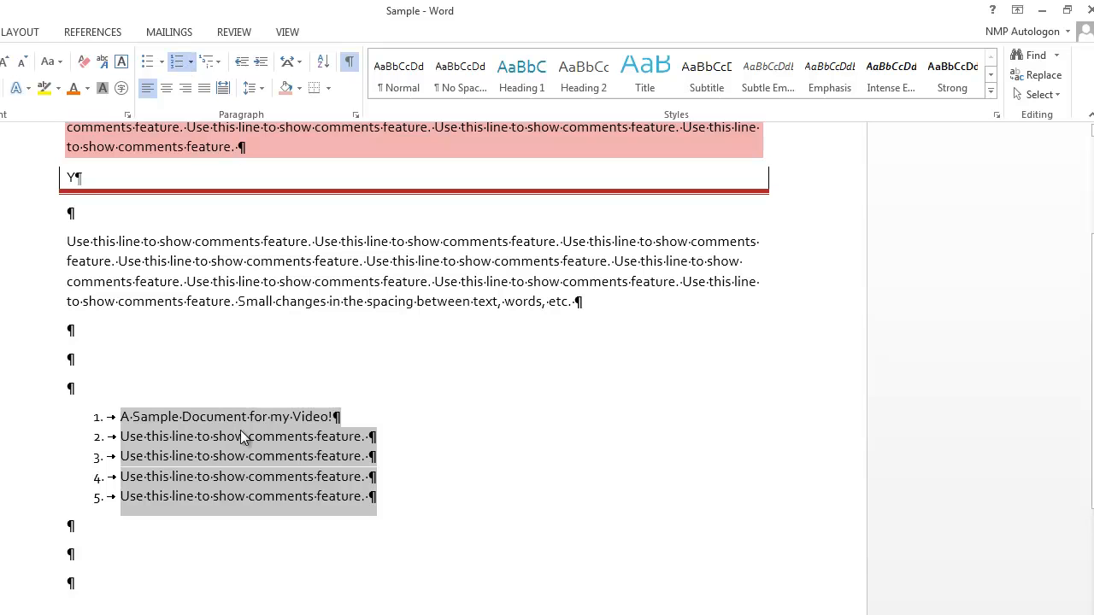
pyautogui.click(161, 62)
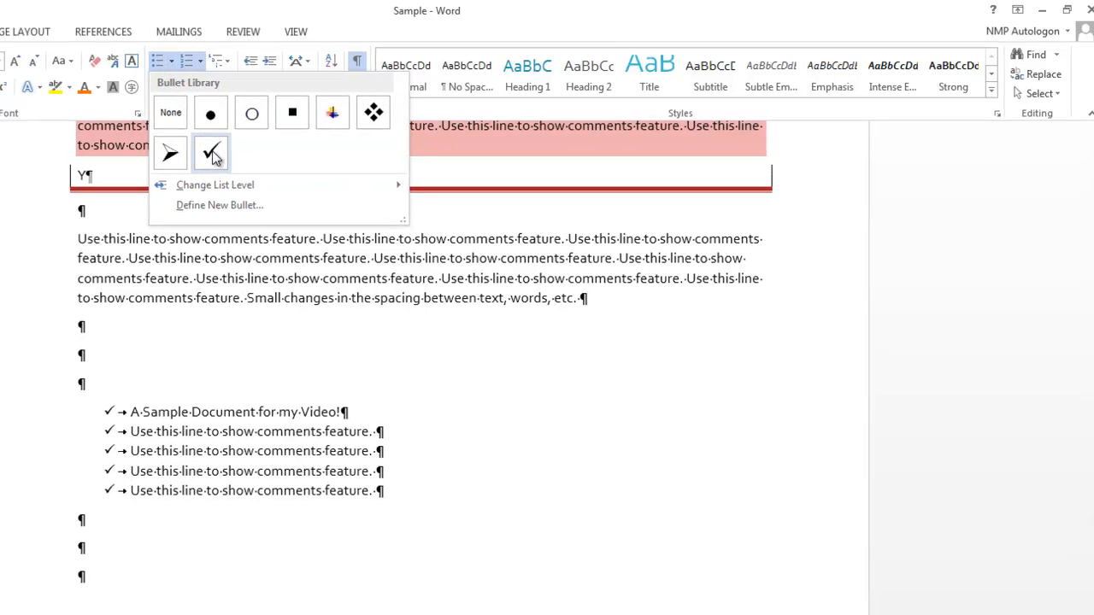
pyautogui.click(199, 151)
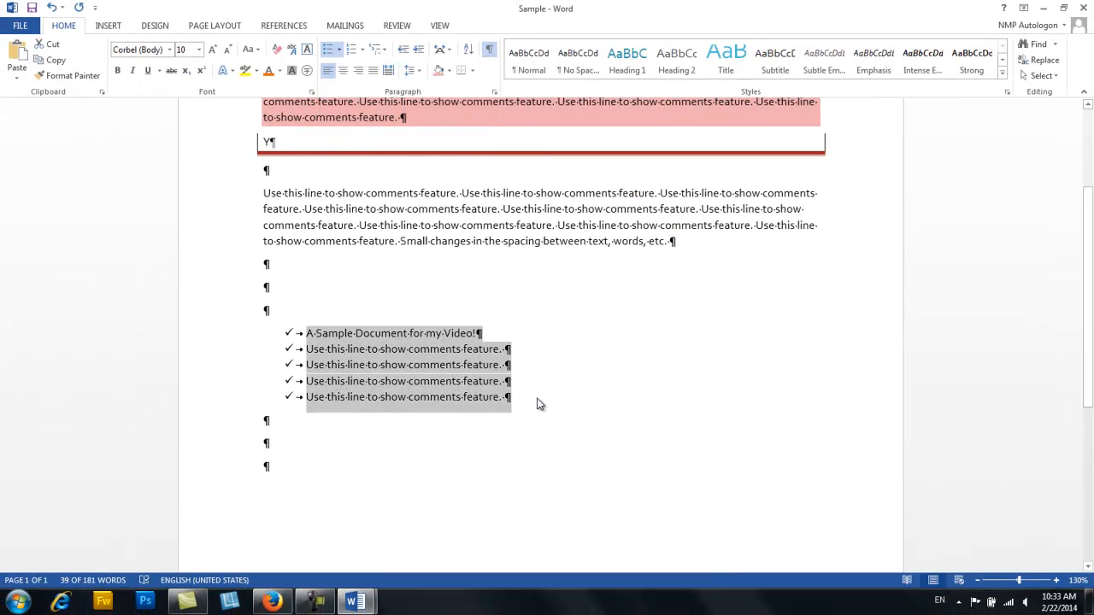
pyautogui.click(547, 407)
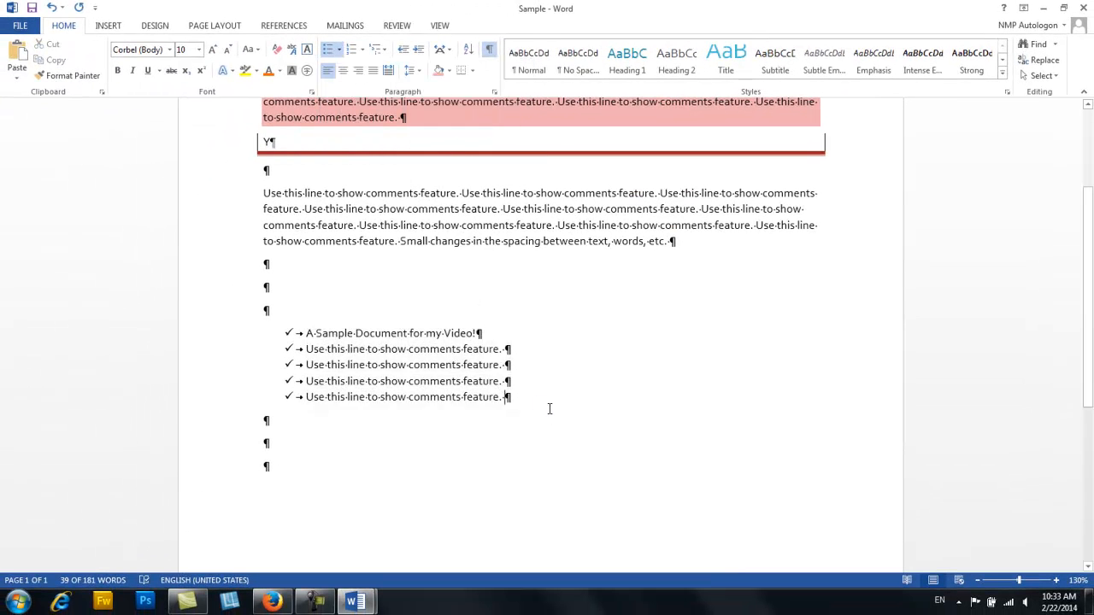
# - Convert the checkmark list to the multilevel list format numbered 1), a), i)
pyautogui.click(384, 55)
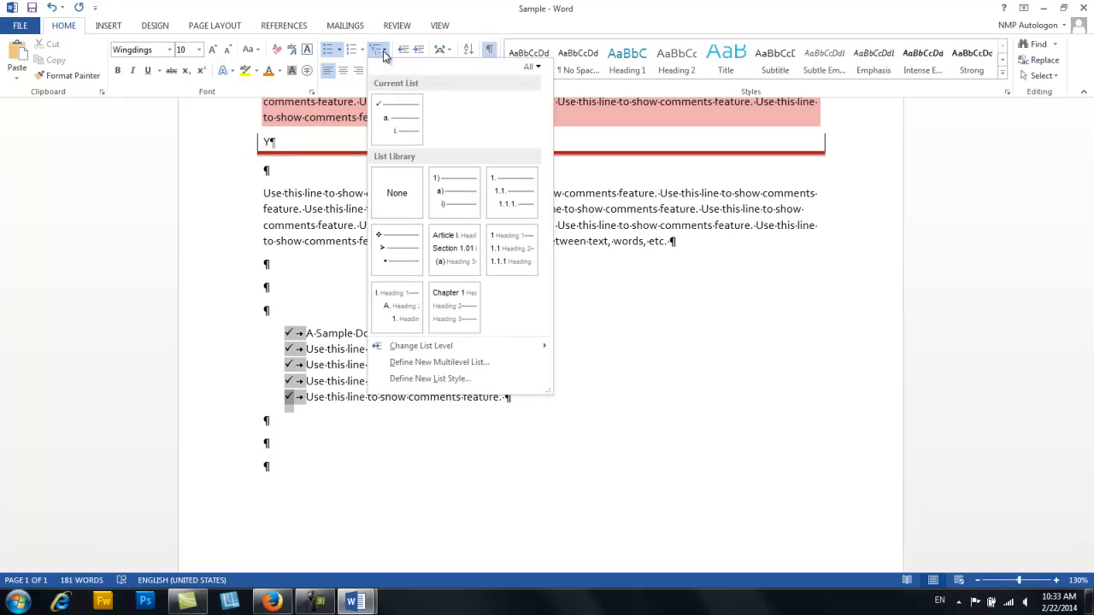
pyautogui.moveTo(392, 132)
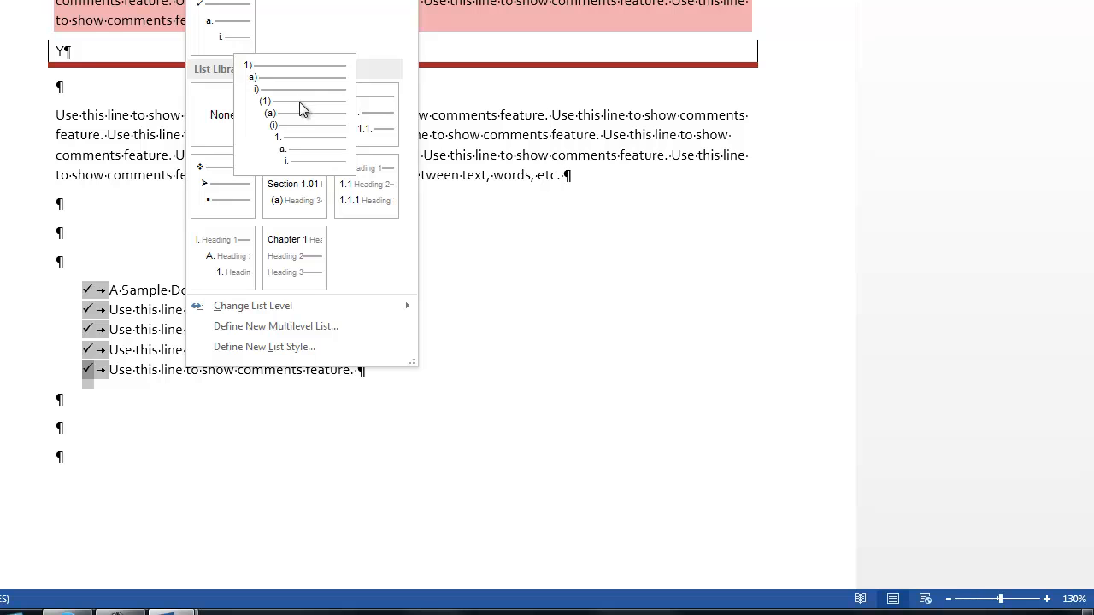
pyautogui.click(269, 105)
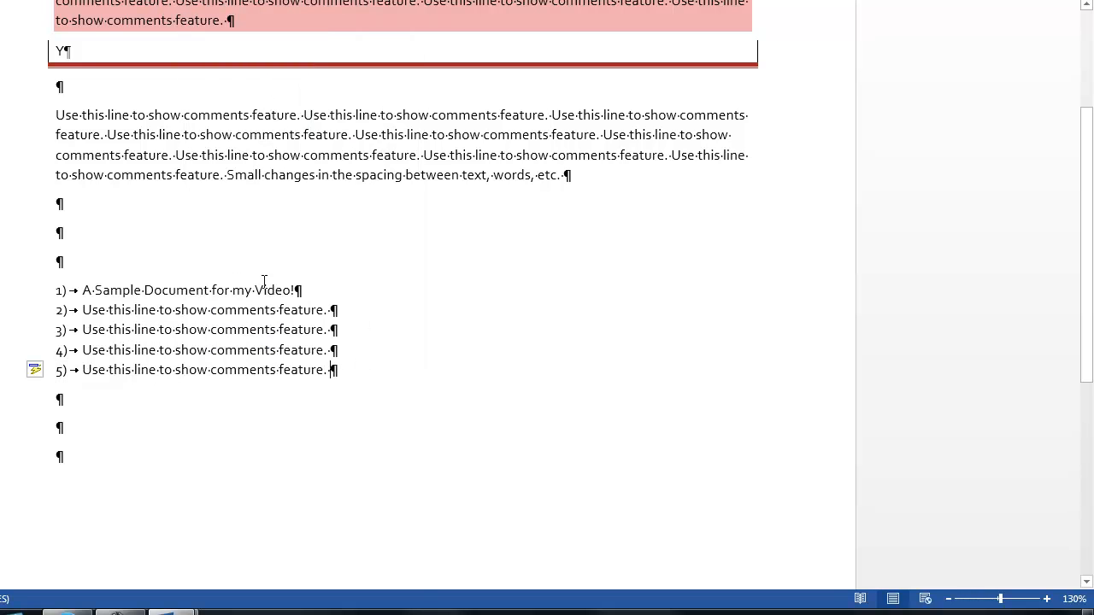
# - Add two second-level items reading "Second line" under the first list item
pyautogui.press('Return')
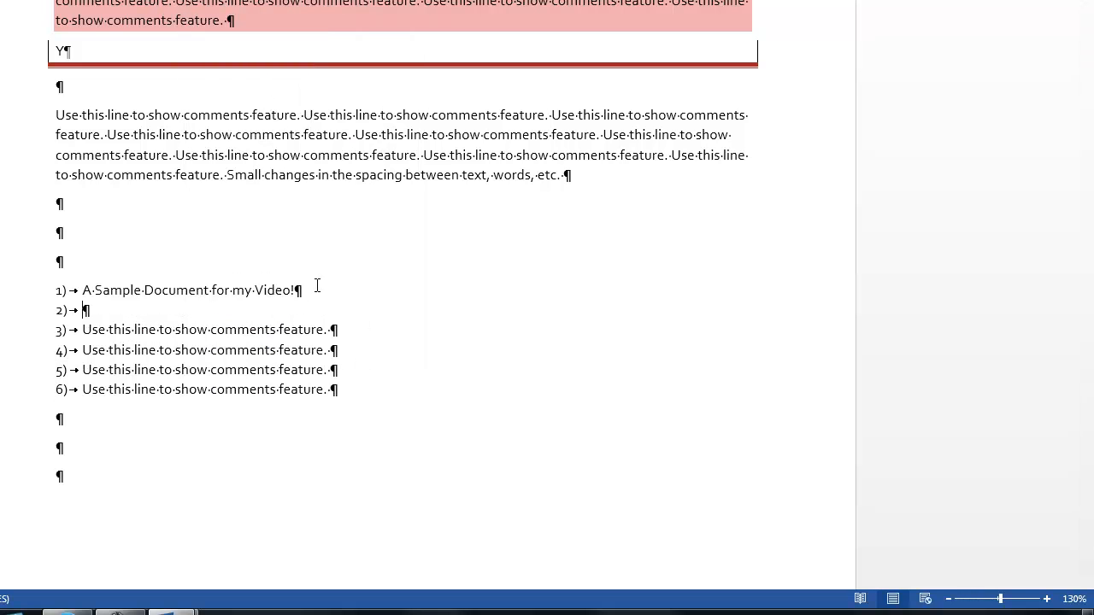
pyautogui.press('Tab')
pyautogui.write('Second line')
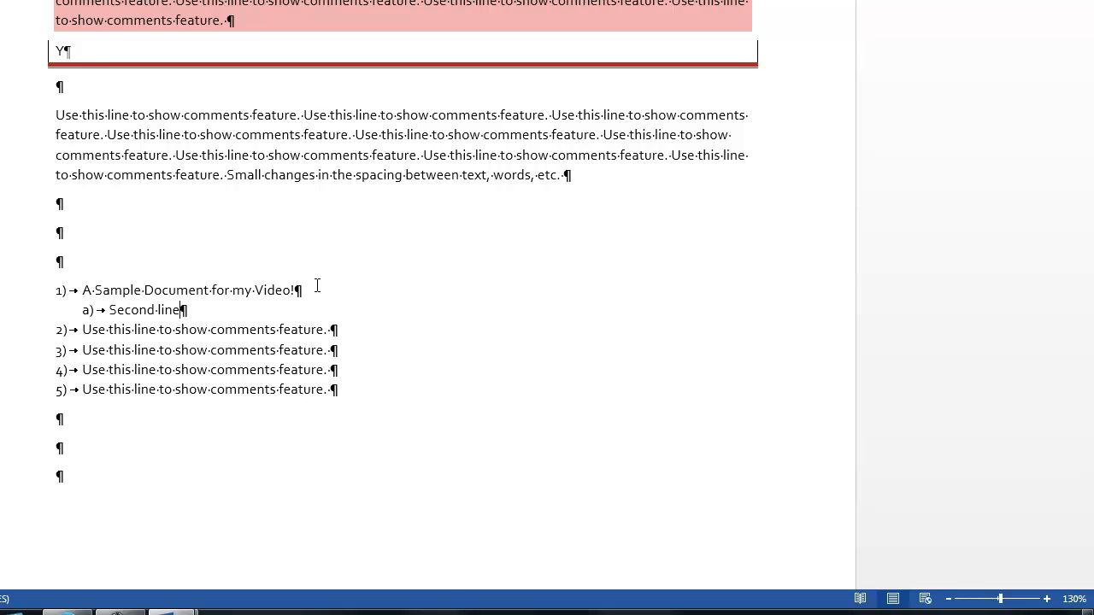
pyautogui.press('Return')
pyautogui.write('Second lin')
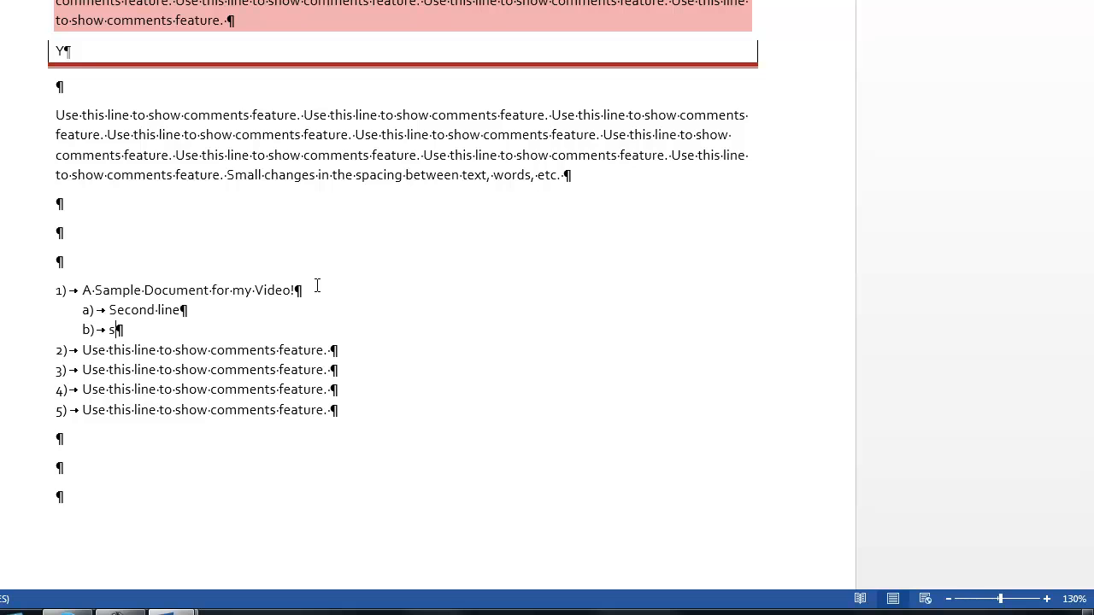
pyautogui.write('e')
# - Add a third-level item reading "A third line" beneath the last second-level item
pyautogui.press('Return')
pyautogui.press('Tab')
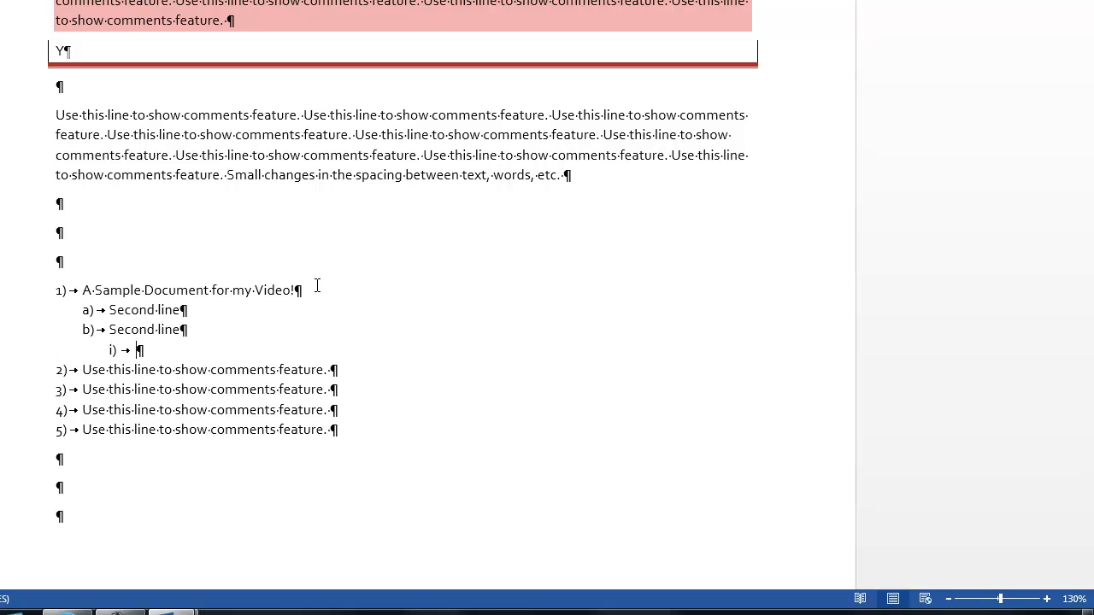
pyautogui.write('a third line')
# - Apply the built-in style set with the orange title band and italic body text to the document
pyautogui.scroll(4, 642, 217)
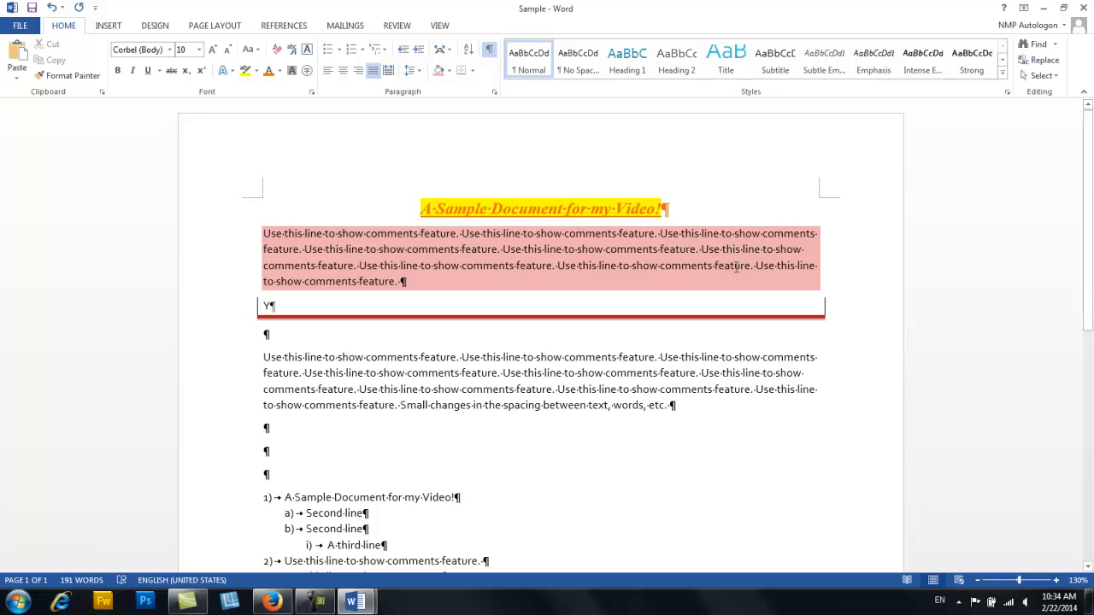
pyautogui.click(1003, 75)
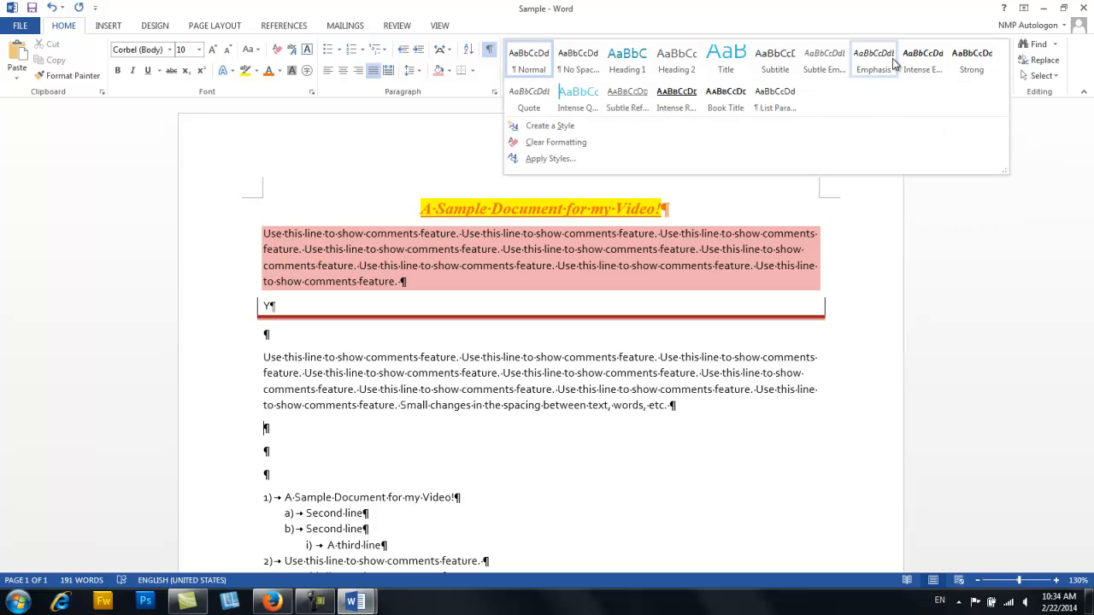
pyautogui.click(156, 25)
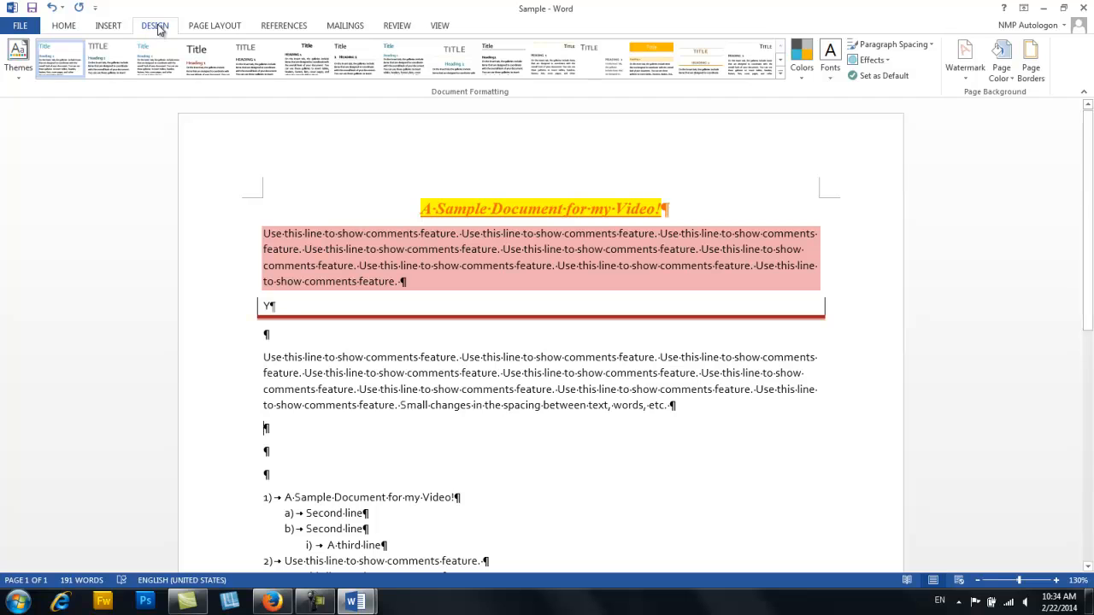
pyautogui.click(780, 73)
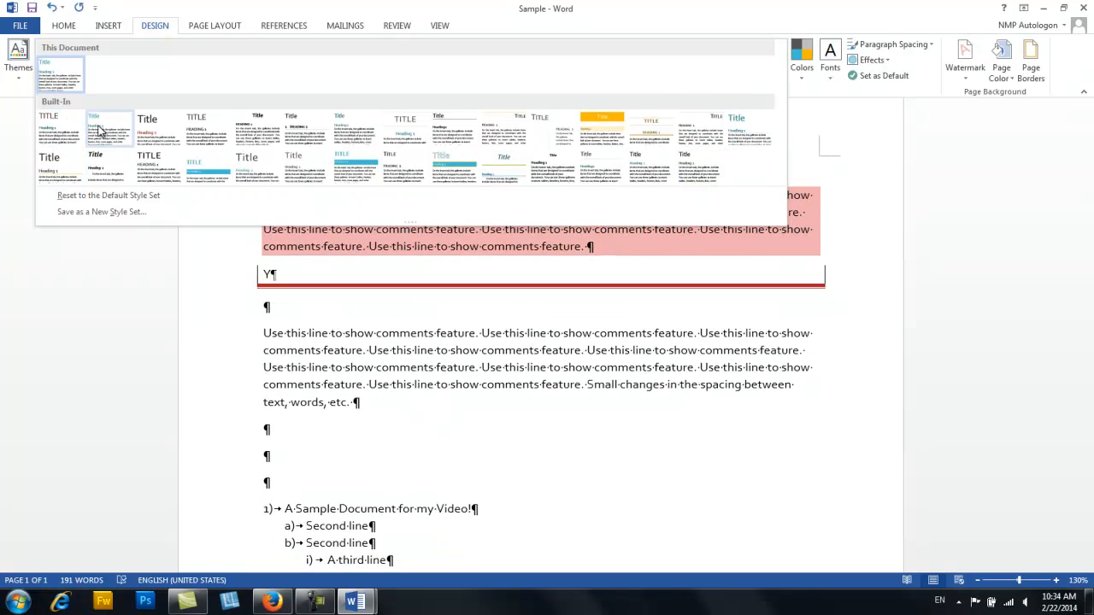
pyautogui.click(603, 127)
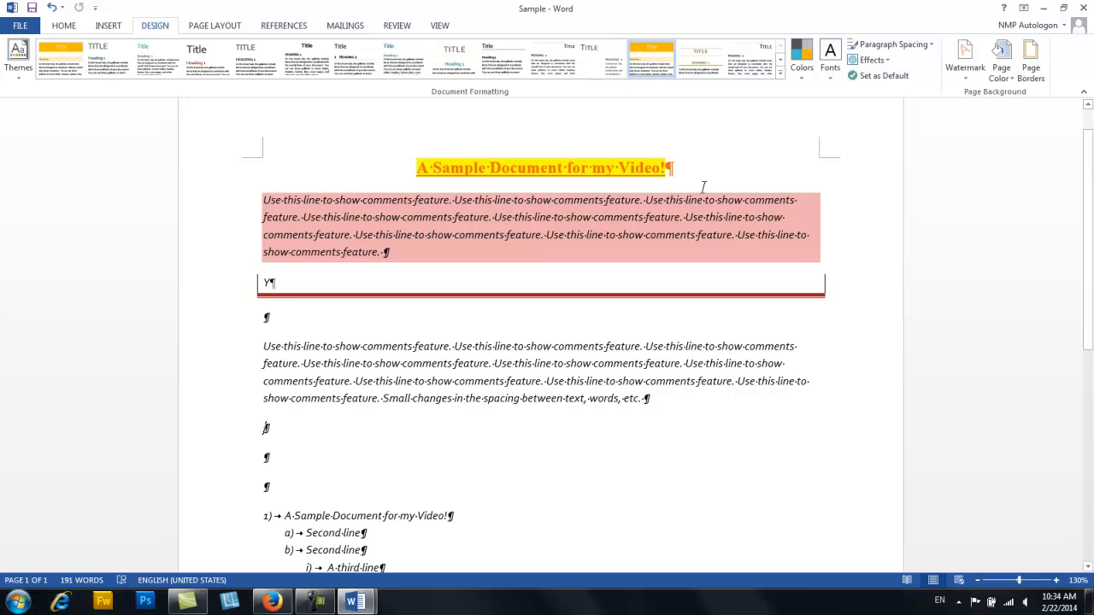
# - Review the updated style gallery and apply the Title style to the heading "A Sample Document for my Video!"
pyautogui.click(63, 25)
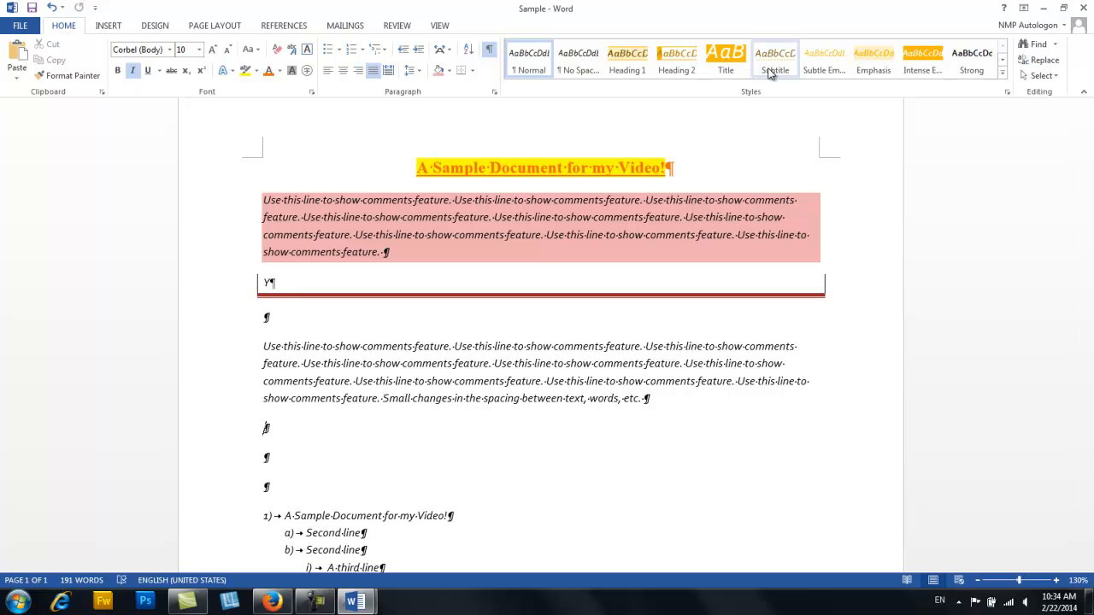
pyautogui.click(1003, 77)
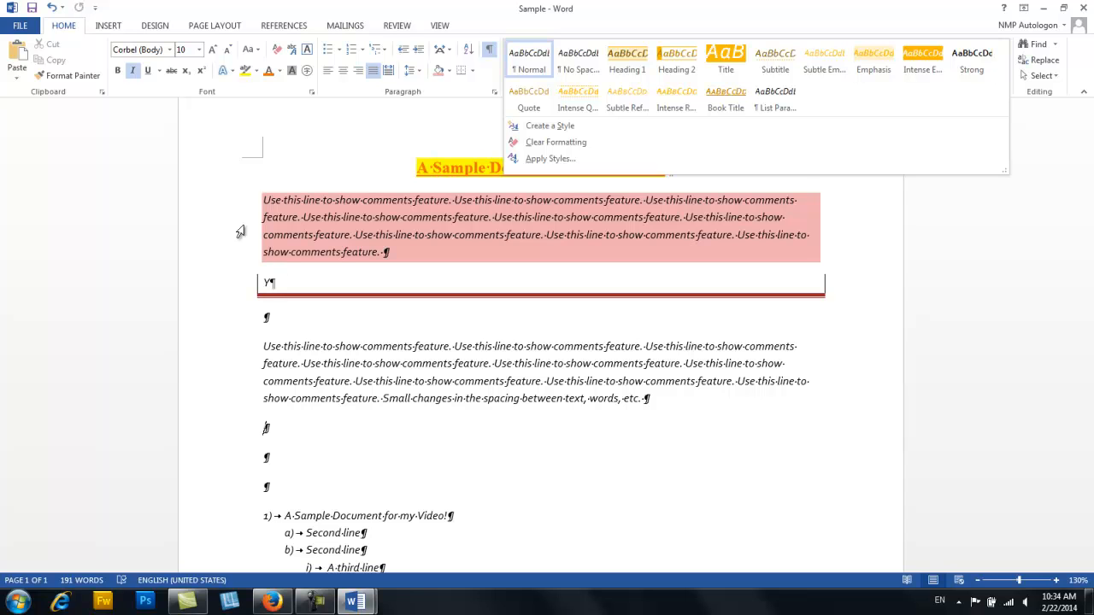
pyautogui.click(383, 168)
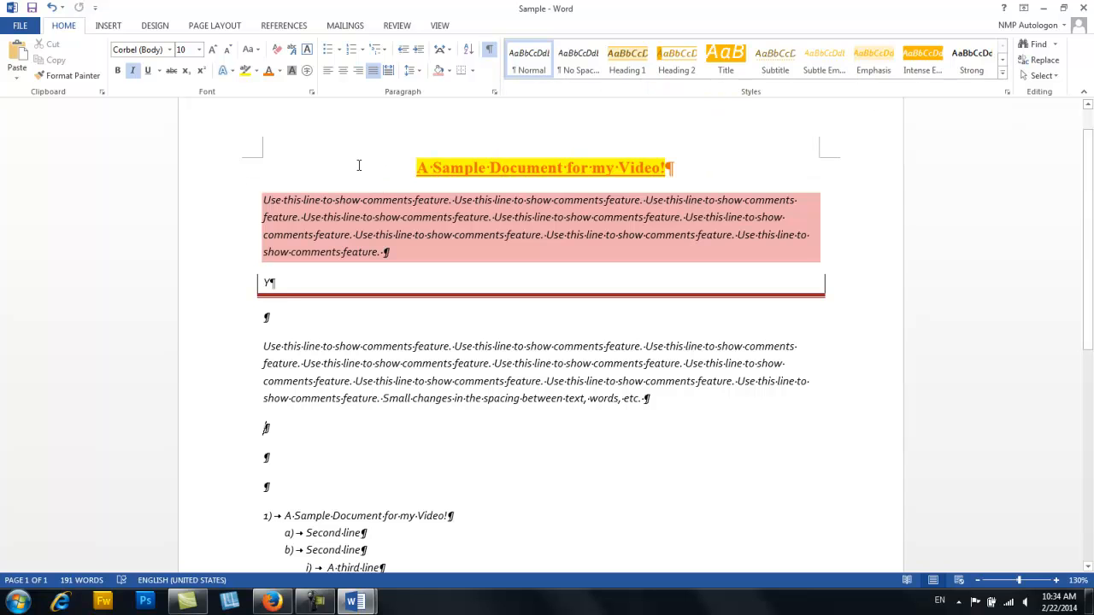
pyautogui.click(224, 173)
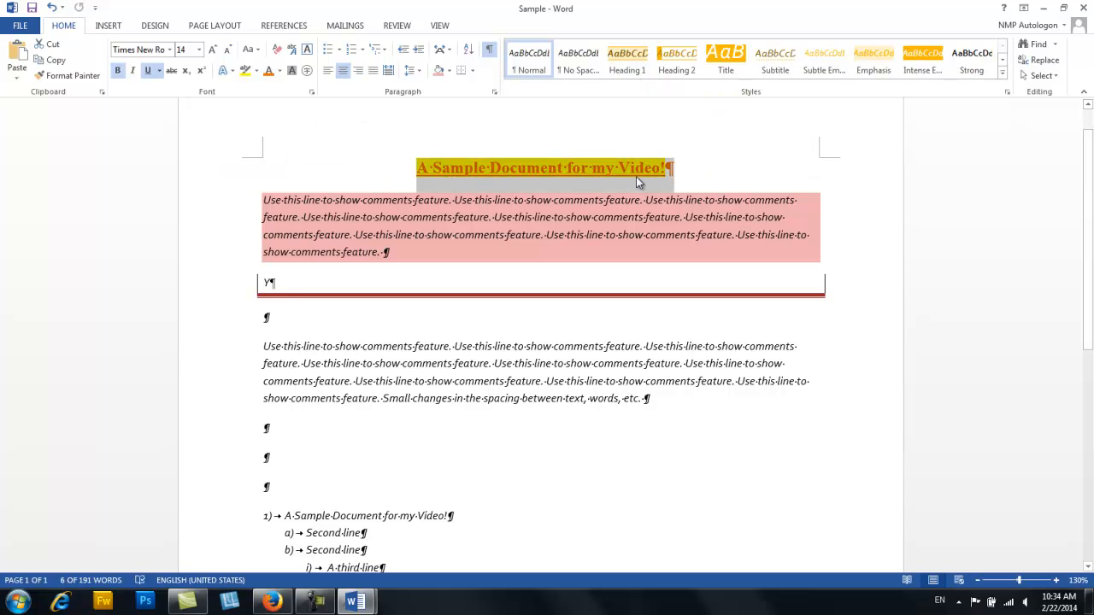
pyautogui.click(725, 60)
pyautogui.click(857, 228)
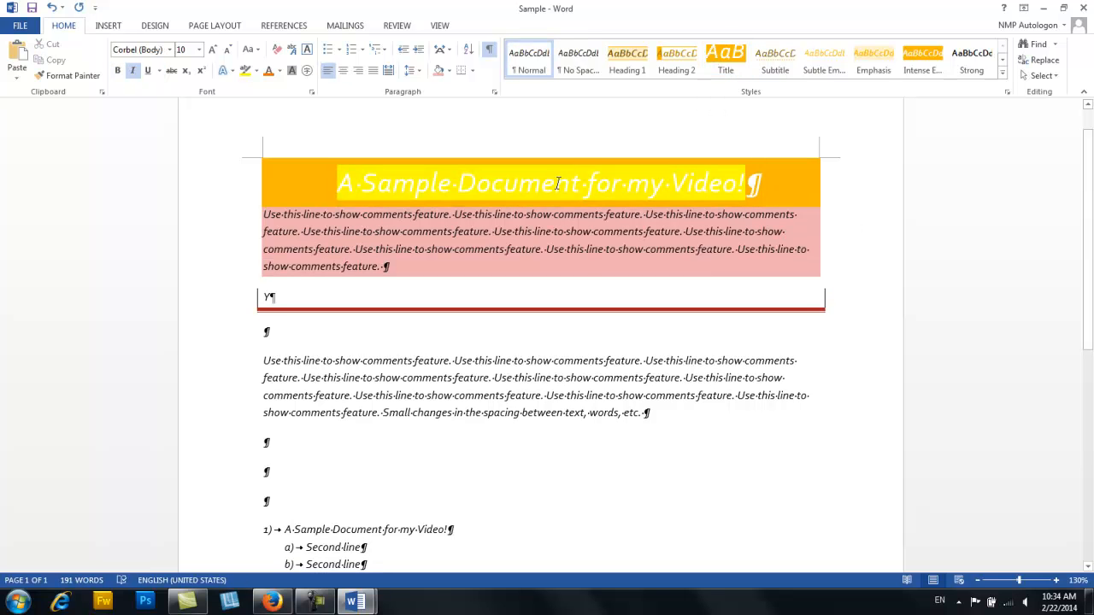
# - Remove the yellow text highlight from the document's title
pyautogui.moveTo(341, 183); pyautogui.dragTo(747, 177)
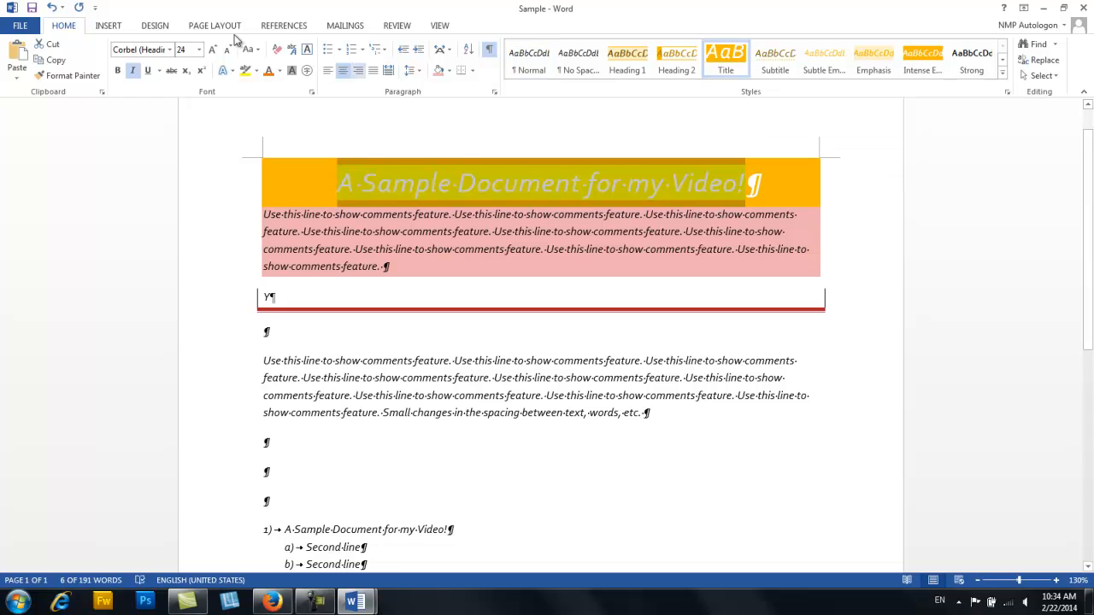
pyautogui.click(256, 70)
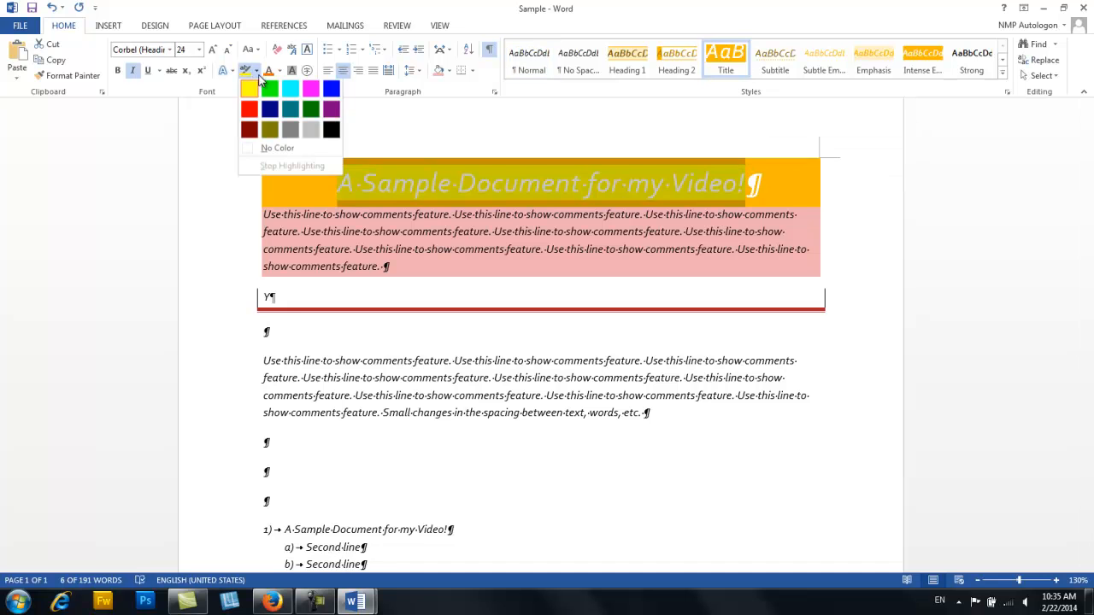
pyautogui.click(275, 150)
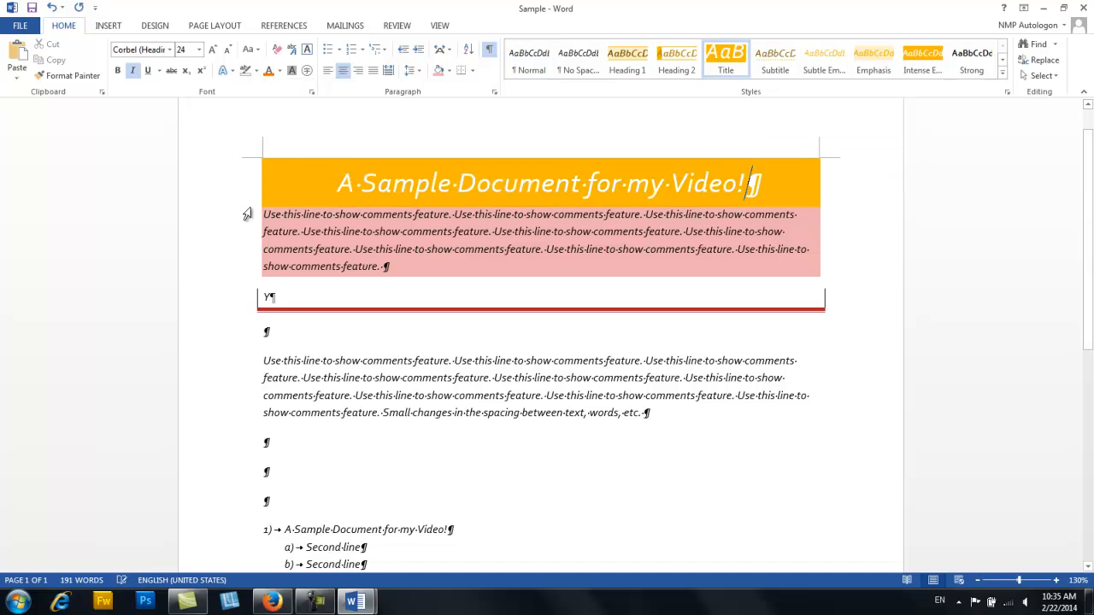
pyautogui.click(841, 267)
# - Apply the Subtitle style to the whole shaded paragraph directly below the title
pyautogui.click(665, 183)
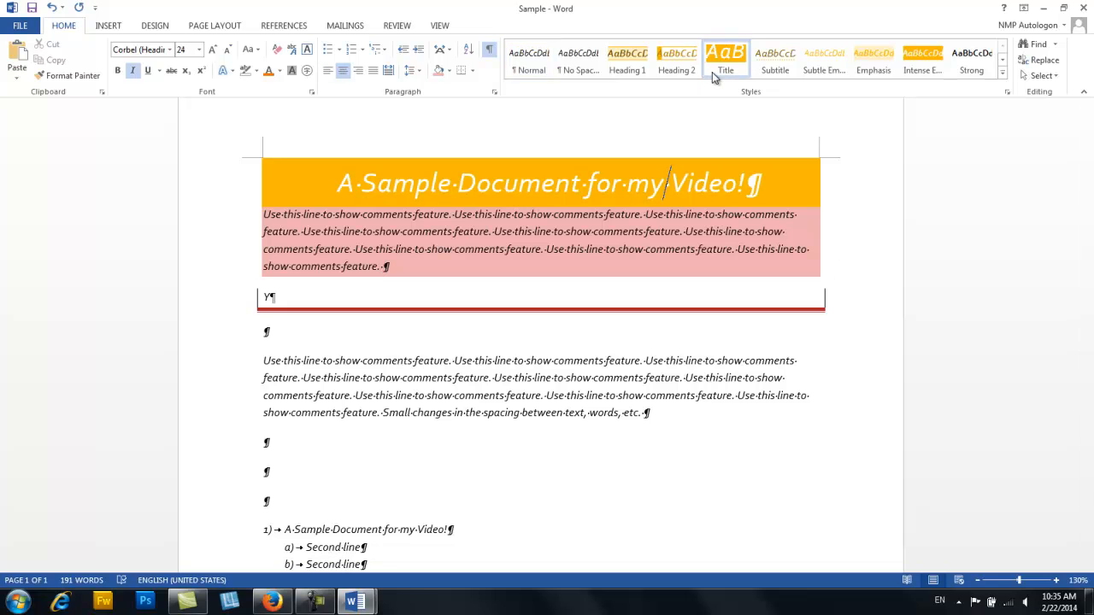
pyautogui.click(227, 224)
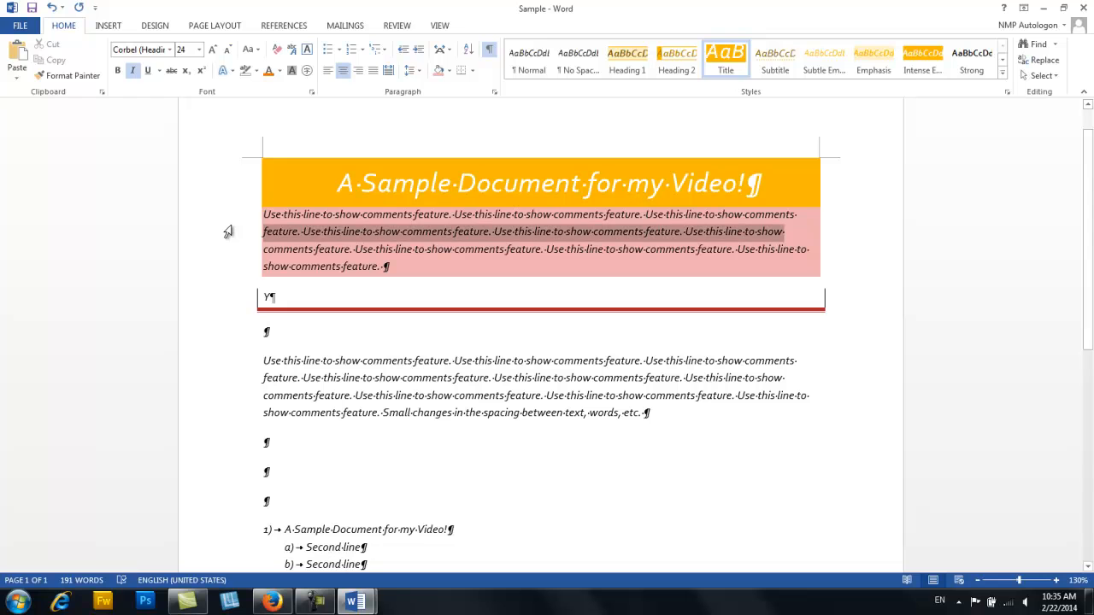
pyautogui.moveTo(228, 228); pyautogui.dragTo(237, 273)
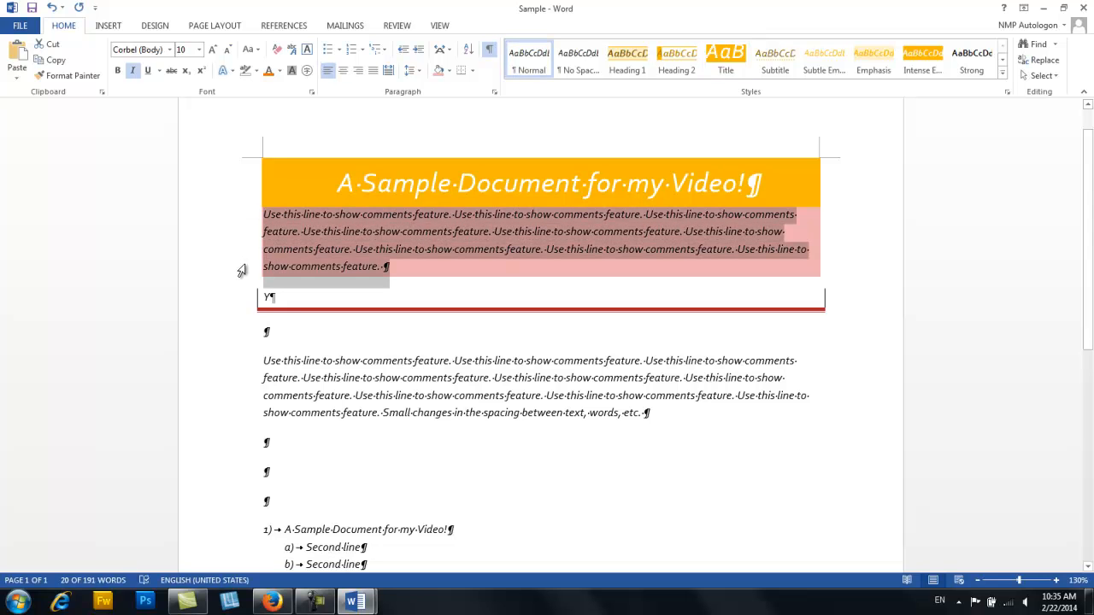
pyautogui.click(786, 72)
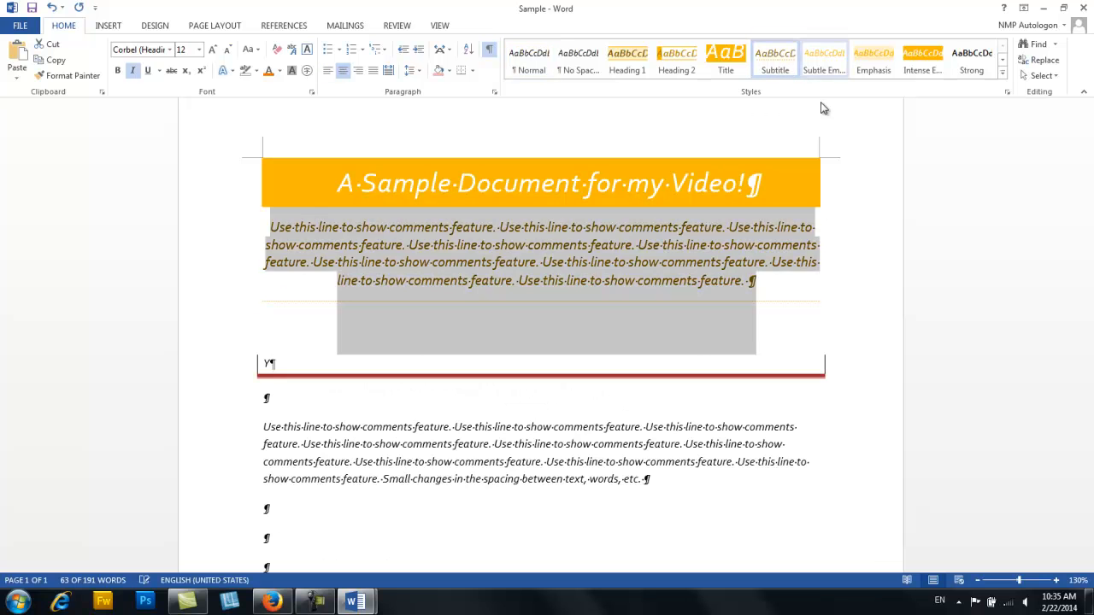
pyautogui.click(793, 342)
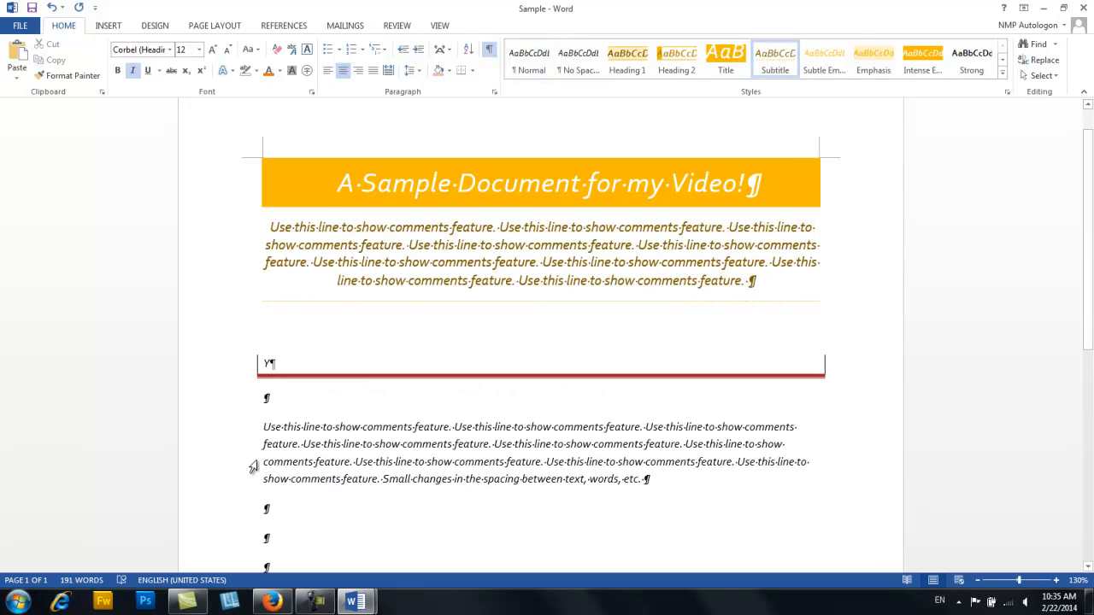
# - Delete the bordered "Y" line and the empty paragraph above the second body paragraph
pyautogui.moveTo(234, 378); pyautogui.dragTo(237, 454)
pyautogui.press('Delete')
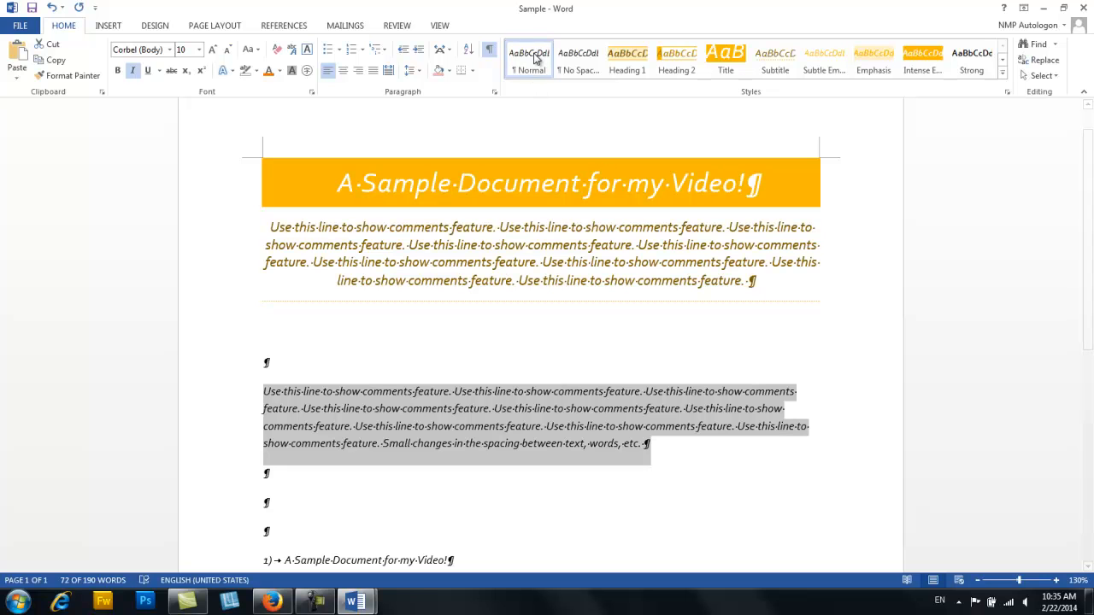
pyautogui.click(358, 362)
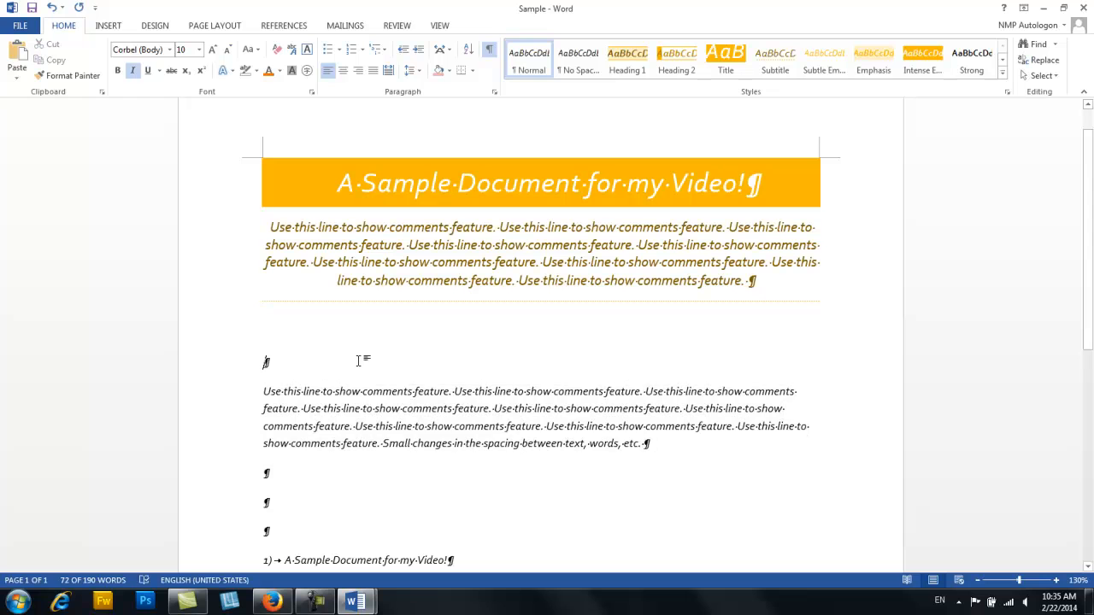
pyautogui.press('Delete')
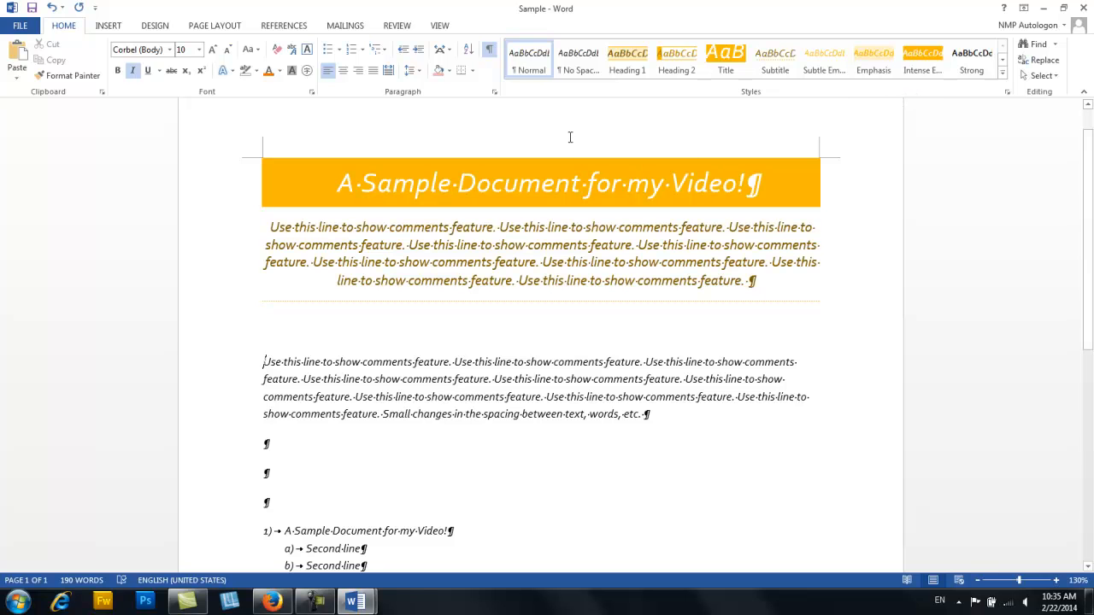
# - Apply the Heading 1 style to the whole paragraph below the title and close the Navigation pane
pyautogui.click(218, 188)
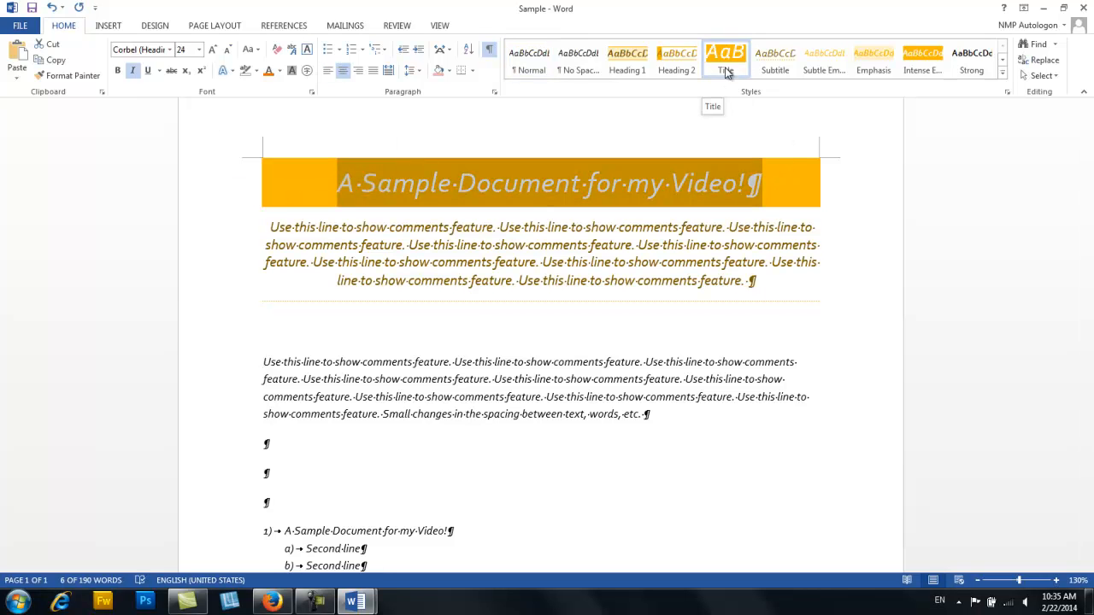
pyautogui.doubleClick(185, 282)
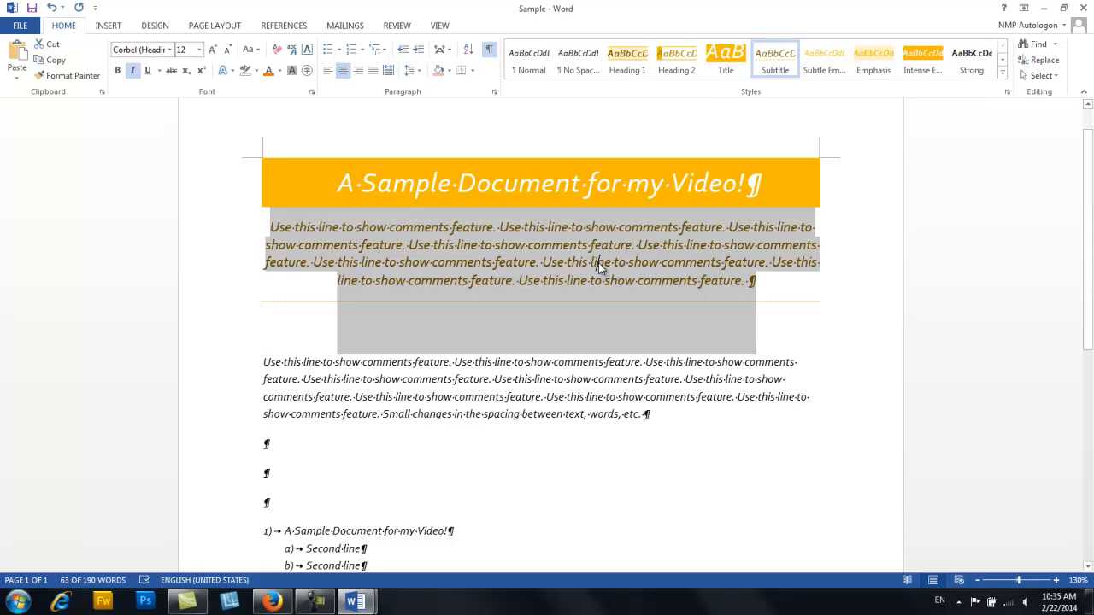
pyautogui.click(598, 268)
pyautogui.moveTo(208, 240); pyautogui.dragTo(213, 294)
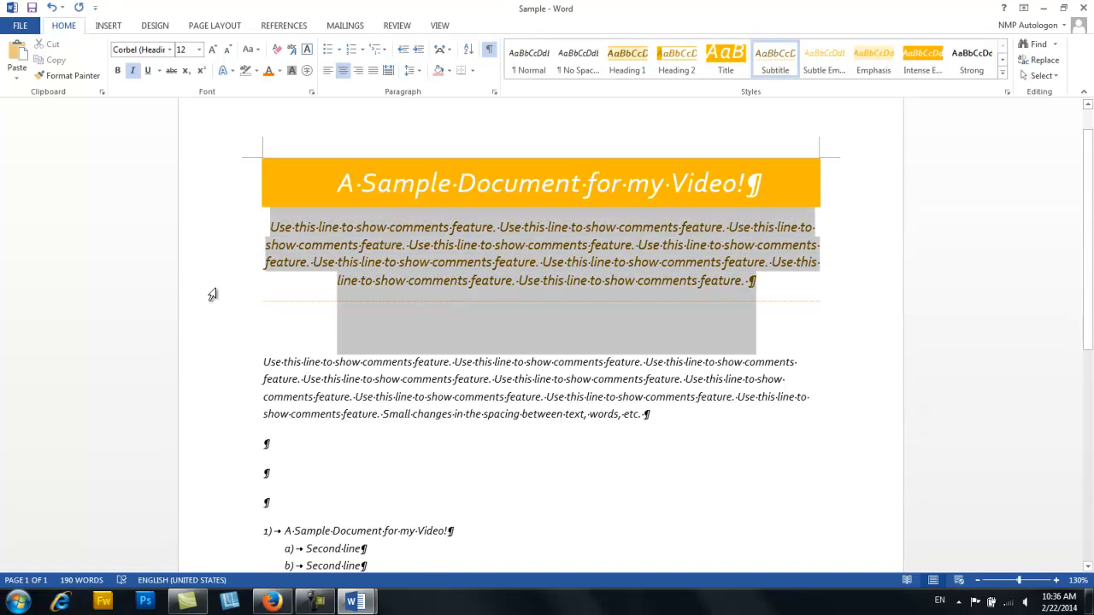
pyautogui.click(627, 63)
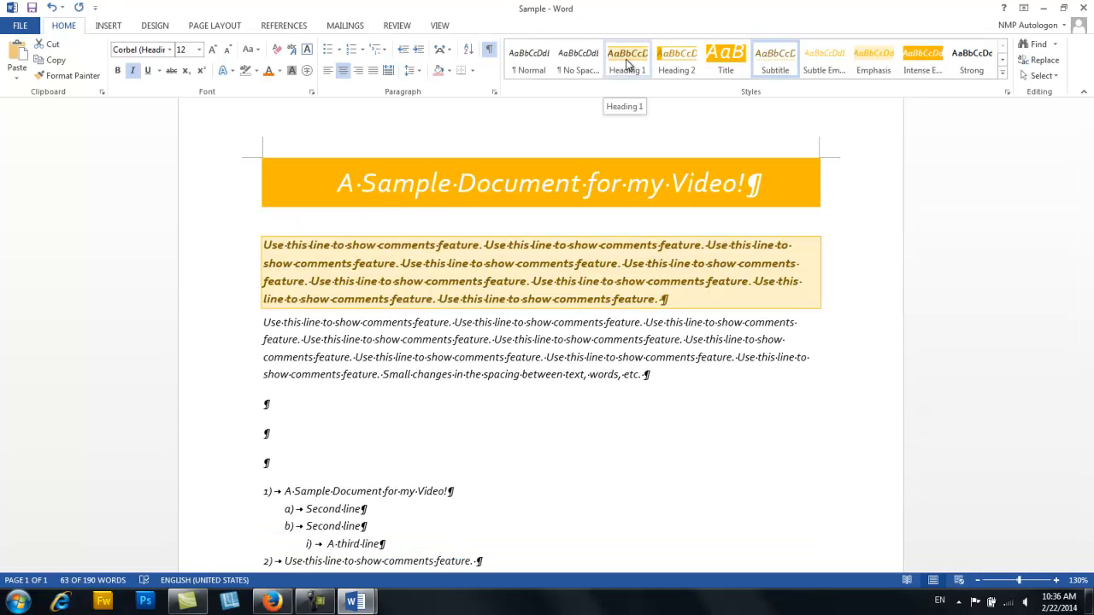
pyautogui.click(627, 63)
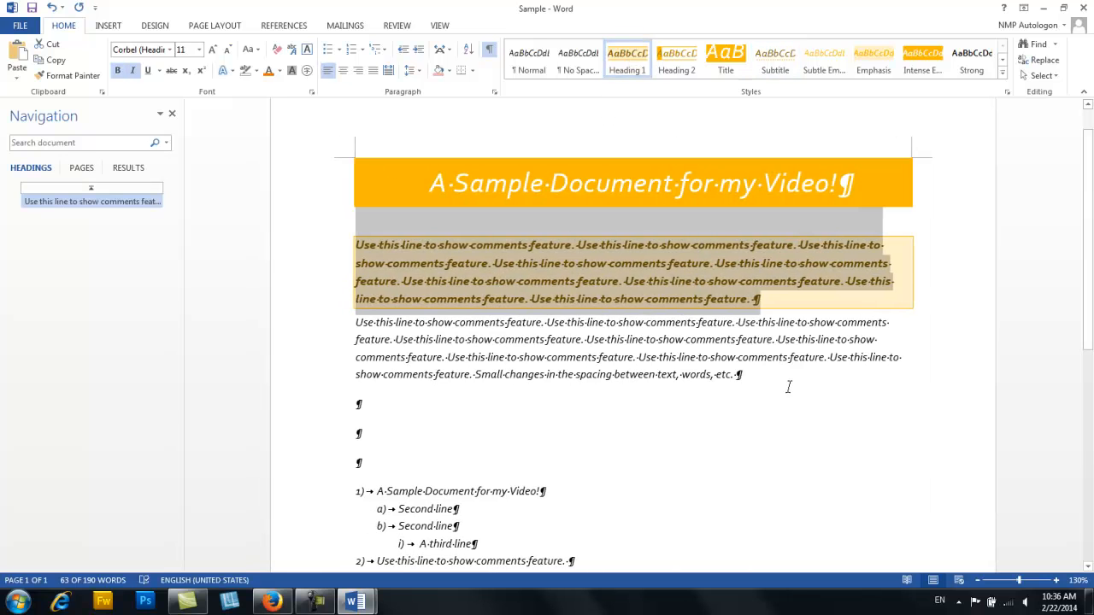
pyautogui.click(782, 377)
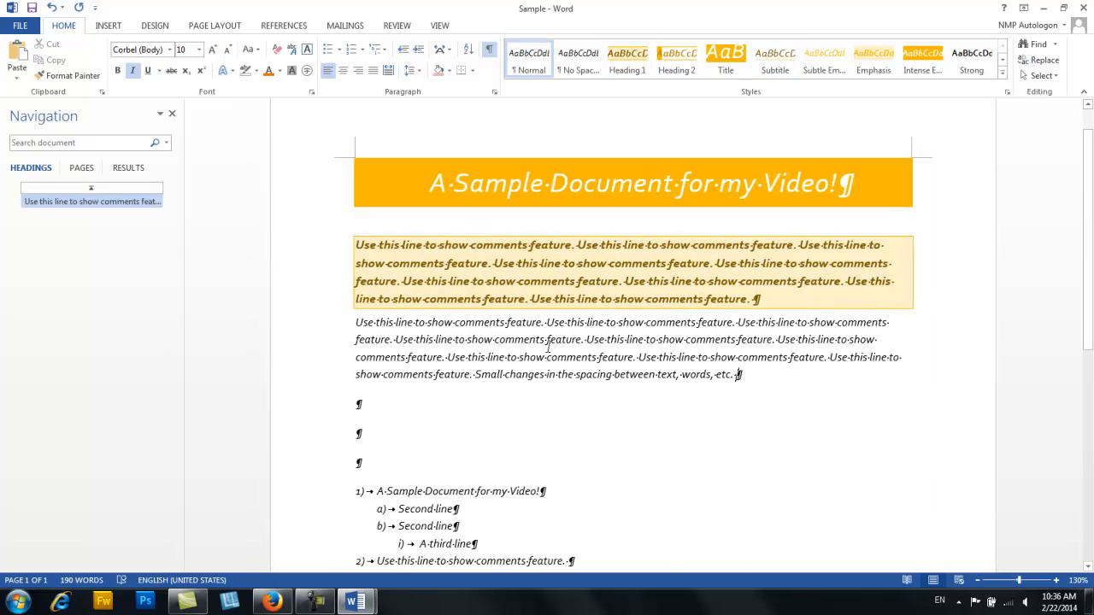
pyautogui.click(172, 115)
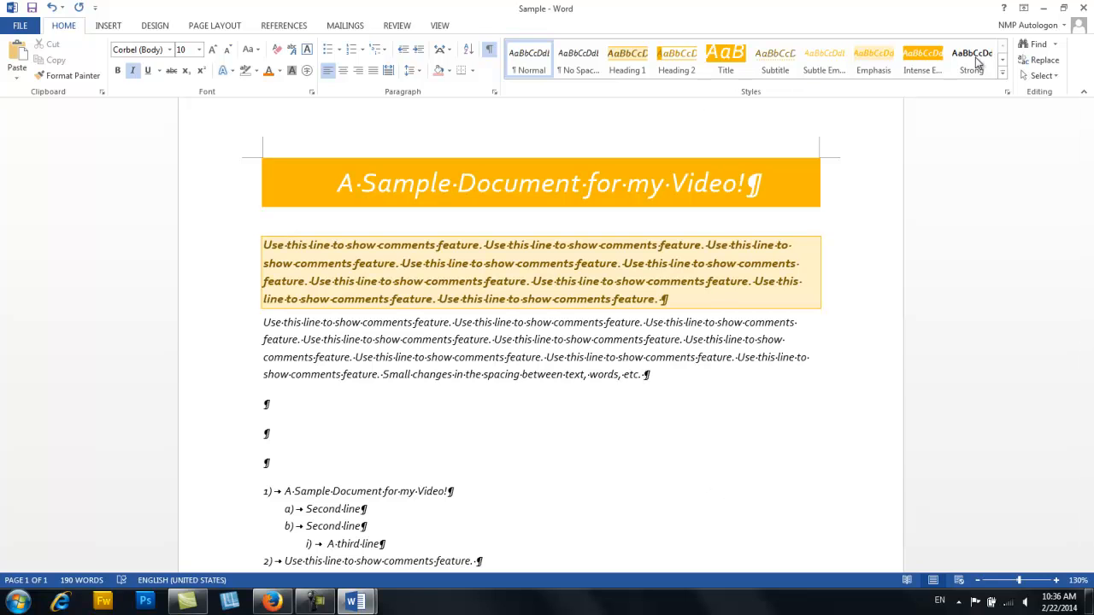
# - Review the selection options and practise selecting the title line, then in the second paragraph its first sentence, the word "feature" and its third line
pyautogui.click(1056, 76)
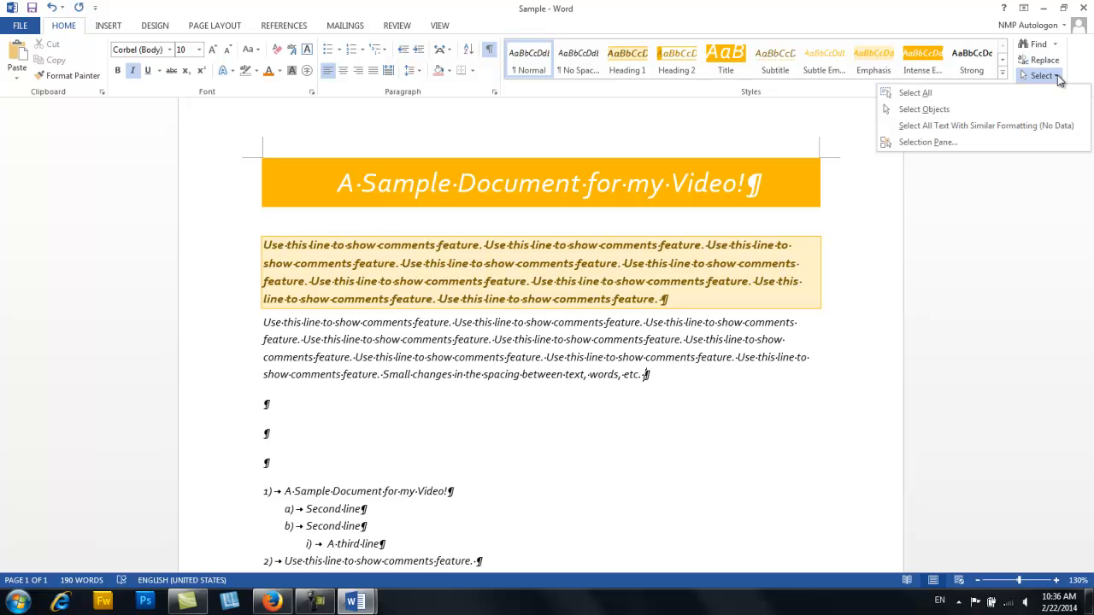
pyautogui.click(1058, 78)
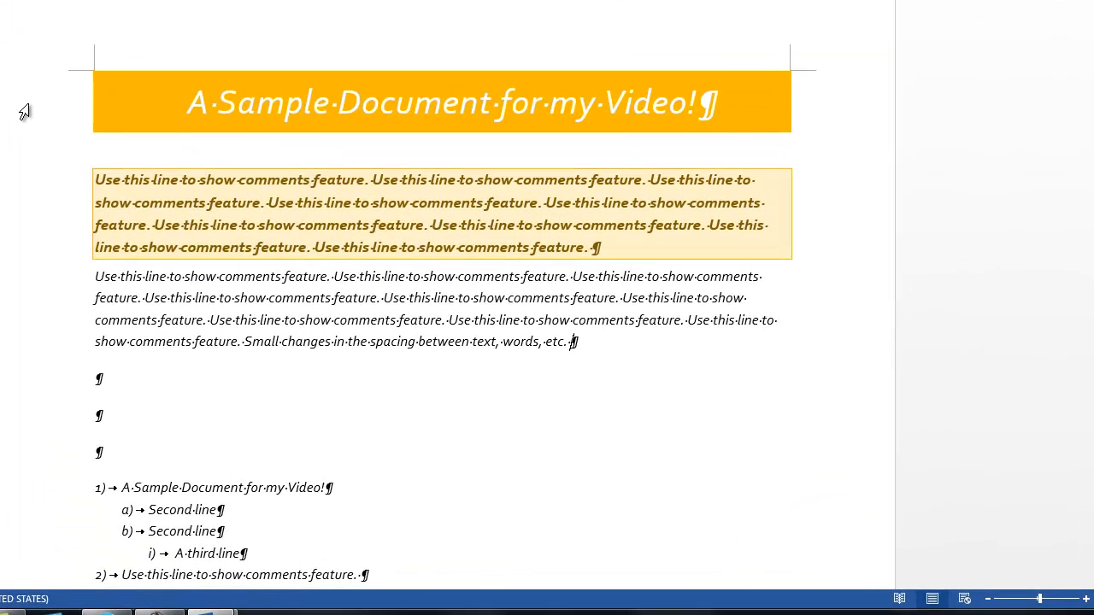
pyautogui.click(181, 179)
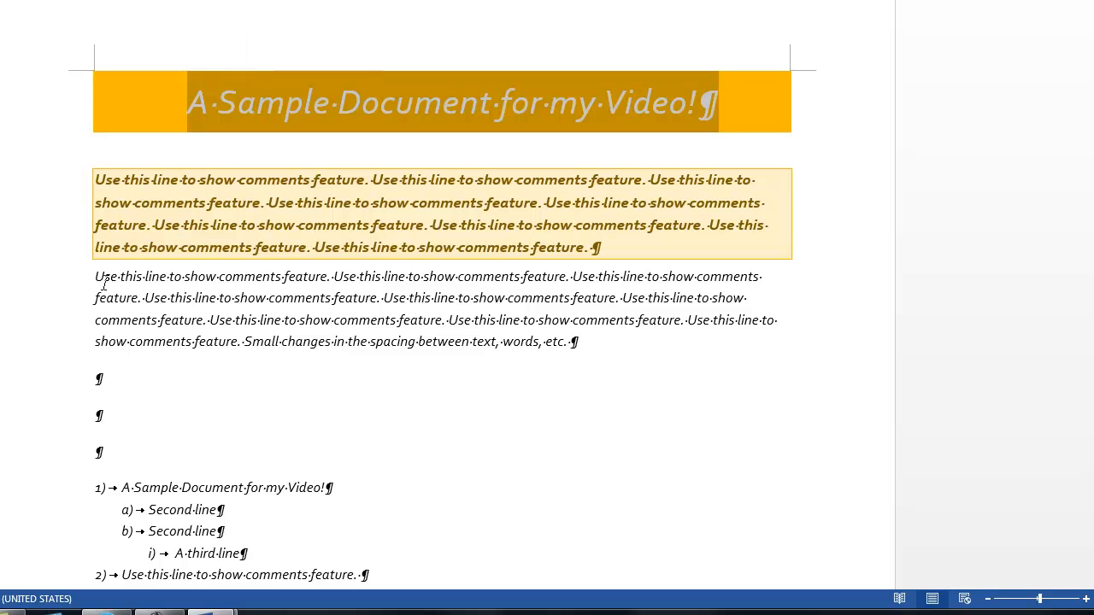
pyautogui.moveTo(96, 274); pyautogui.dragTo(317, 271)
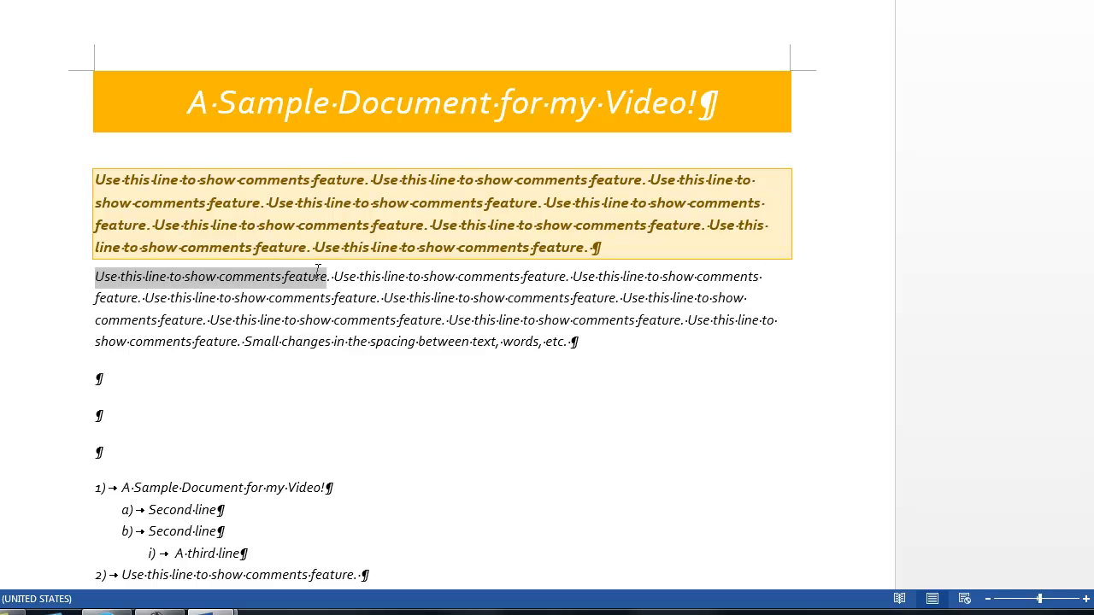
pyautogui.click(331, 341)
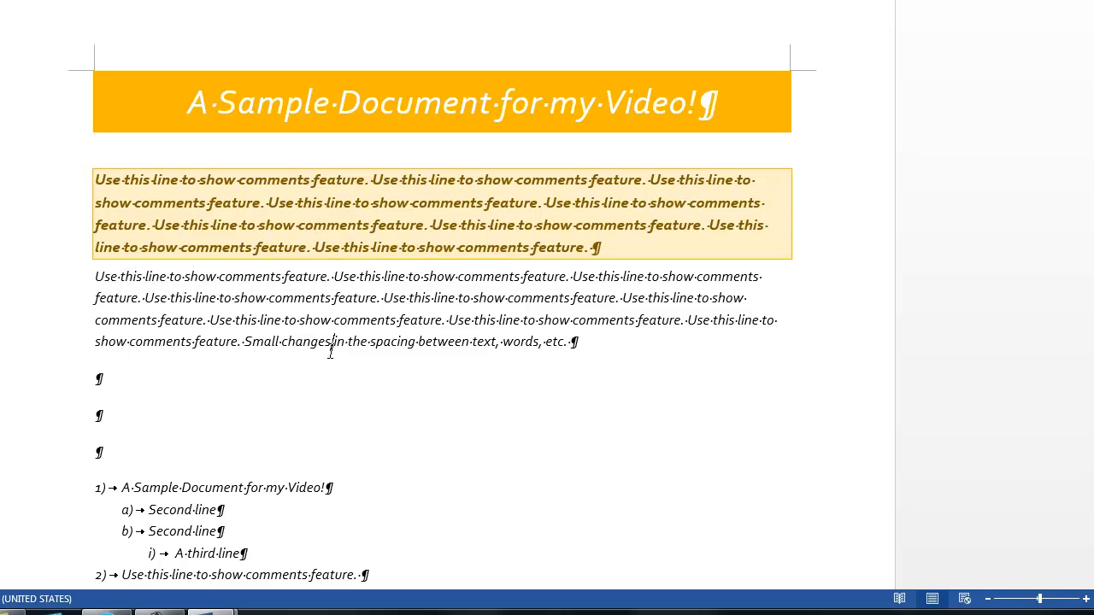
pyautogui.doubleClick(350, 296)
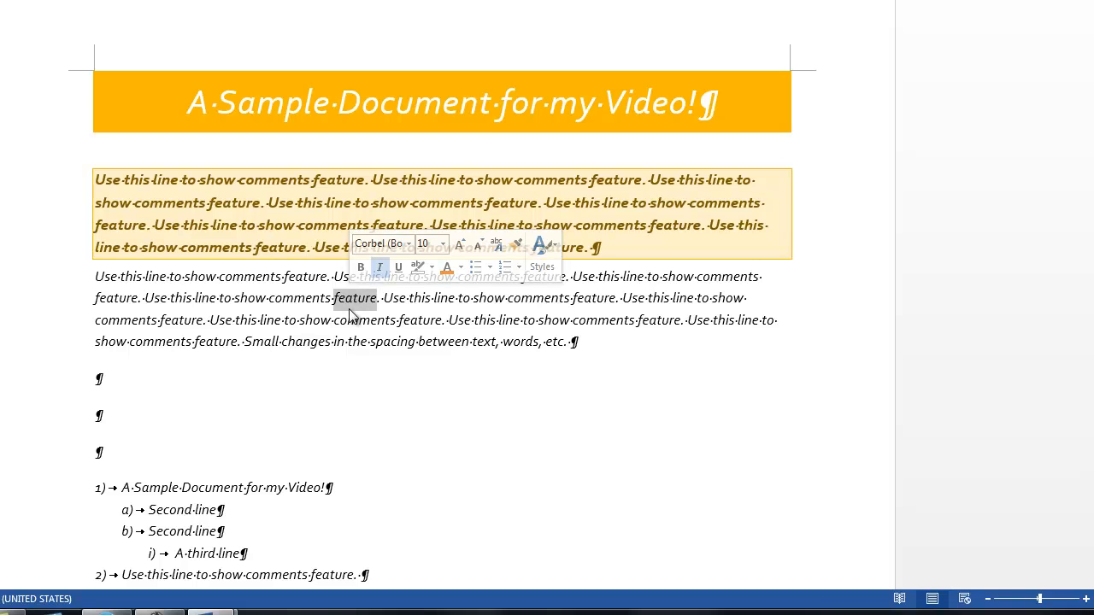
pyautogui.click(53, 329)
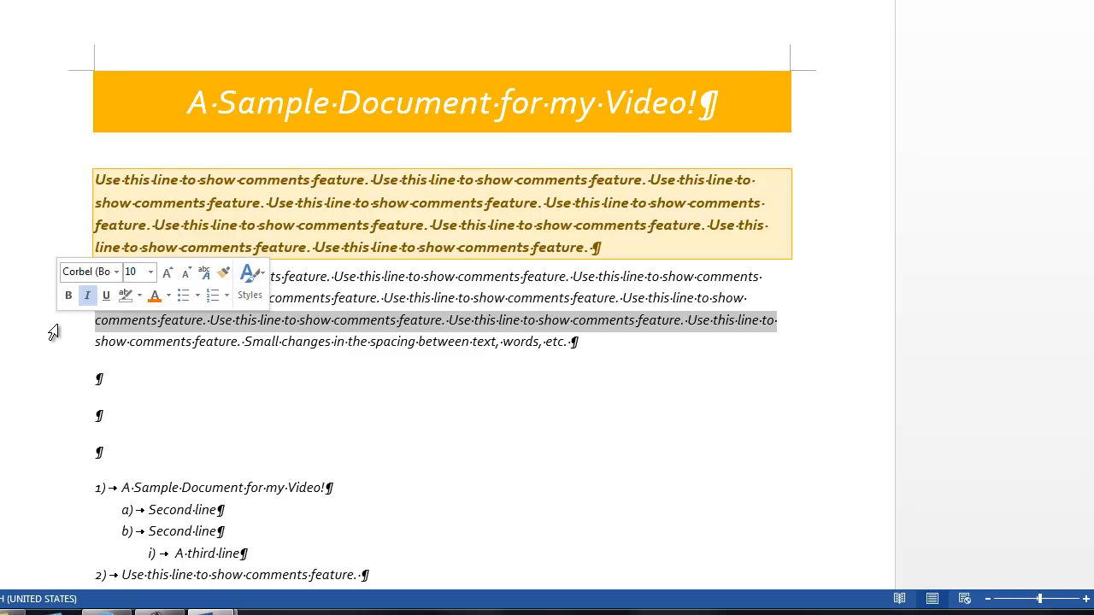